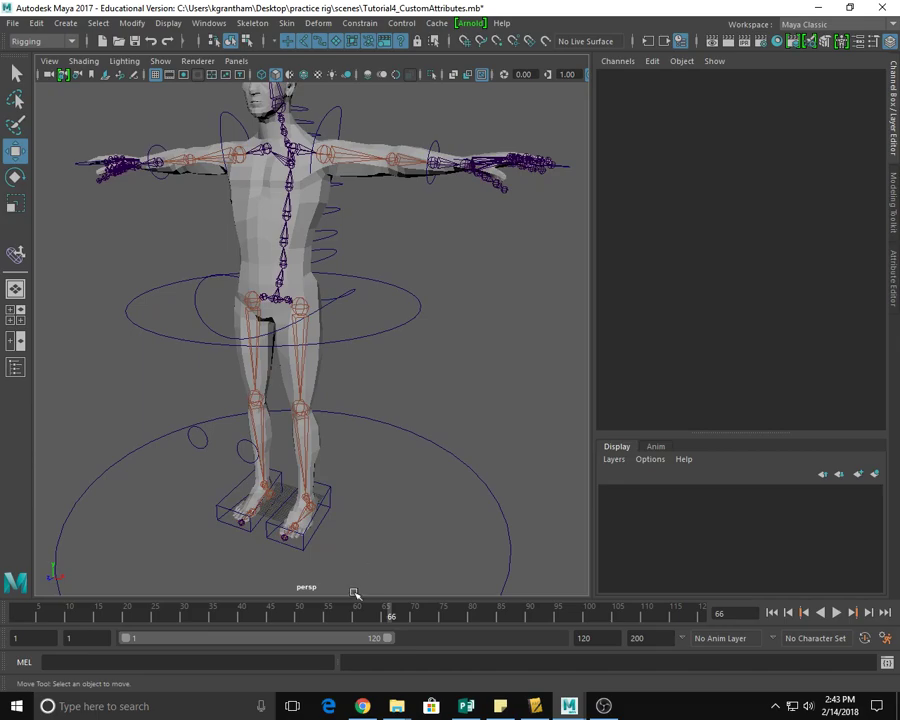
Try moving the hip control cog_ctrl about 5 units backward along Z and undo the move.
left_click_drag(404, 503, 420, 497, "alt")
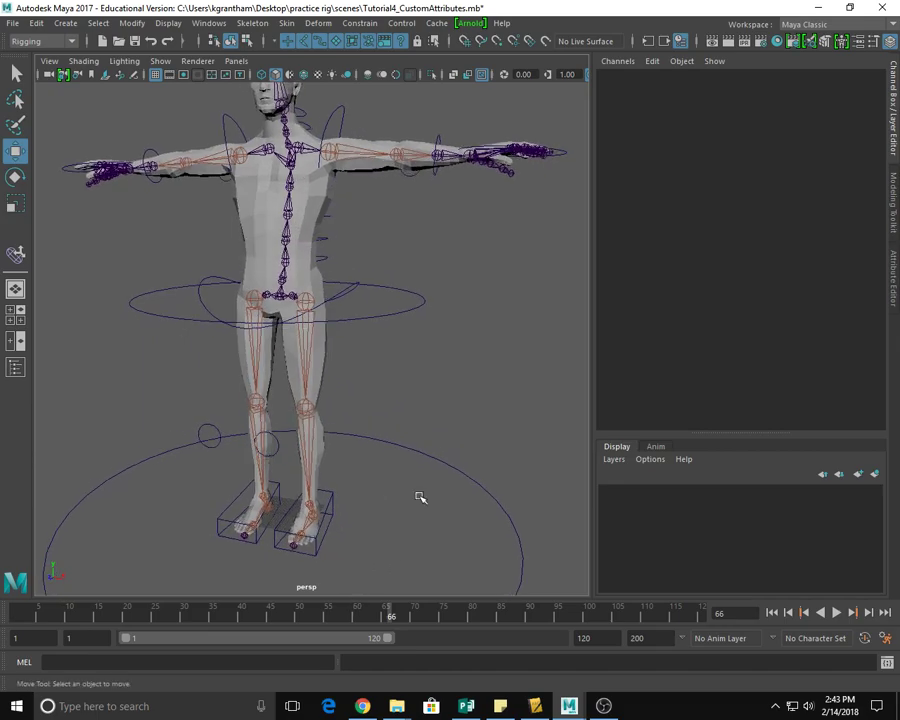
left_click_drag(404, 488, 368, 382, "alt")
mouse_move(412, 495)
left_mouse_down("alt")
mouse_move(380, 470)
mouse_move(408, 444)
mouse_move(406, 501)
left_mouse_up("alt")
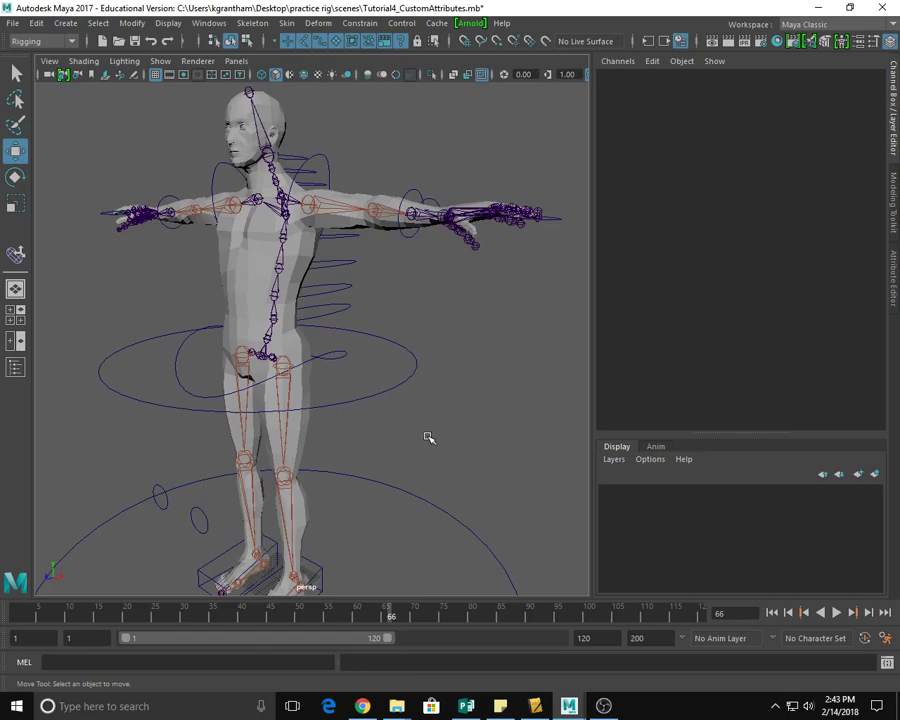
left_click_drag(408, 276, 388, 263, "alt")
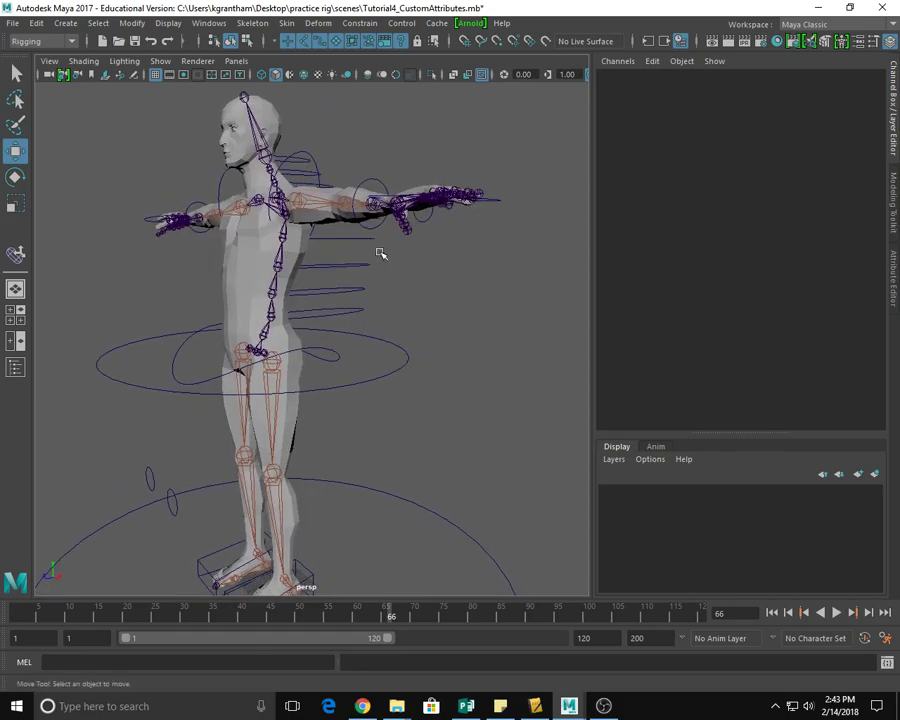
right_click_drag(404, 380, 434, 390, "alt")
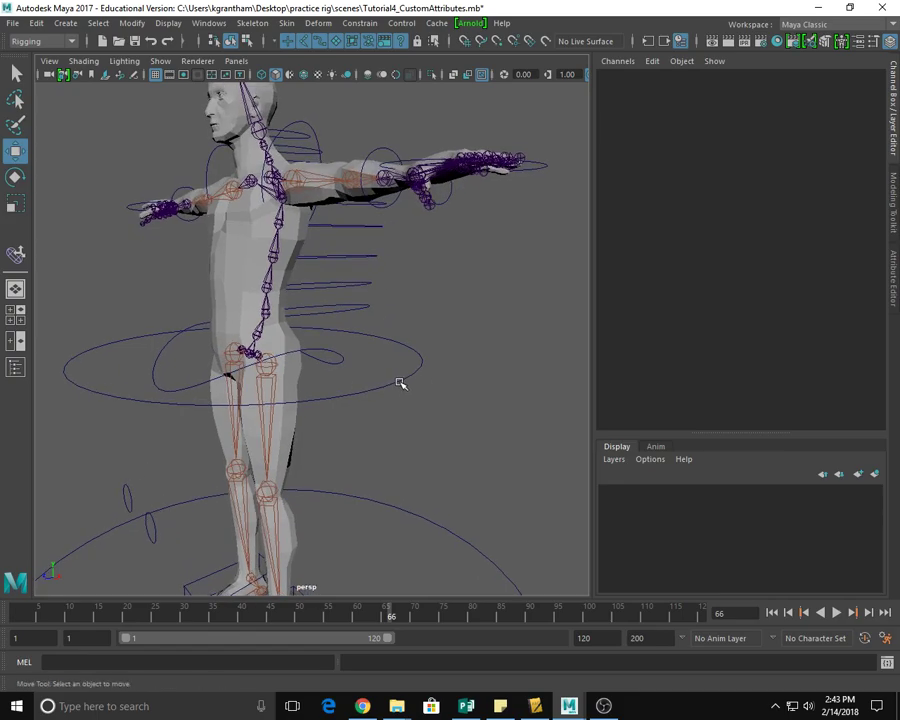
left_click(400, 383)
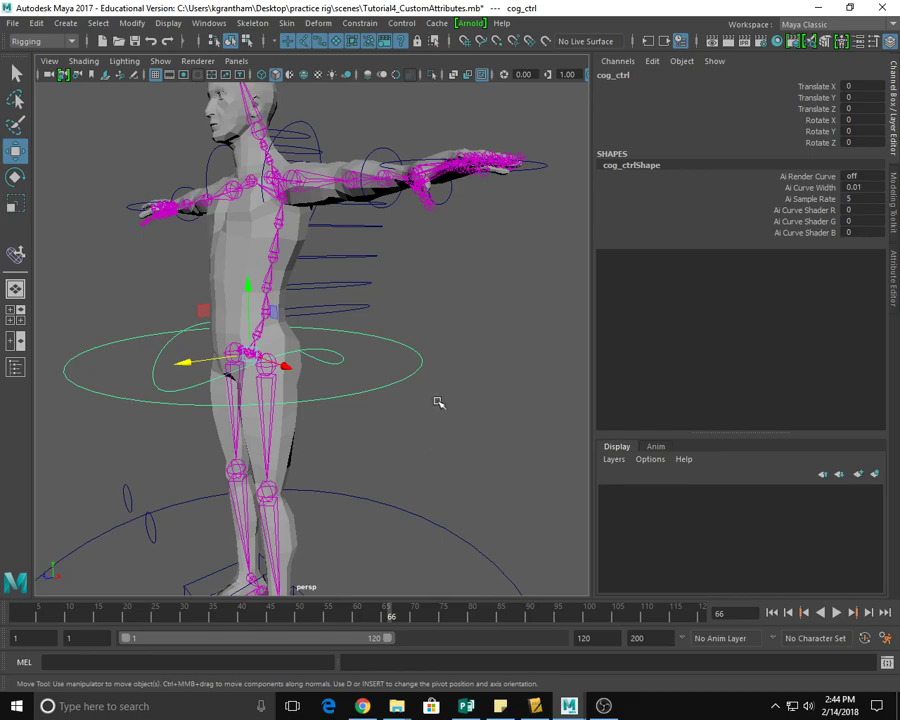
left_click_drag(404, 490, 385, 448, "alt")
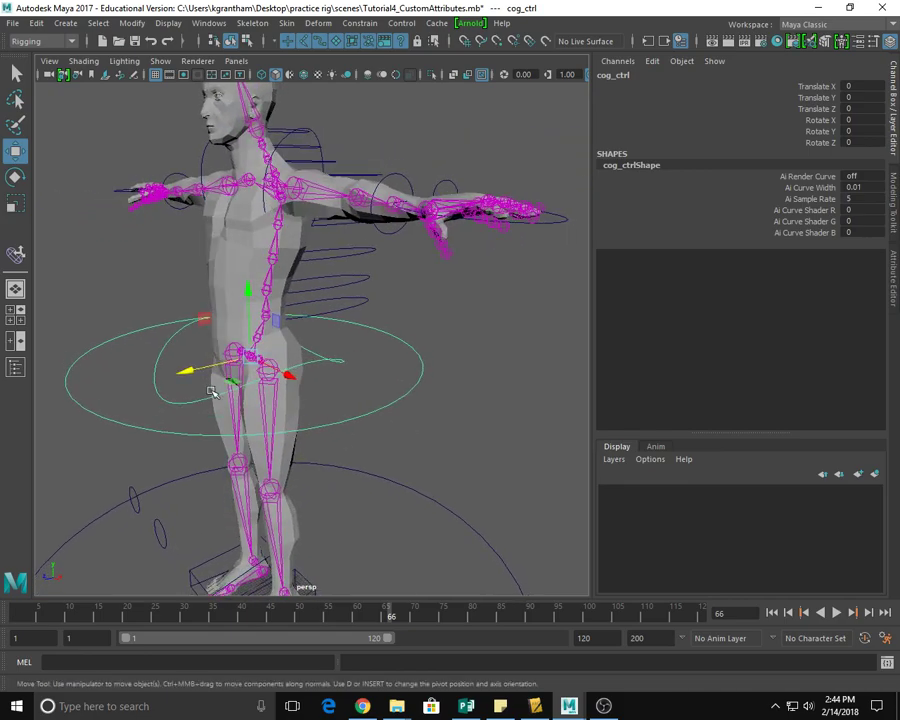
left_click_drag(190, 372, 219, 411)
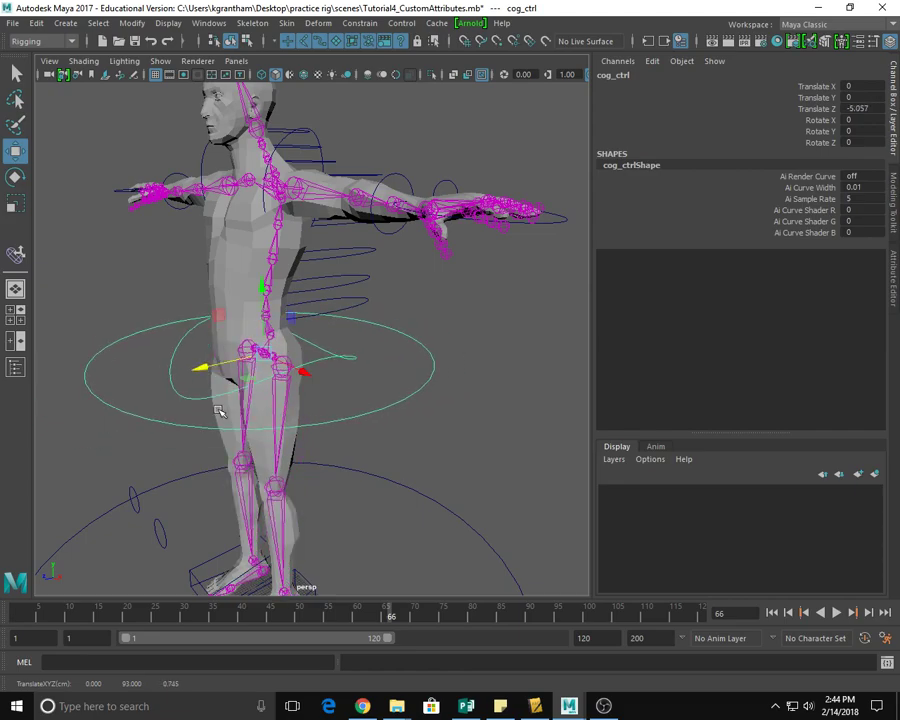
key("ctrl+z")
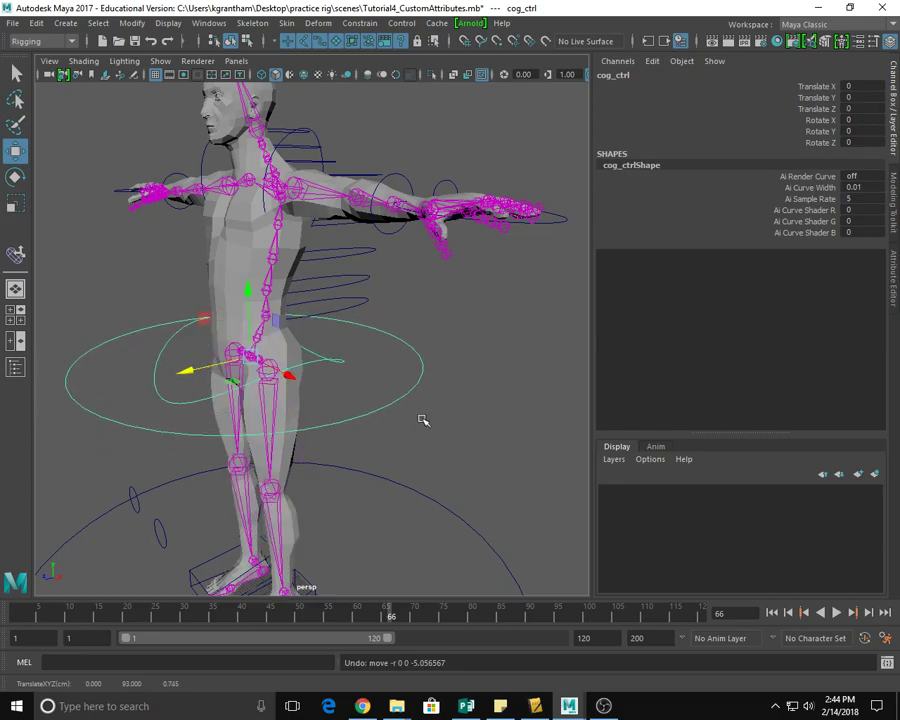
Try moving cog_ctrl along Z with back1_ctrl selected alongside it, and undo the move.
left_click_drag(372, 567, 365, 505, "alt")
left_click_drag(311, 476, 382, 450, "alt")
left_click(381, 311)
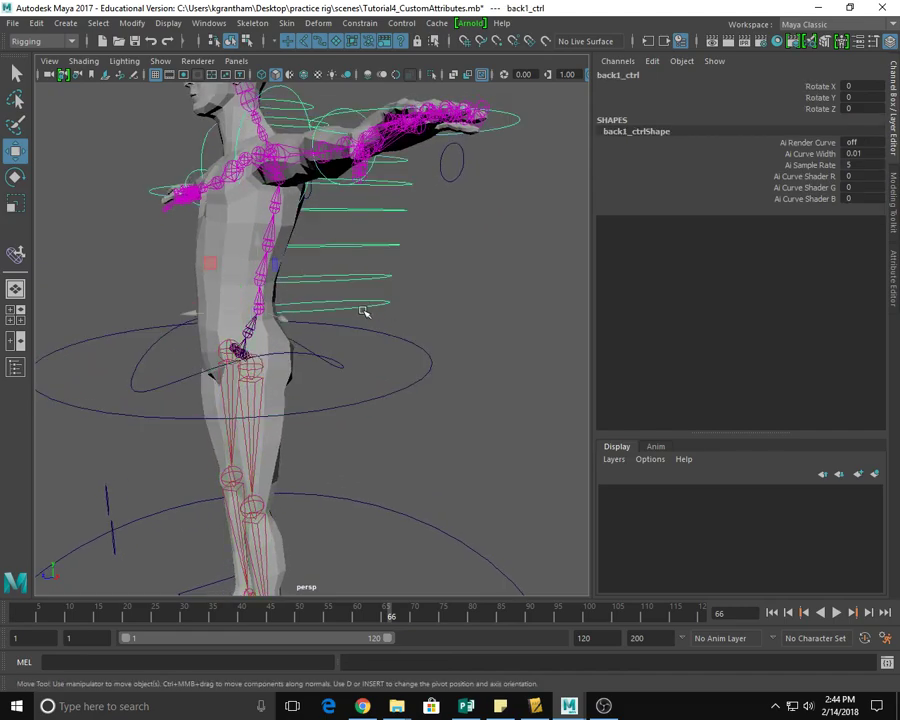
left_click(404, 390)
key("Down")
key("Up")
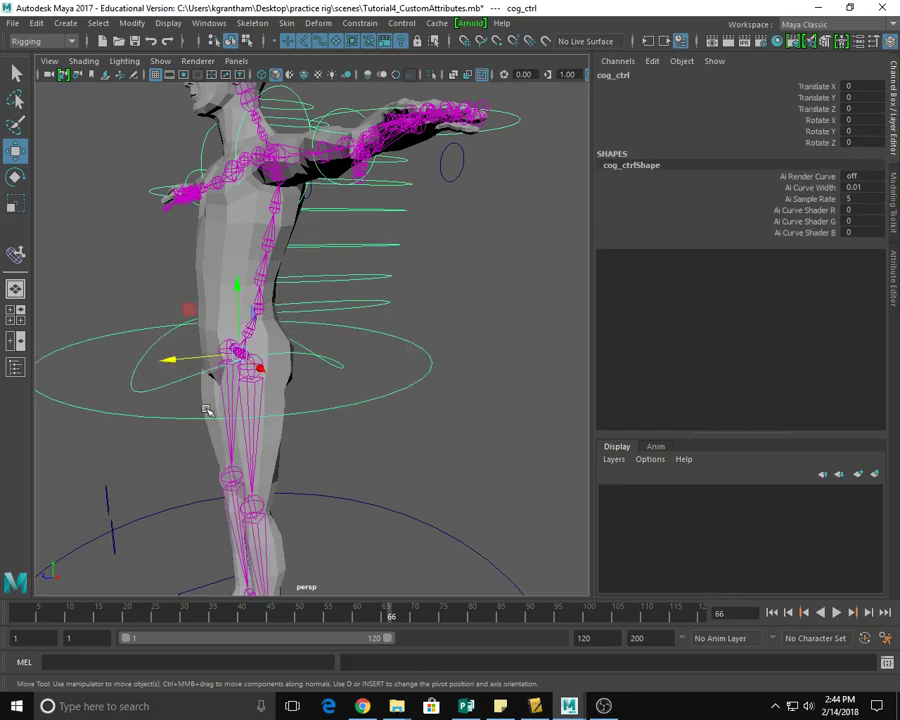
left_click_drag(169, 362, 143, 403)
key("ctrl+z")
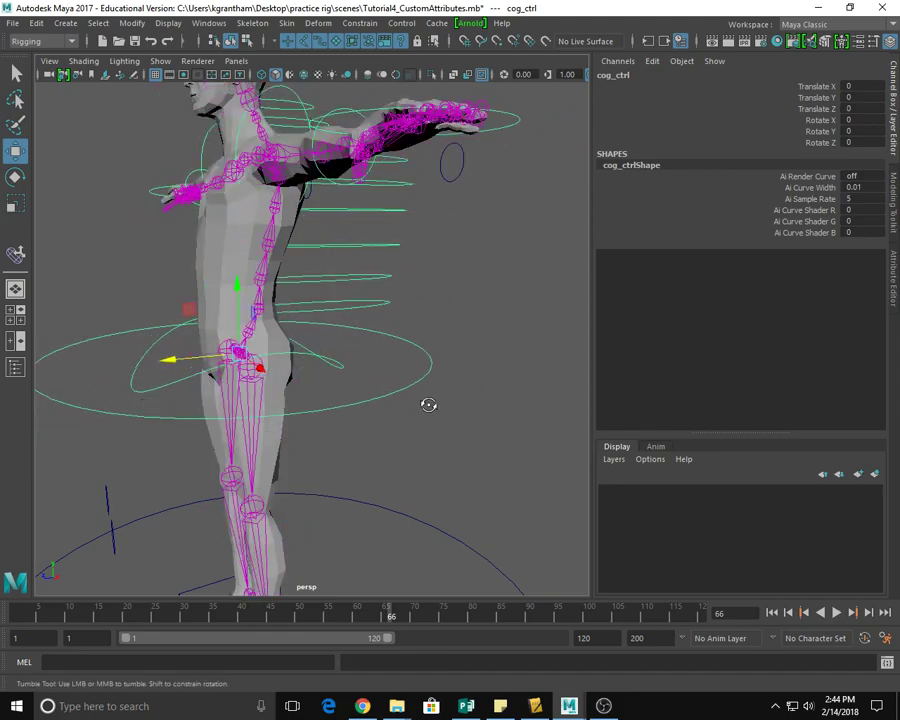
Clear the selection and examine the left forearm, wrist and finger joints from several angles.
left_click_drag(426, 402, 436, 420, "alt")
left_click(494, 402)
left_click_drag(494, 402, 454, 422, "alt")
right_click_drag(372, 484, 427, 489, "alt")
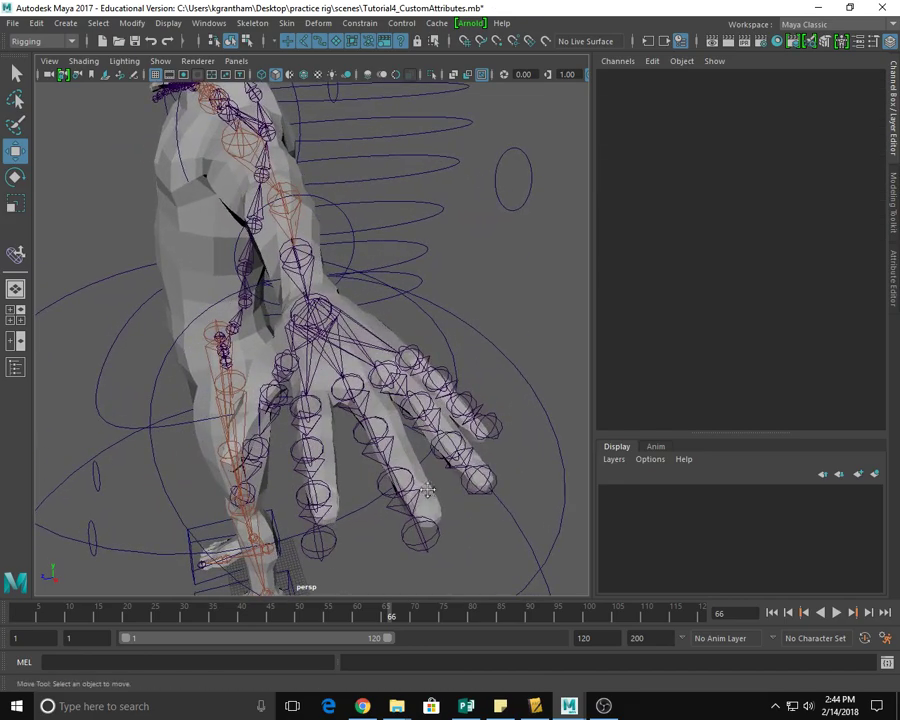
left_click_drag(427, 489, 405, 473, "alt")
left_click_drag(287, 417, 398, 424, "alt")
left_click_drag(398, 502, 410, 436, "alt")
left_click_drag(255, 396, 287, 352, "alt")
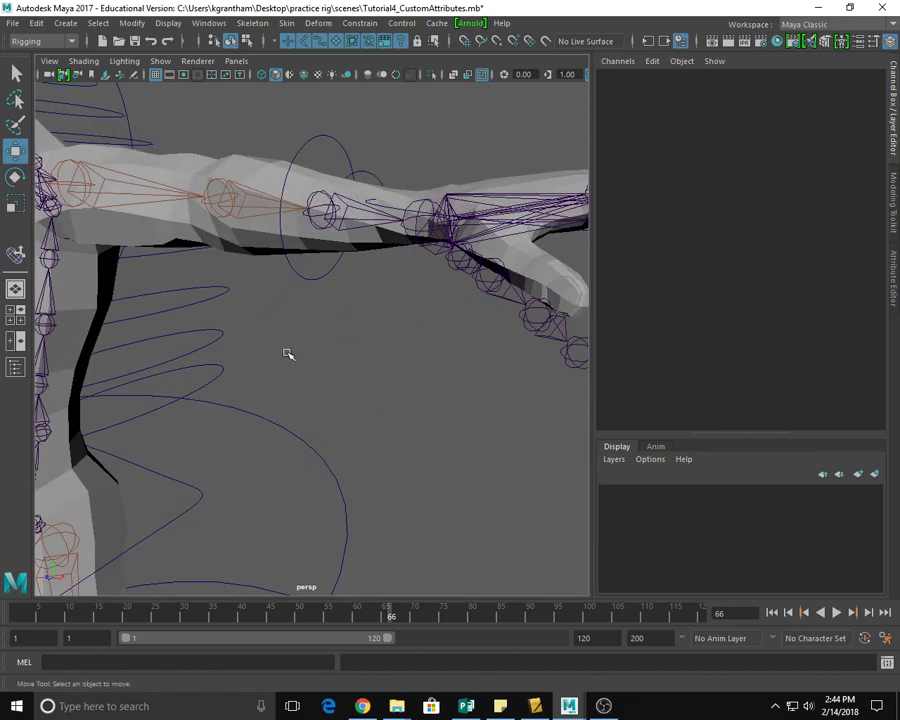
Select the left elbow joint L_elbow_jt and display its full joint attributes.
left_click(225, 201)
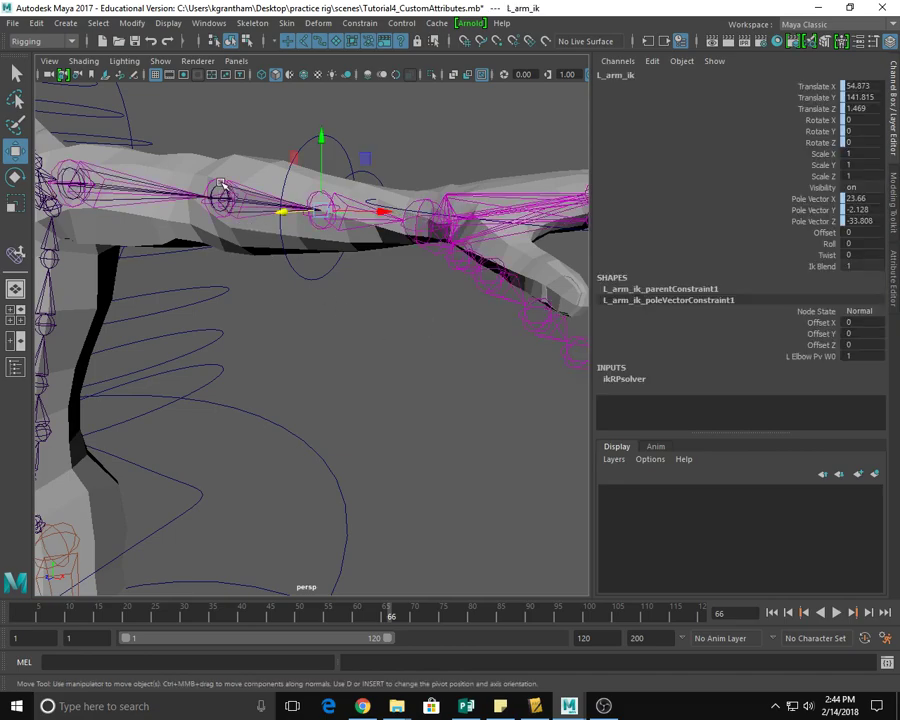
left_click(215, 186)
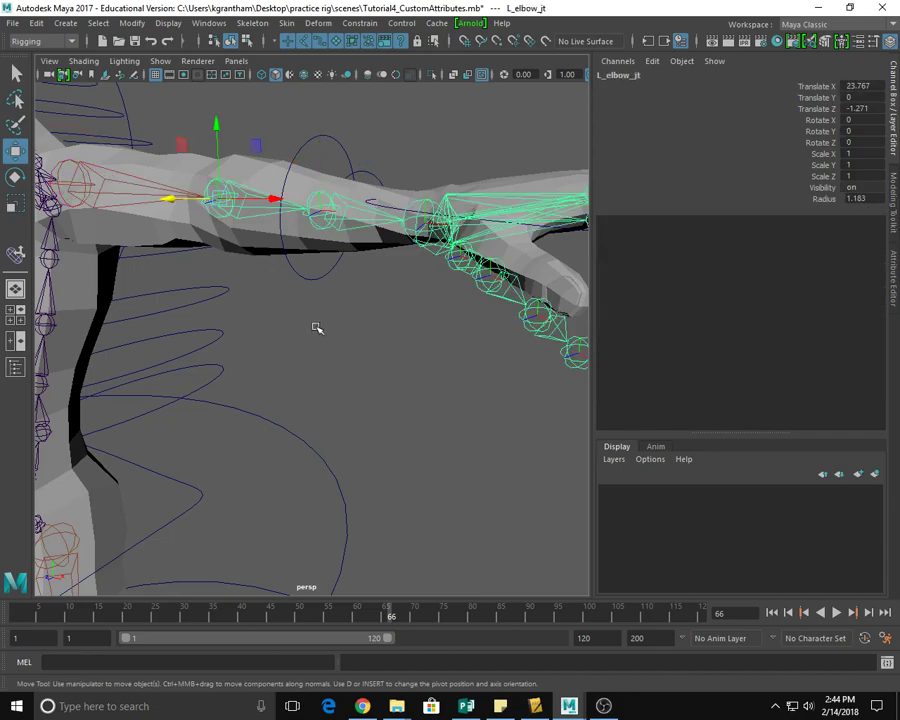
right_click_drag(337, 356, 264, 366, "alt")
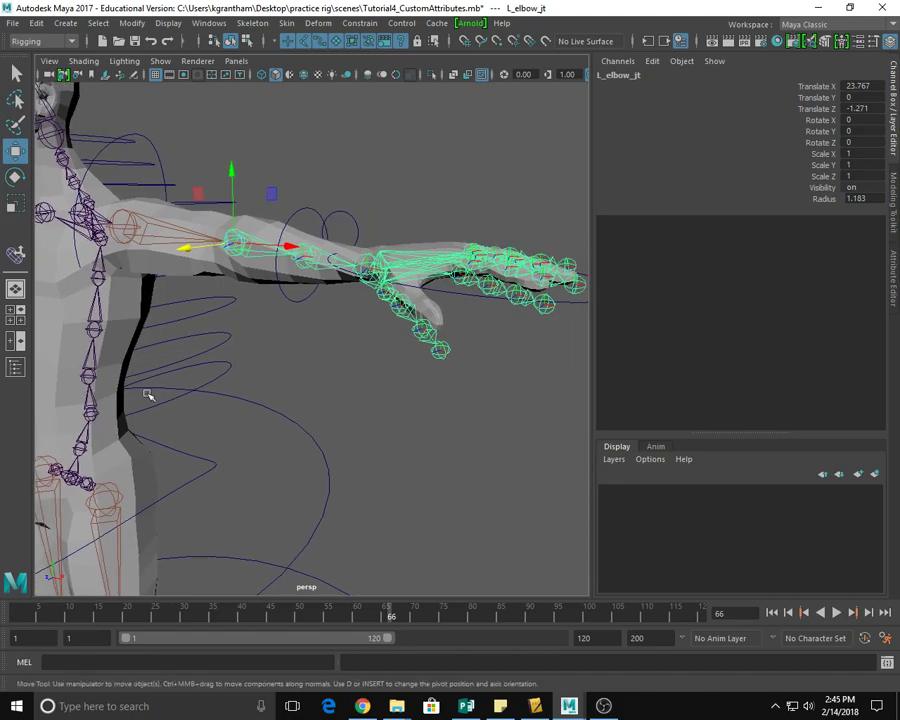
left_click_drag(211, 352, 233, 346, "alt")
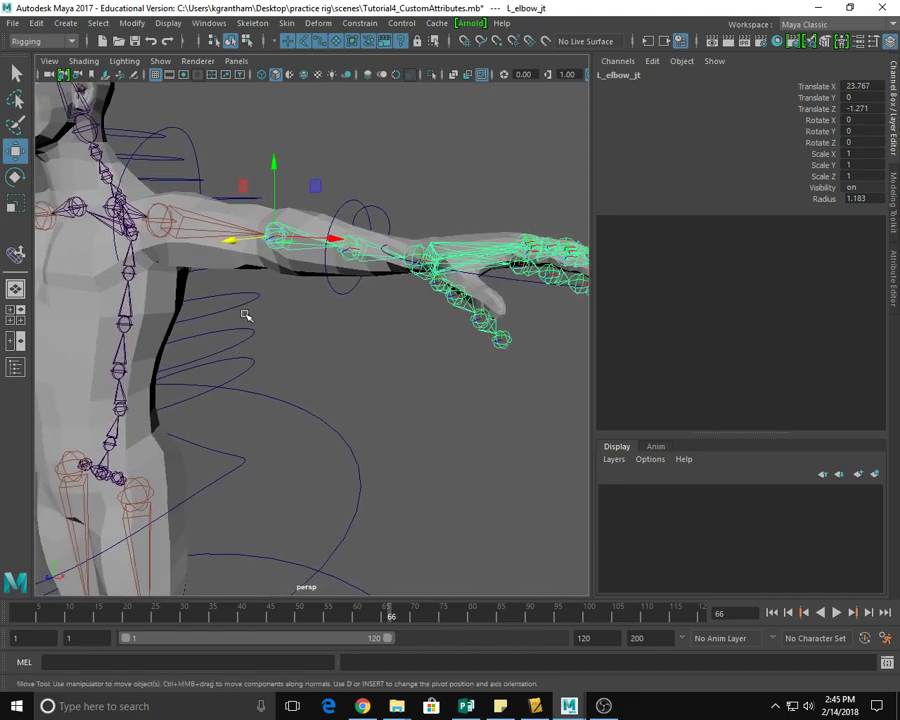
left_click_drag(315, 380, 306, 338, "alt")
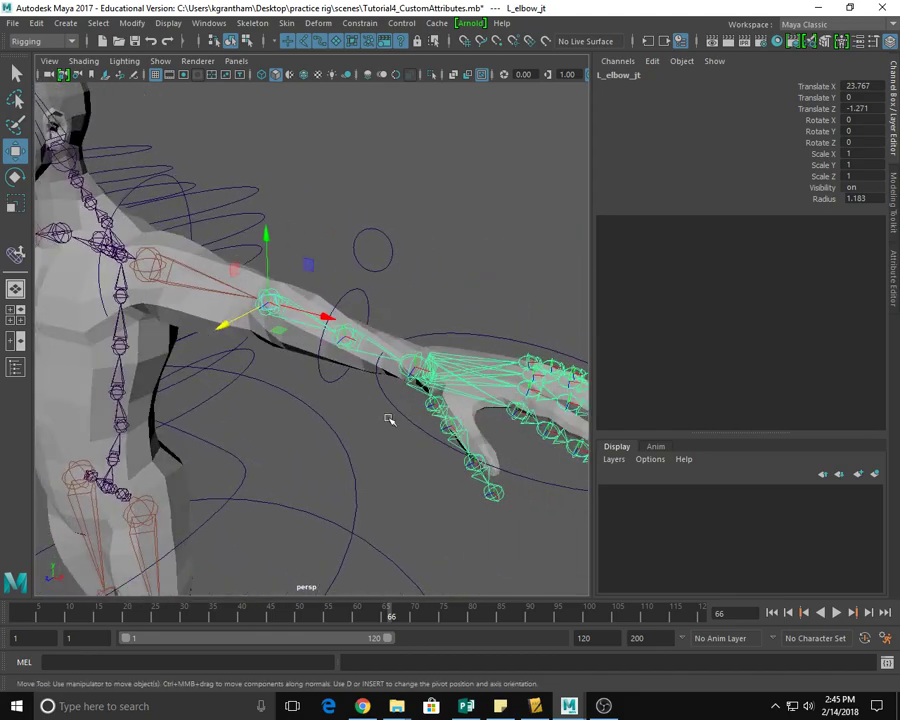
left_click(894, 285)
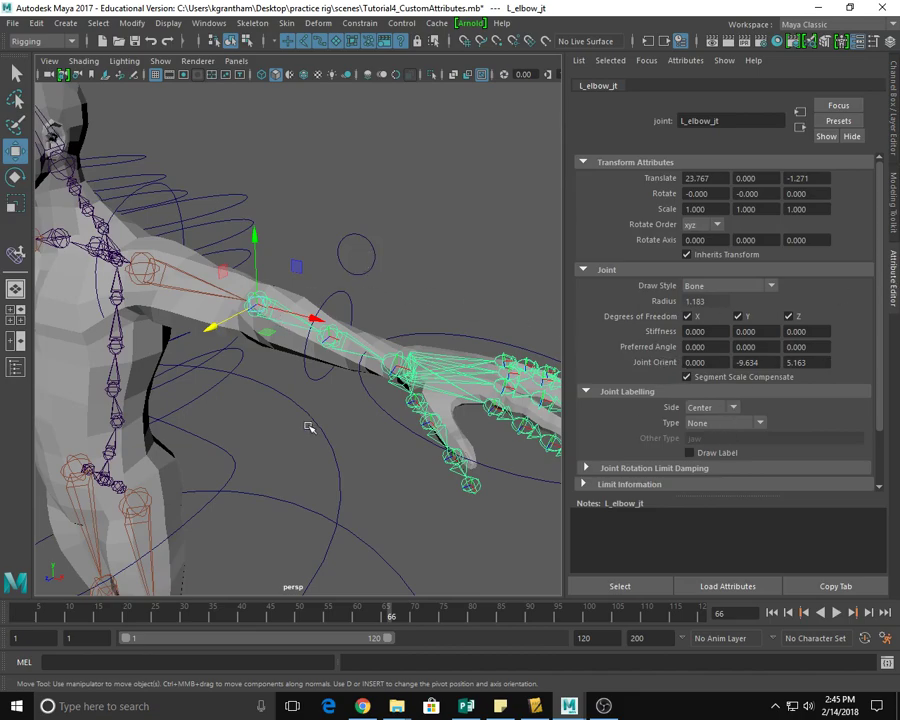
Adjust the left elbow joint's Joint Orient X to -10.820 to line the hand joints up with the mesh.
left_click_drag(403, 471, 364, 466, "alt")
right_click_drag(323, 474, 355, 485, "alt")
left_click_drag(354, 485, 357, 352, "alt")
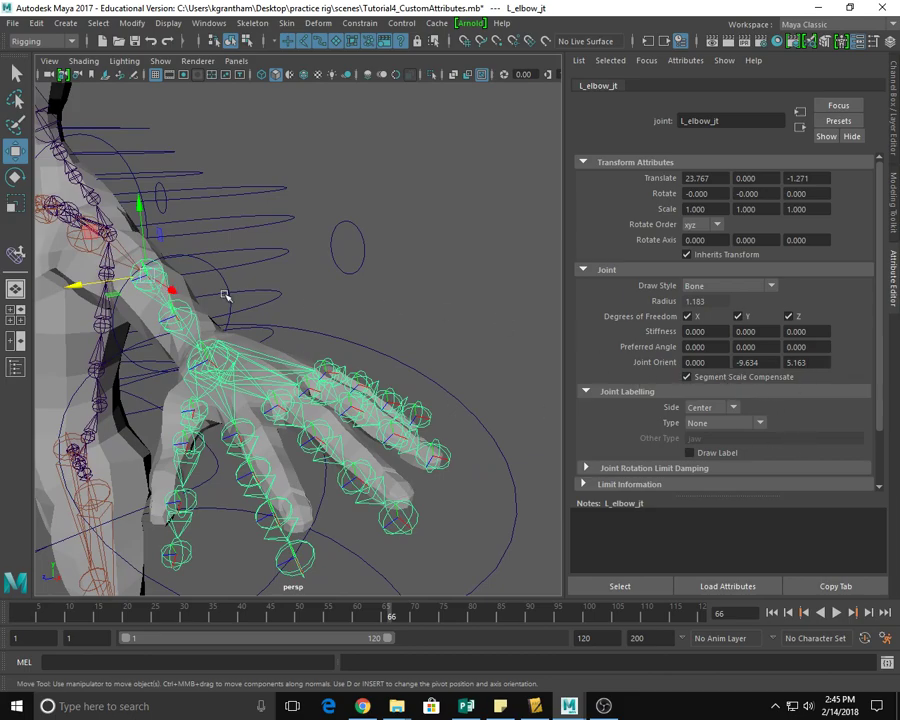
left_click_drag(303, 313, 348, 333, "alt")
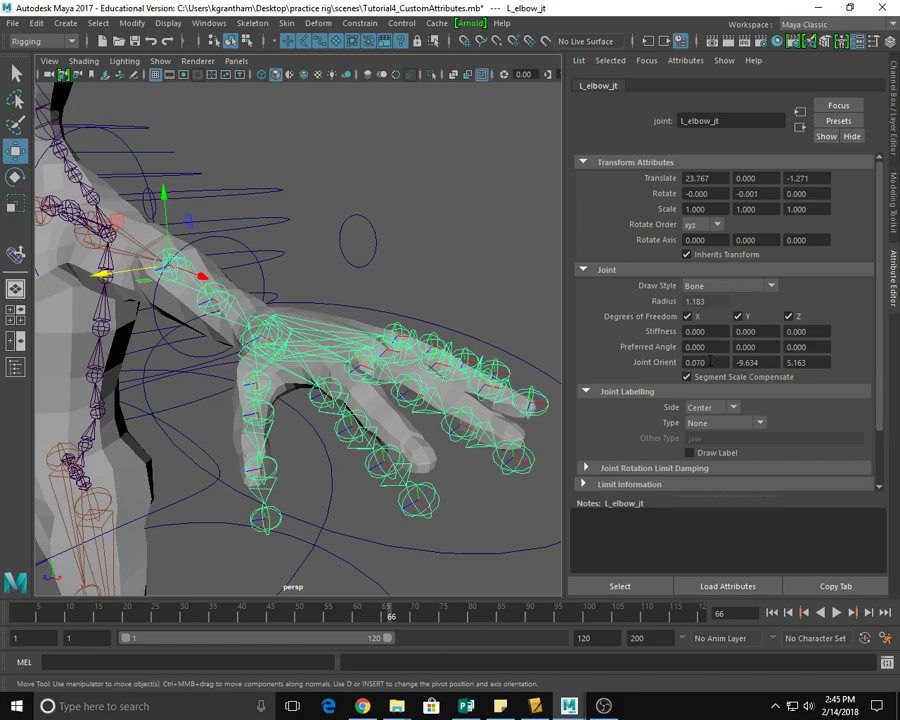
left_click_drag(718, 358, 497, 588, "ctrl")
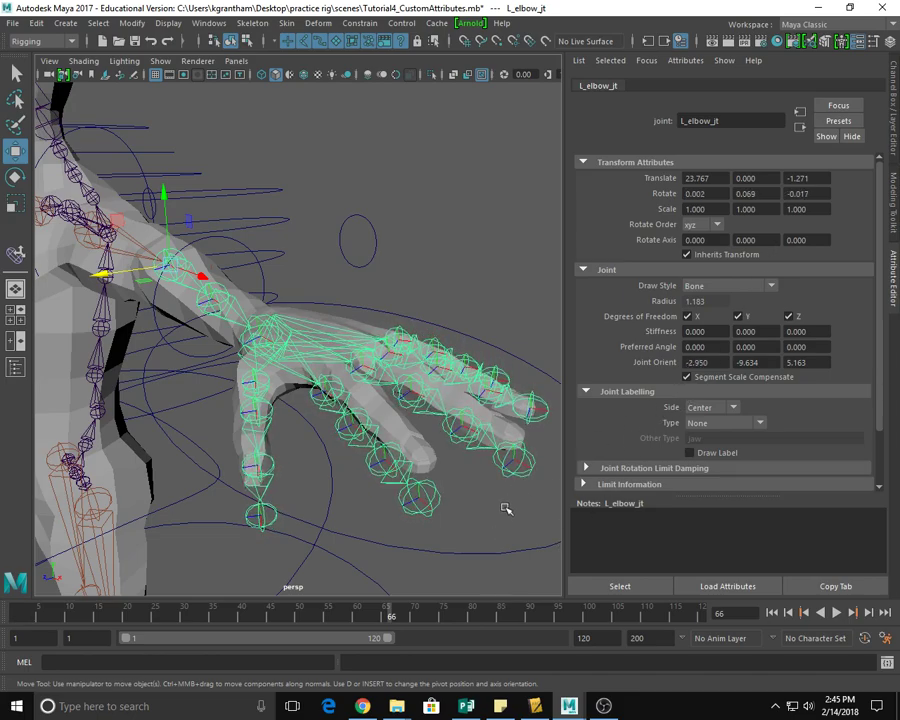
left_click_drag(490, 524, 482, 416, "alt")
left_click_drag(711, 365, 683, 486, "ctrl")
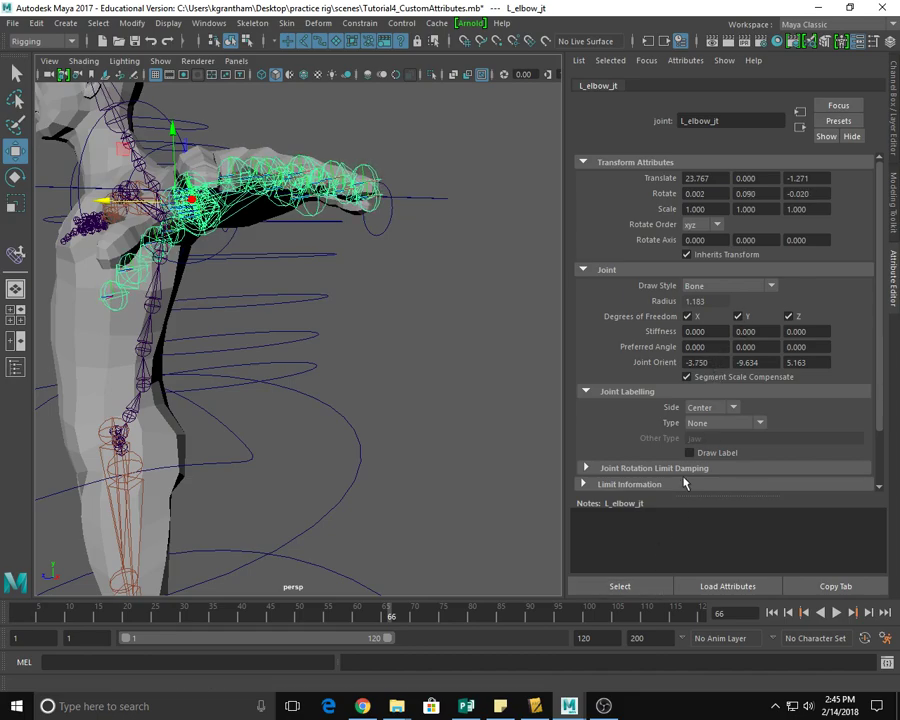
left_click_drag(722, 362, 700, 412, "ctrl")
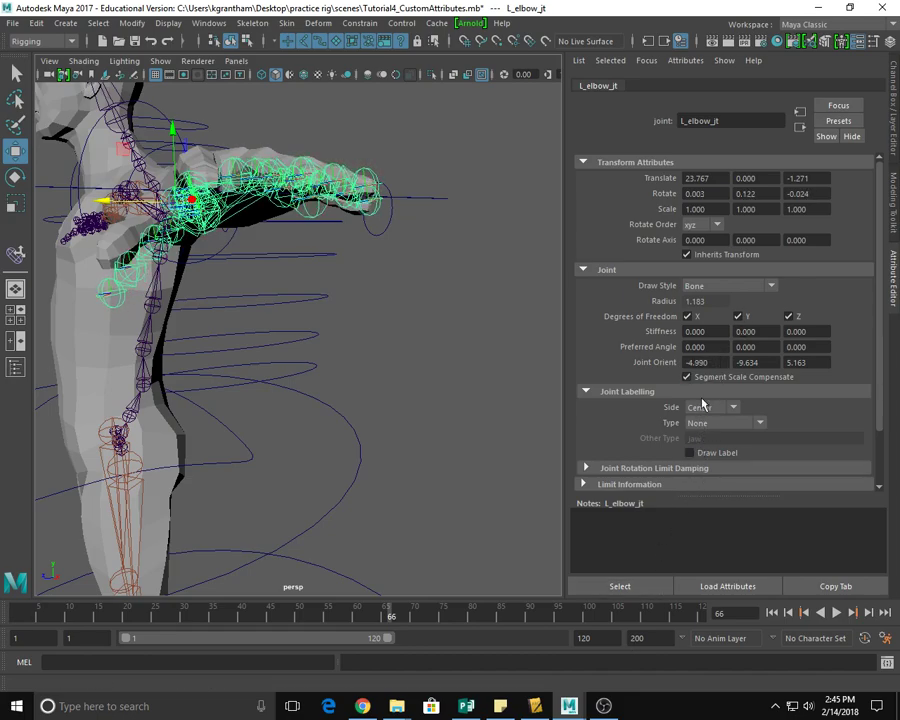
left_click_drag(714, 362, 716, 432, "ctrl")
left_click_drag(717, 364, 662, 521, "ctrl")
left_click_drag(723, 363, 664, 492, "ctrl")
left_click_drag(720, 363, 685, 430, "ctrl")
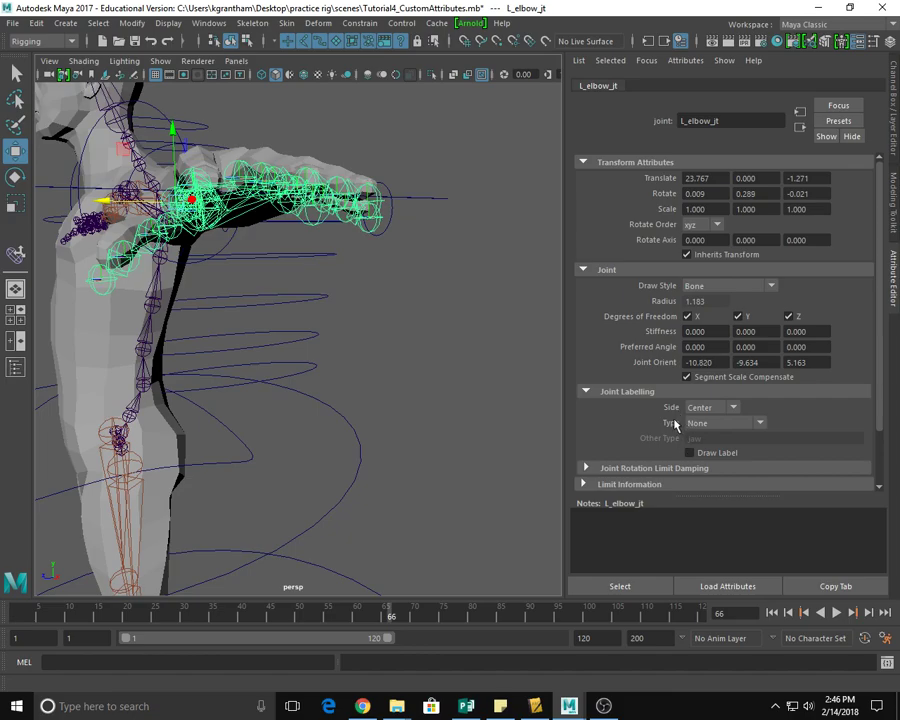
Check the left hand's joint alignment and copy the left elbow joint's Joint Orient X value.
mouse_move(325, 458)
left_mouse_down("alt")
mouse_move(325, 442)
mouse_move(355, 437)
mouse_move(333, 449)
mouse_move(336, 464)
mouse_move(330, 453)
left_mouse_up("alt")
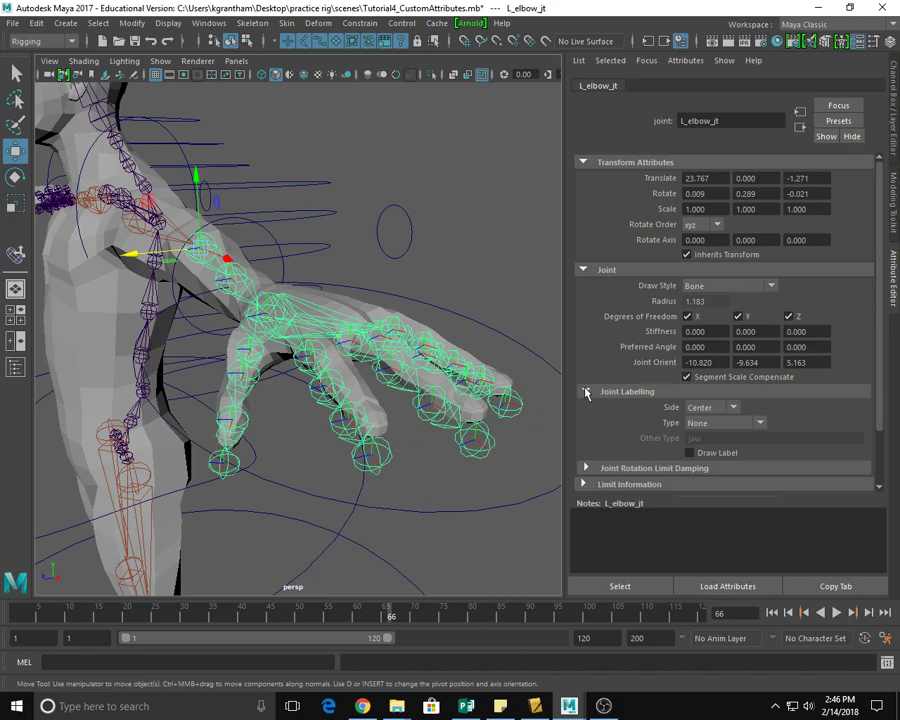
left_click_drag(376, 441, 227, 416, "alt")
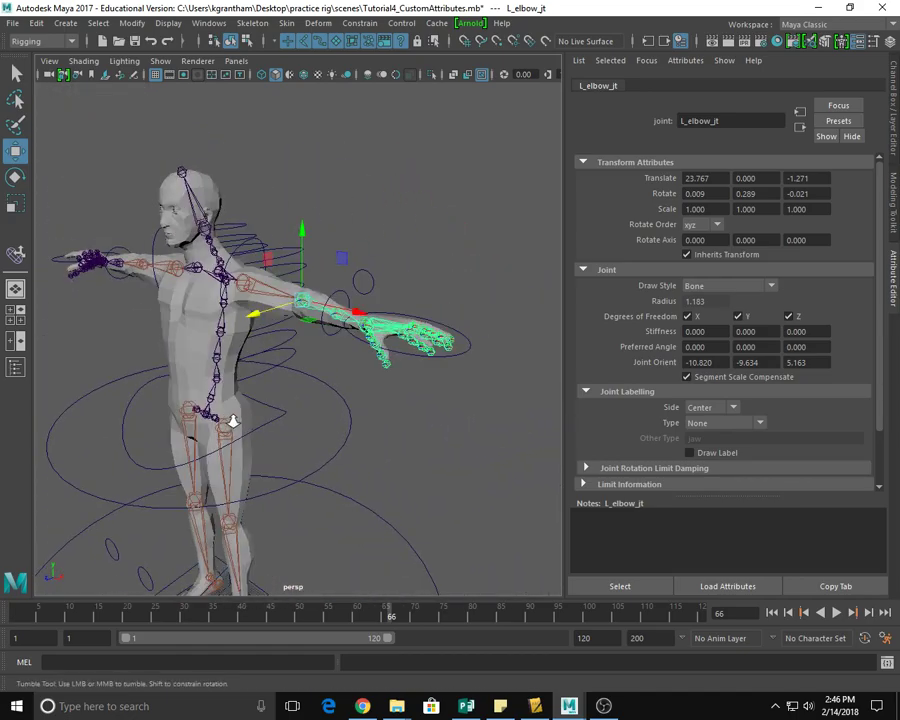
right_click_drag(227, 416, 352, 431, "alt")
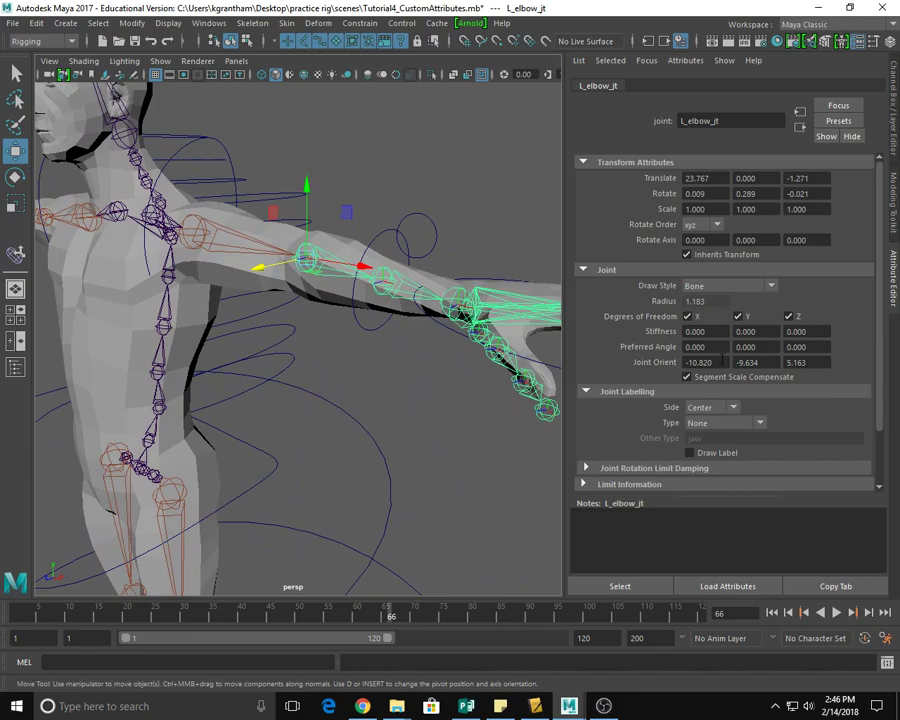
left_click_drag(711, 362, 669, 369)
Reset the Indexroll, Middleroll, Ringroll and Pinkyroll attributes of R_hand_ctrl to 0 and deselect the control.
left_click_drag(476, 464, 315, 342, "alt")
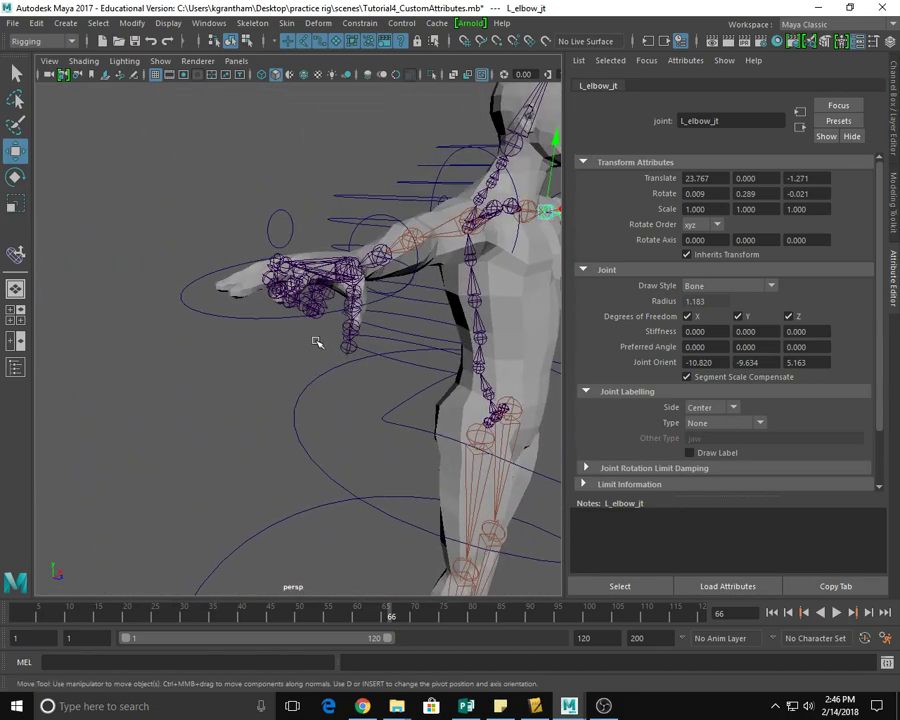
left_click(268, 317)
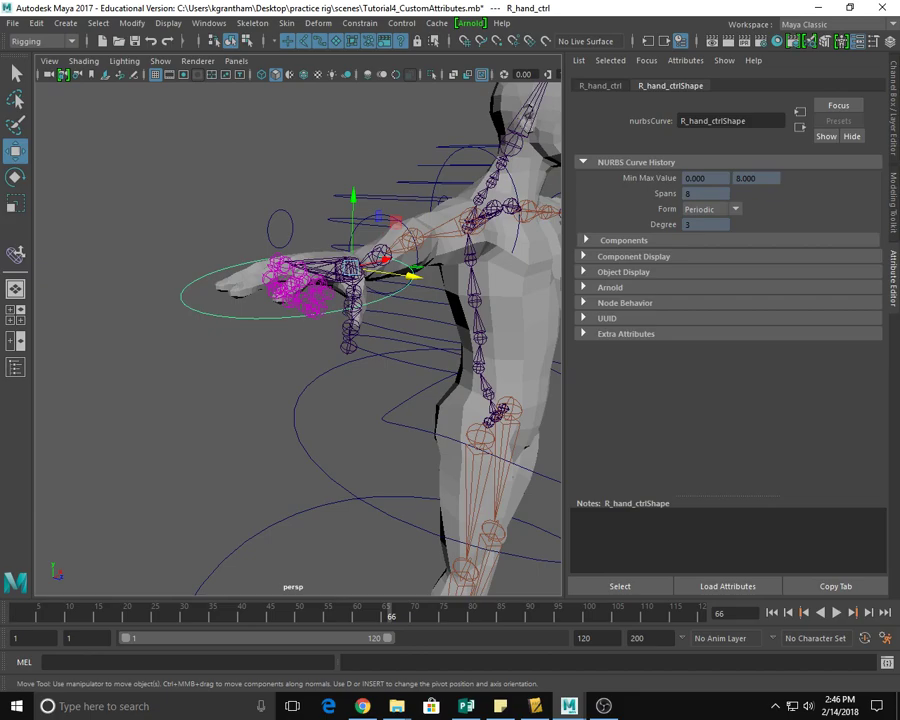
left_click(893, 137)
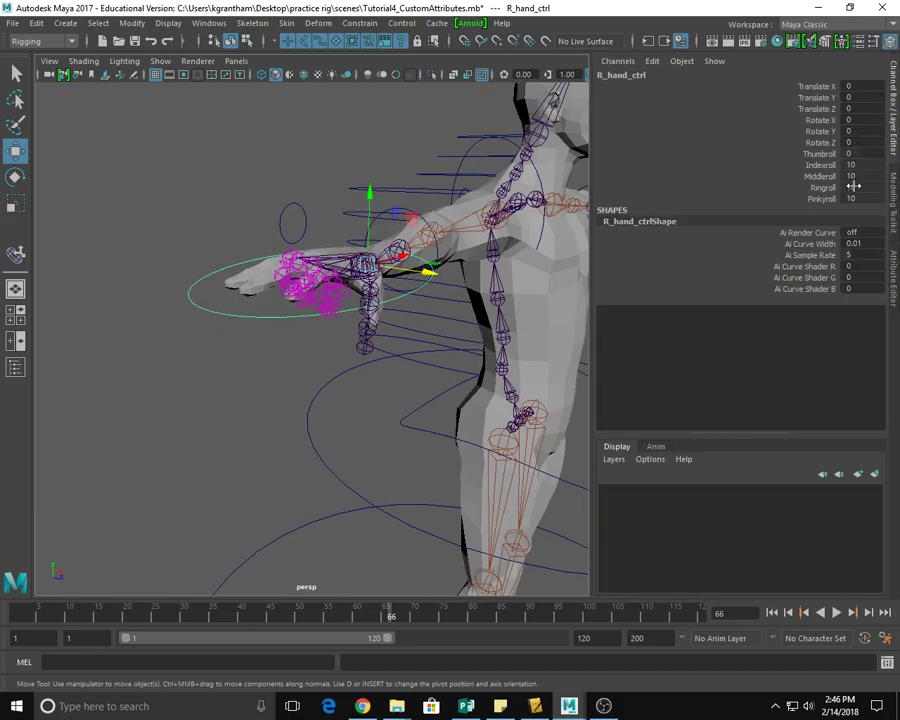
left_click_drag(854, 165, 857, 199)
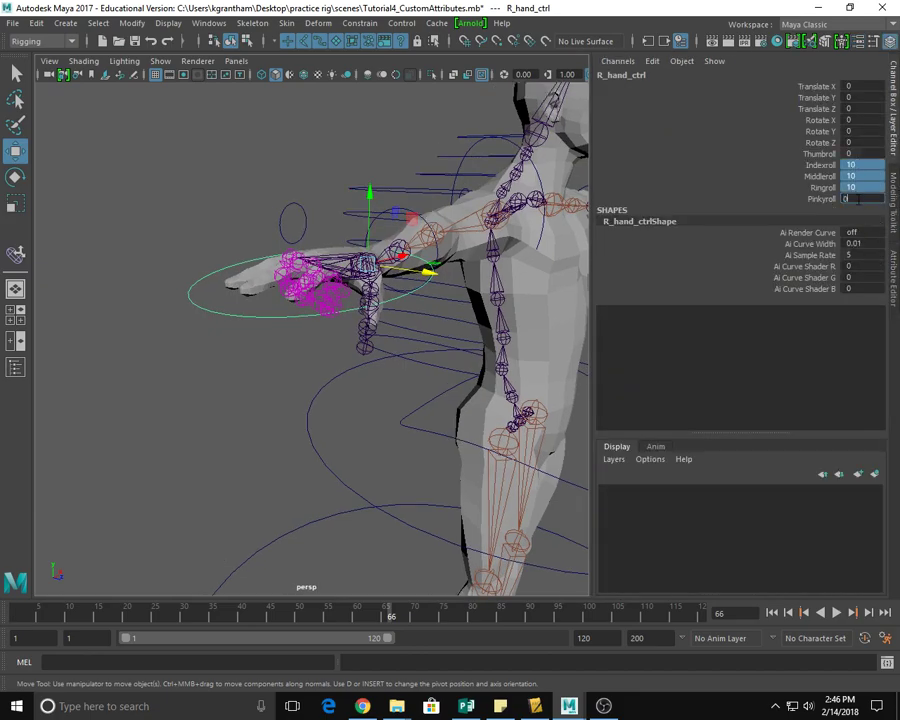
left_click(181, 472)
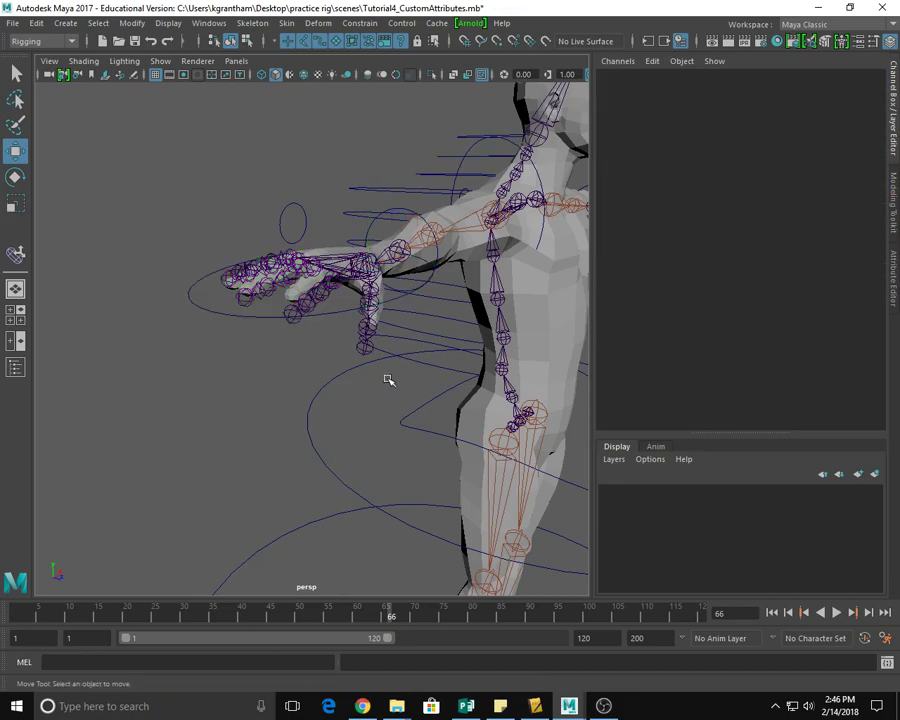
Select the right elbow joint R_elbow_jt, display its full joint attributes and set its Joint Orient X to -10.820.
left_click(437, 244)
left_click_drag(231, 426, 358, 409, "alt")
left_click(889, 270)
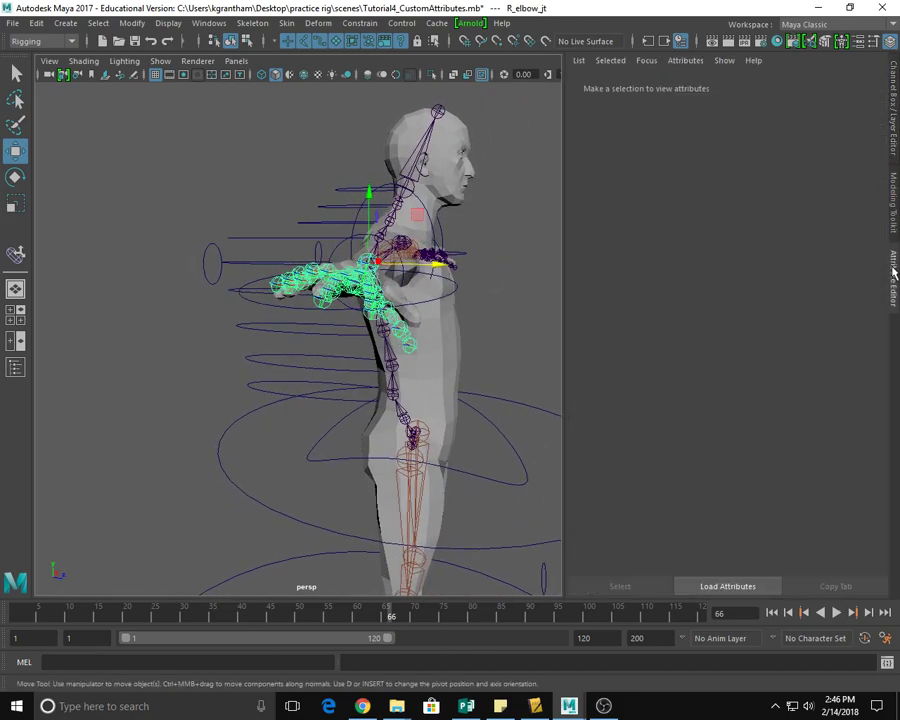
left_click_drag(716, 362, 648, 370)
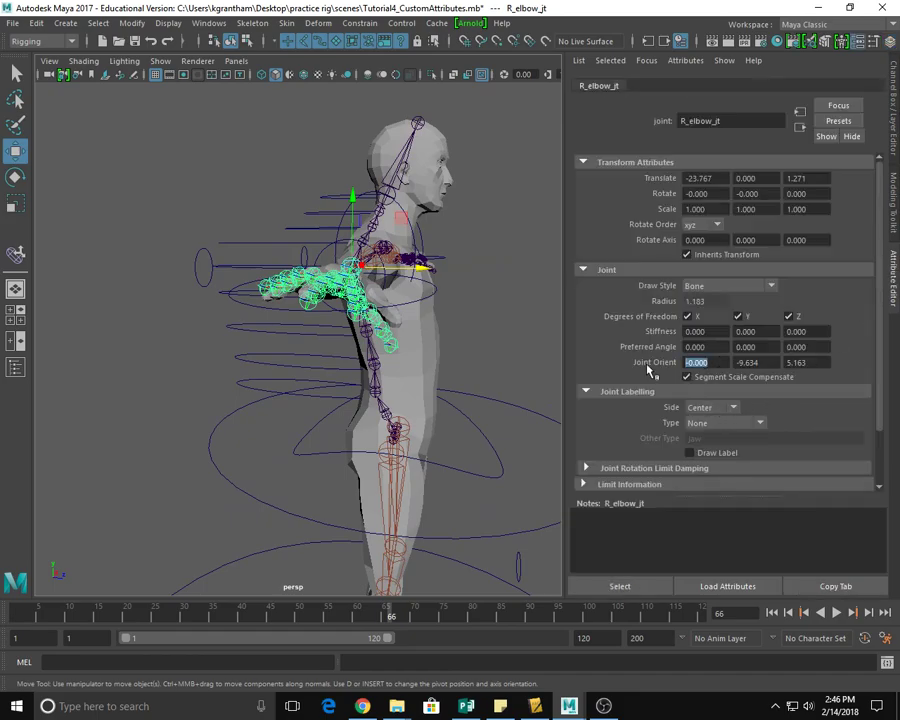
type("-10.820")
key("Return")
Select the left hand joint L_hand_jt and raise its Joint Orient Z to about 1.581 so the finger joints sit higher in the mesh.
left_click_drag(428, 424, 413, 451, "alt")
scroll(437, 401, "up", 5)
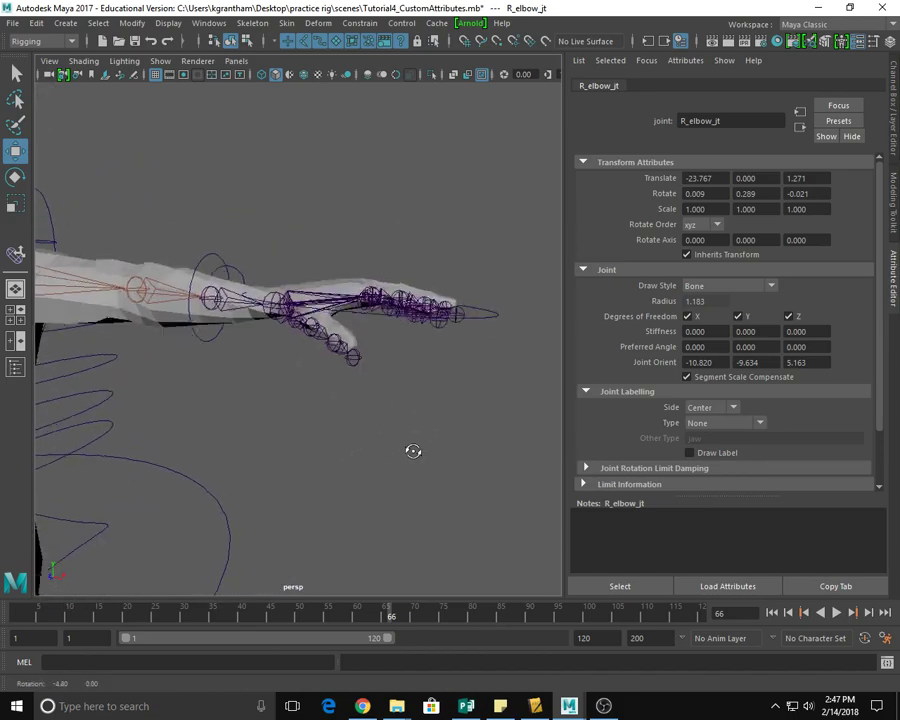
scroll(317, 460, "up", 6)
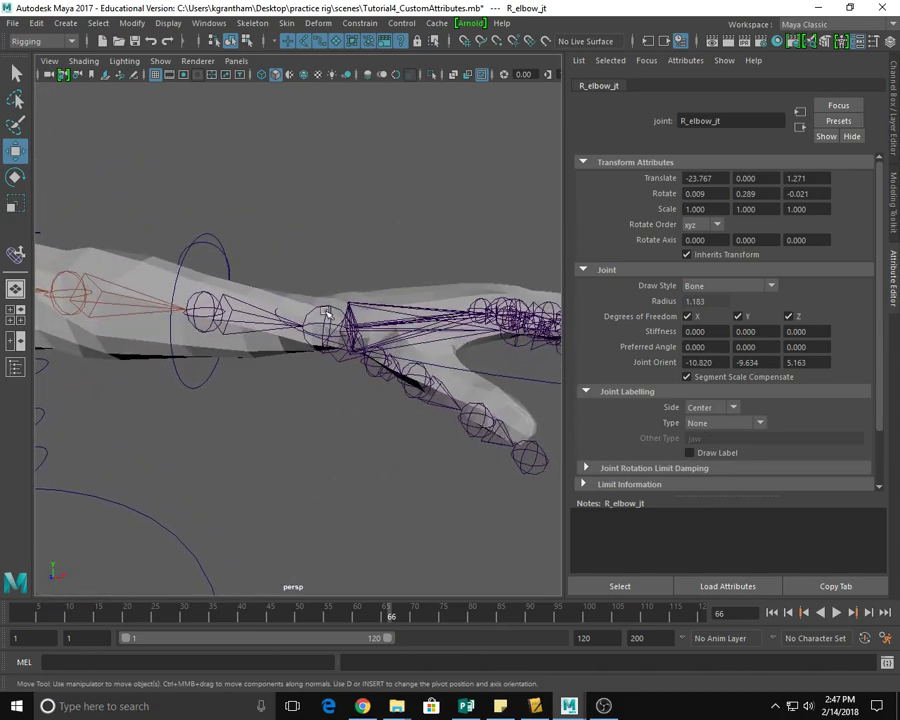
left_click(326, 316)
left_click_drag(360, 410, 370, 402, "alt")
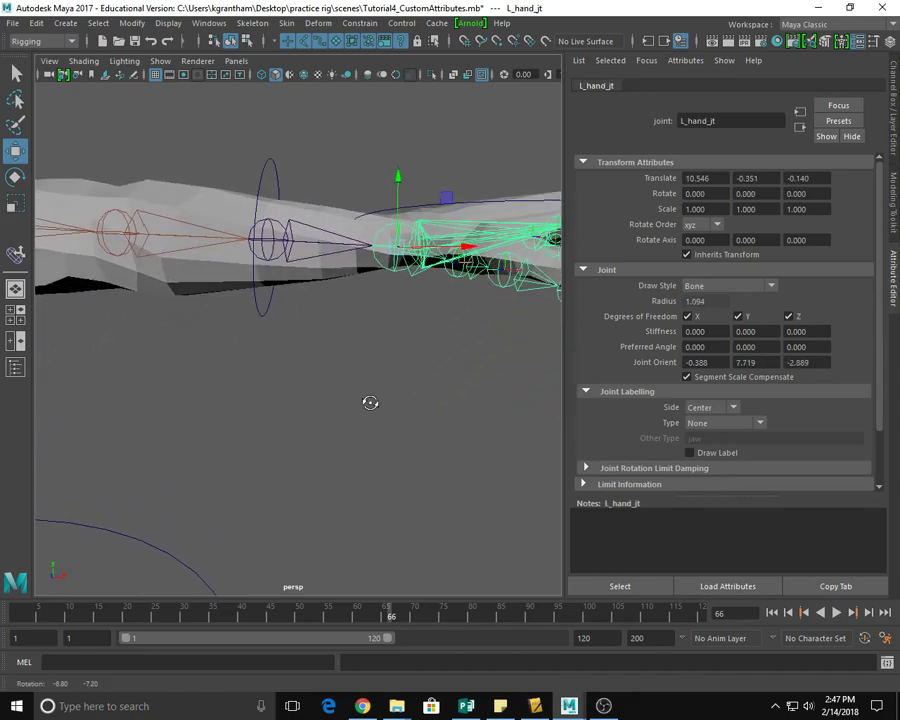
middle_click_drag(402, 388, 341, 405, "alt")
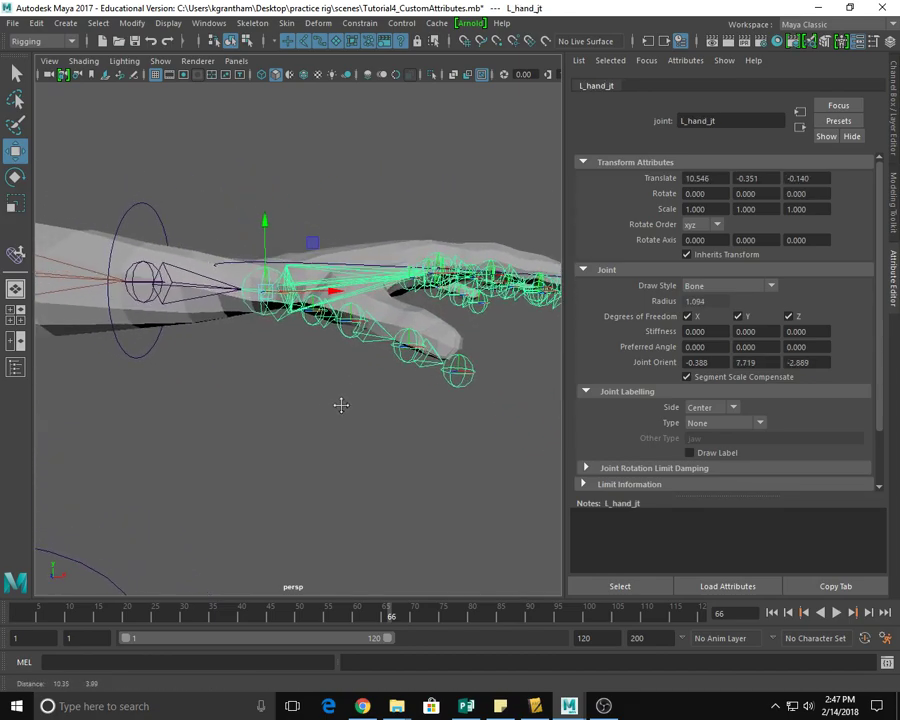
left_click_drag(372, 482, 317, 485, "alt")
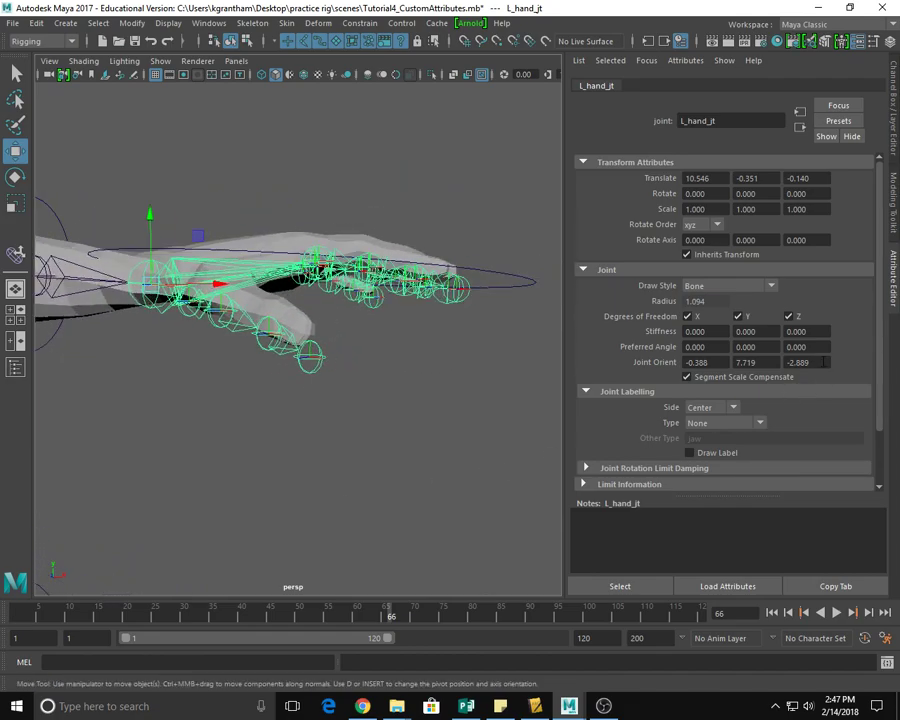
left_click_drag(817, 364, 835, 298, "ctrl")
mouse_move(817, 364)
left_mouse_down("ctrl")
mouse_move(840, 268)
mouse_move(815, 370)
left_mouse_up("ctrl")
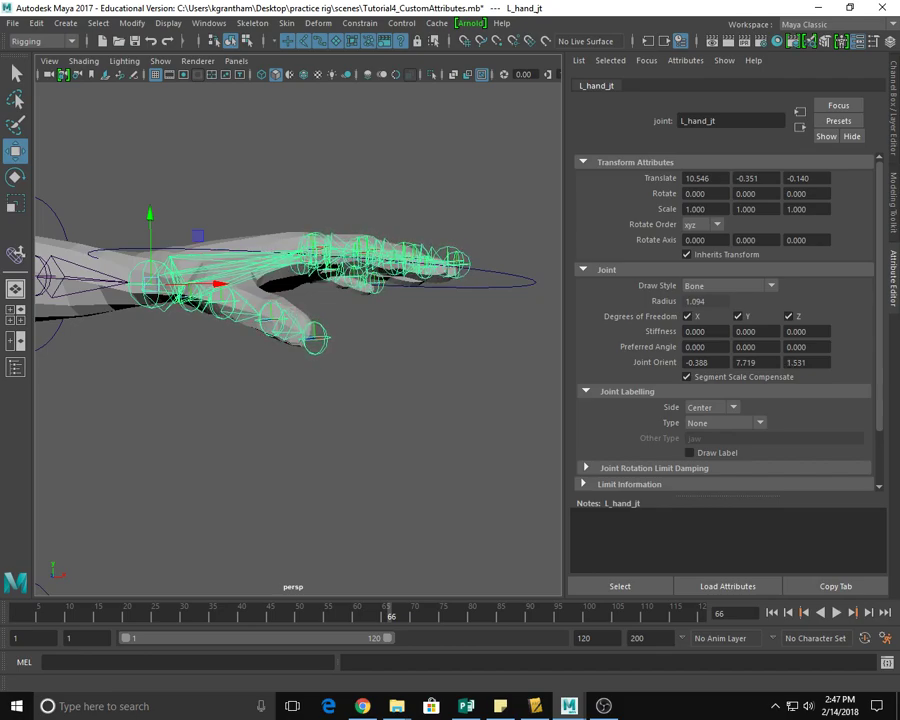
Fine-tune the left hand joint's Joint Orient Z down to 0.851 and select that value for copying.
left_click_drag(411, 472, 268, 370, "alt")
key("f")
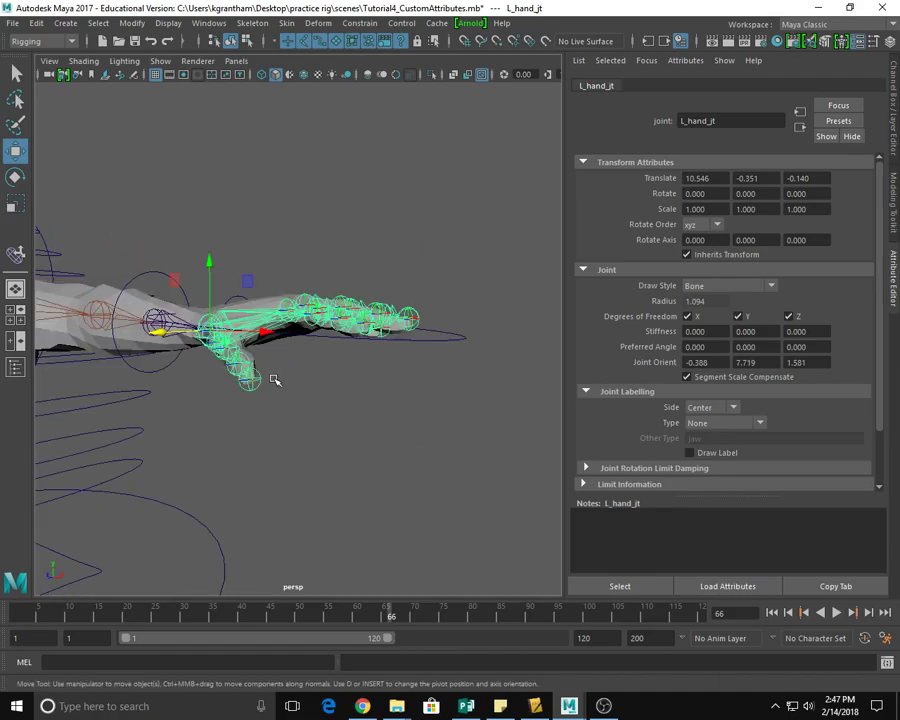
left_click_drag(396, 418, 462, 428, "alt")
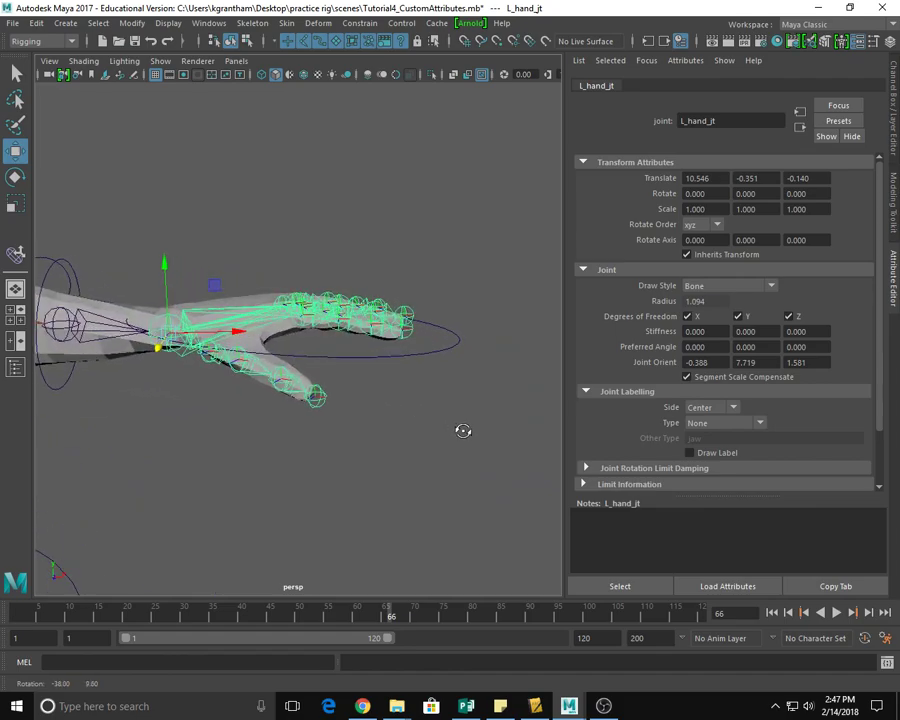
left_click_drag(821, 364, 772, 475, "ctrl")
mouse_move(437, 471)
left_mouse_down("alt")
mouse_move(370, 460)
mouse_move(203, 458)
mouse_move(438, 454)
mouse_move(425, 458)
left_mouse_up("alt")
double_click(811, 364)
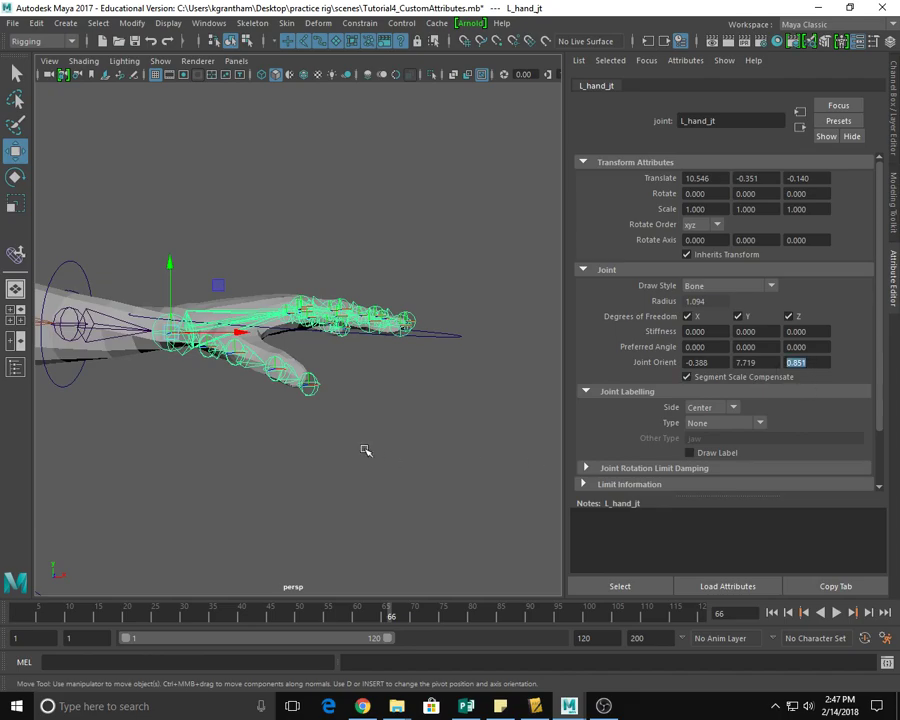
Select the right hand joint R_hand_jt and set its Joint Orient Z to 0.851.
right_click_drag(205, 466, 193, 498, "alt")
mouse_move(193, 498)
left_mouse_down("alt")
mouse_move(333, 520)
mouse_move(186, 489)
left_mouse_up("alt")
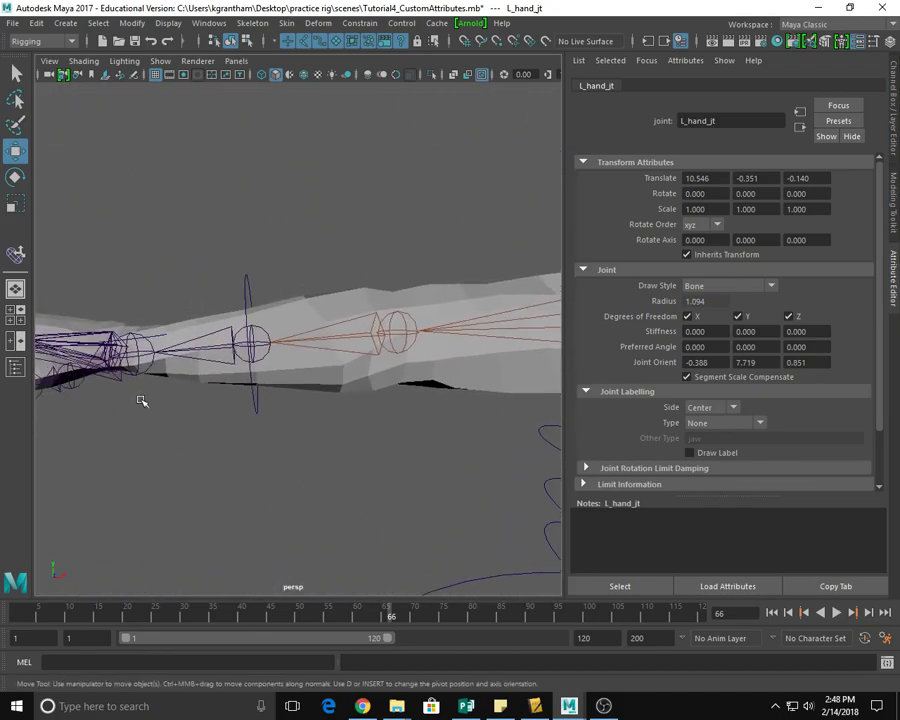
left_click(139, 360)
key("f")
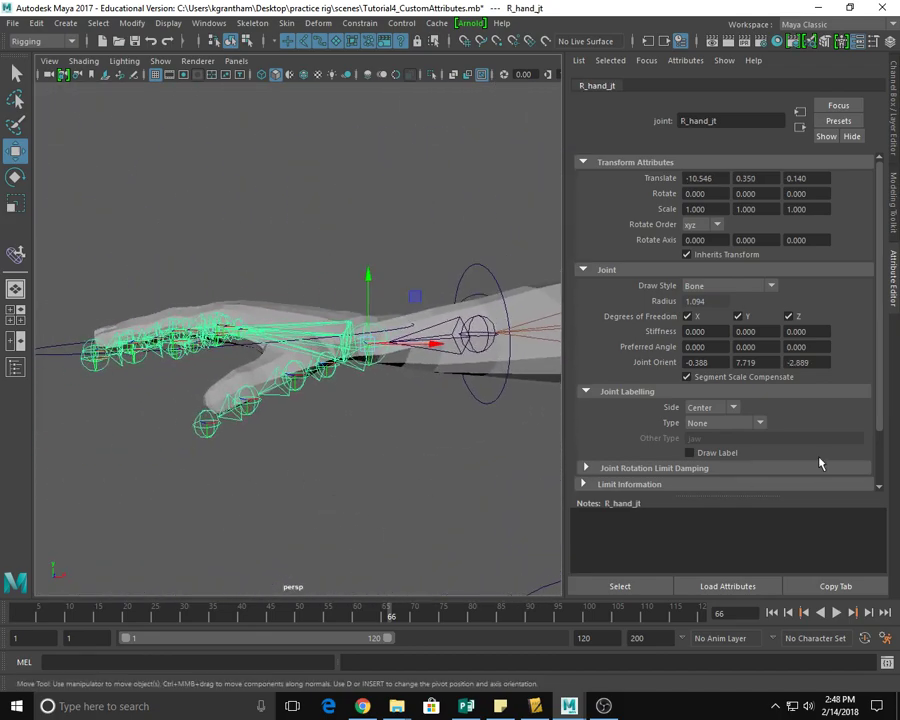
left_click_drag(812, 363, 776, 368)
type("0.851")
key("Return")
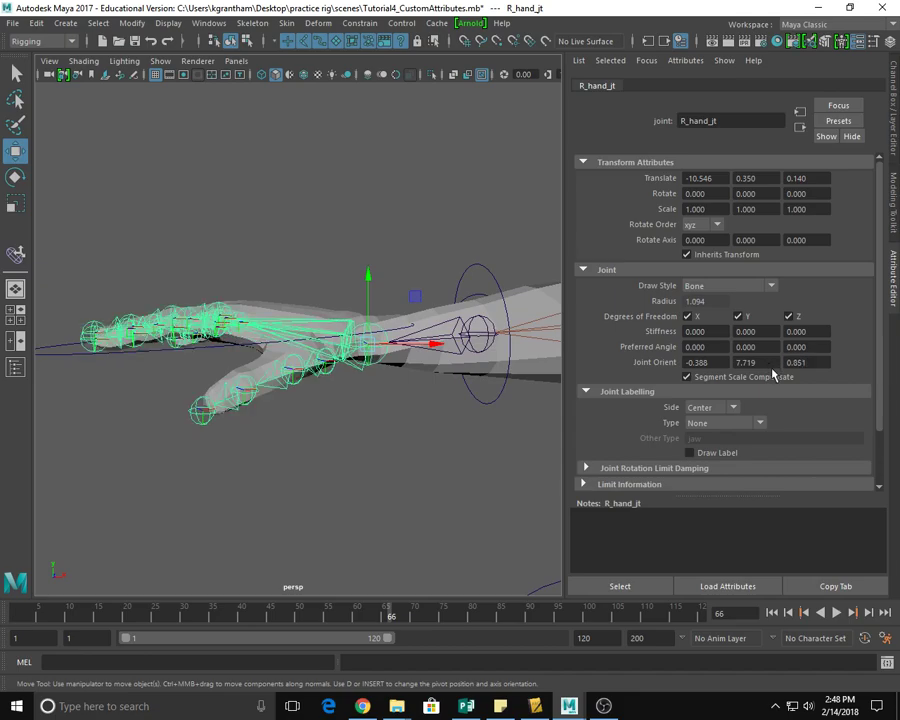
Deselect the joint and examine the alignment of both arms and hands with the mesh across the full body.
left_click_drag(263, 488, 293, 506, "alt")
left_click(323, 474)
right_click_drag(436, 468, 177, 422, "alt")
left_click_drag(230, 420, 504, 426, "alt")
middle_click_drag(504, 426, 393, 421, "alt")
left_click_drag(393, 421, 312, 419, "alt")
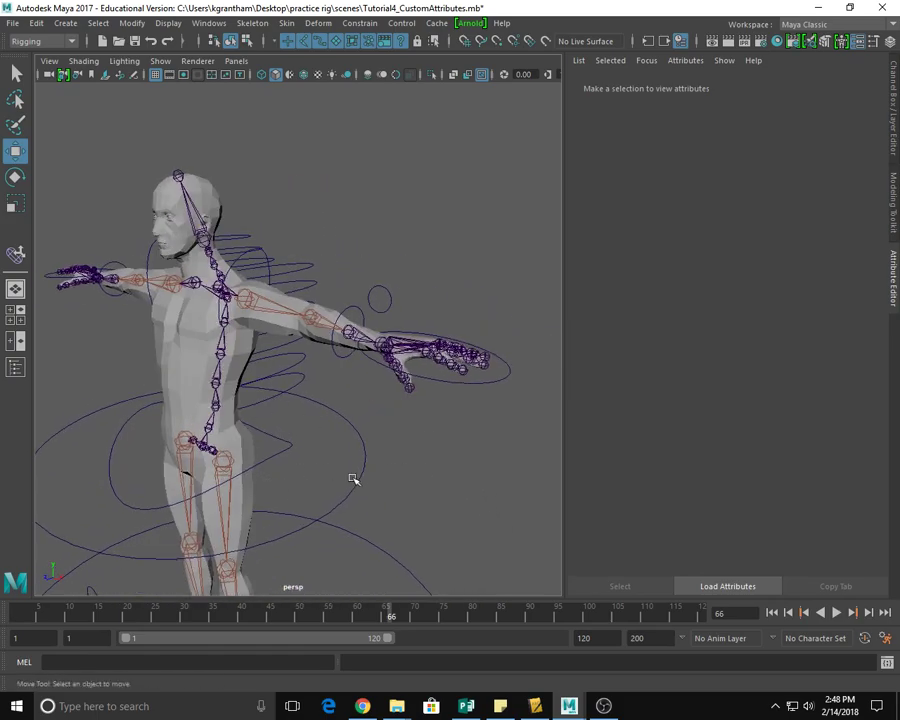
left_click_drag(385, 463, 458, 468, "alt")
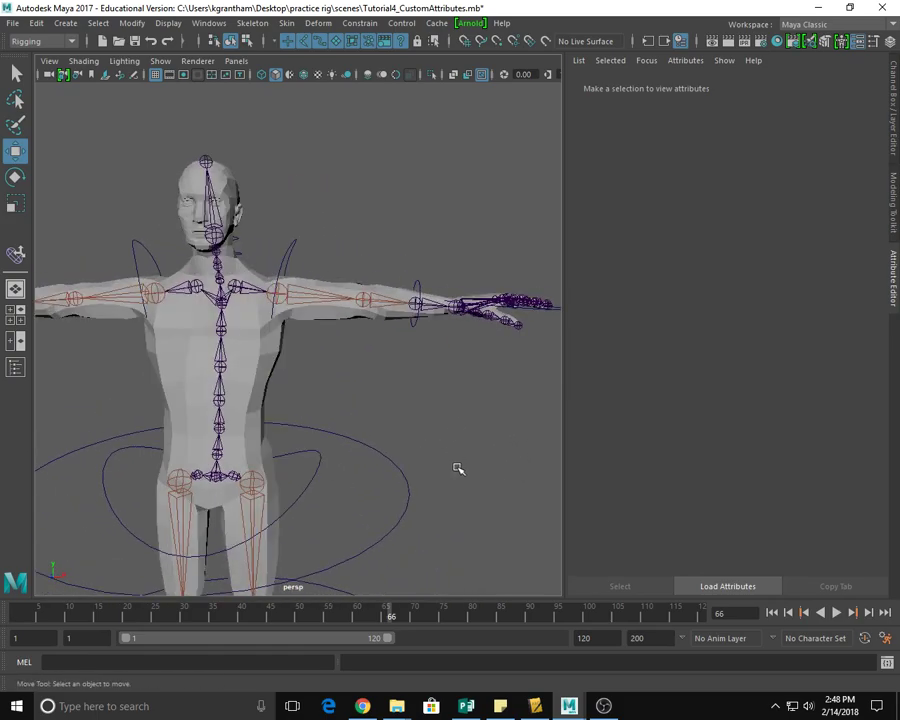
right_click_drag(458, 468, 396, 458, "alt")
left_click_drag(396, 458, 415, 433, "alt")
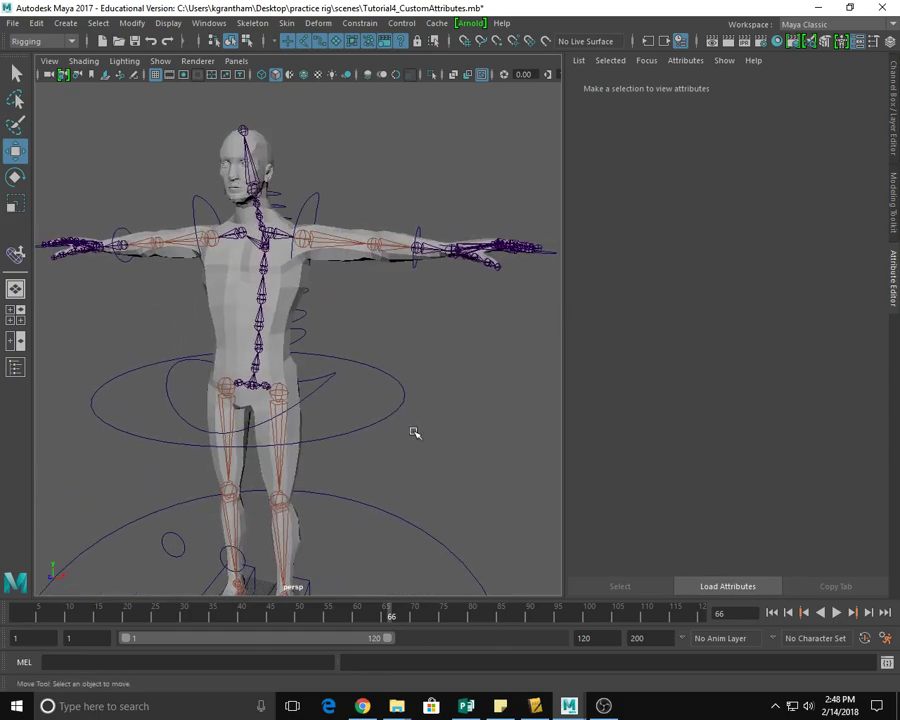
left_click_drag(488, 446, 457, 388, "alt")
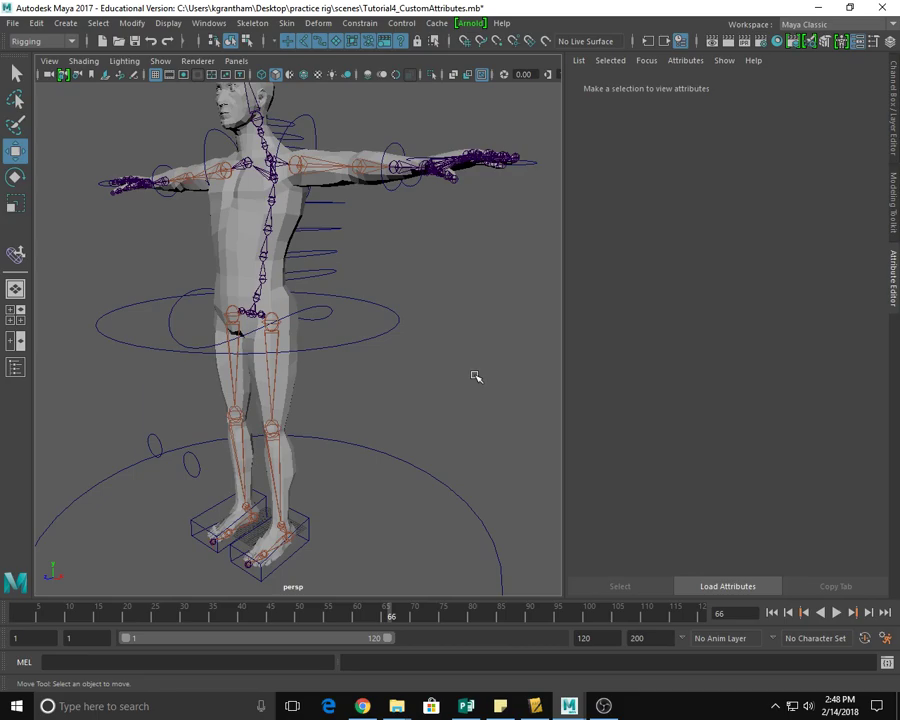
scroll(410, 489, "up", 1)
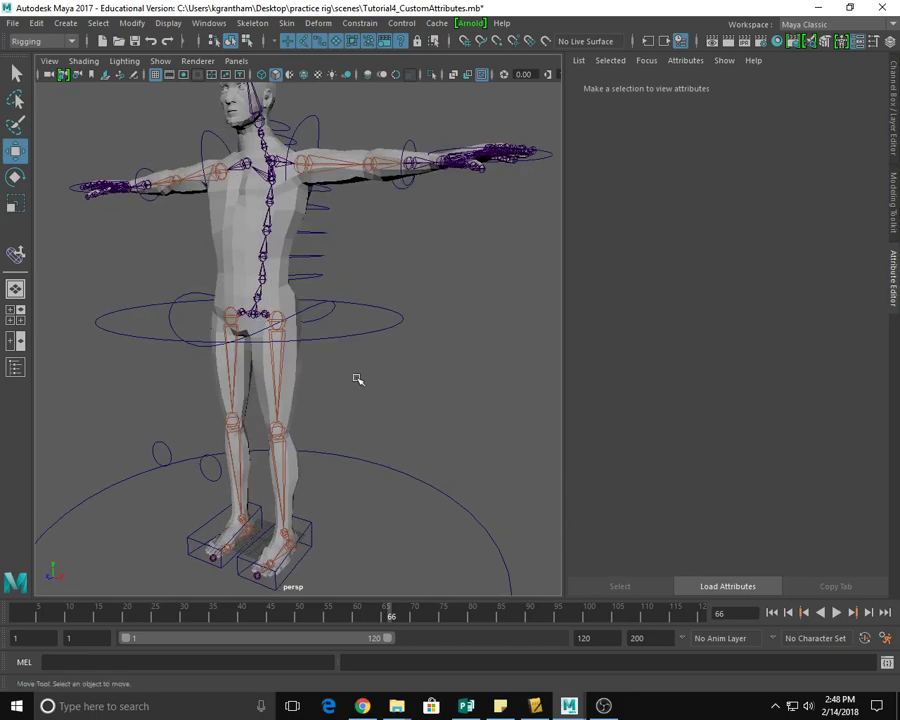
Select the character's body mesh together with the skeleton's root joint Root_jt.
left_click(296, 364)
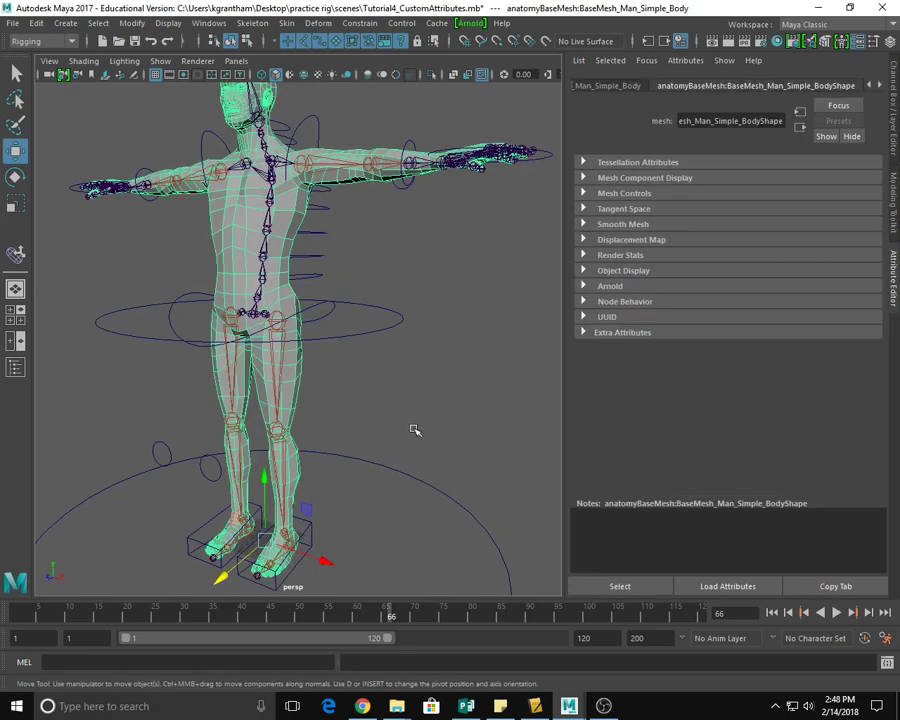
left_click(266, 328)
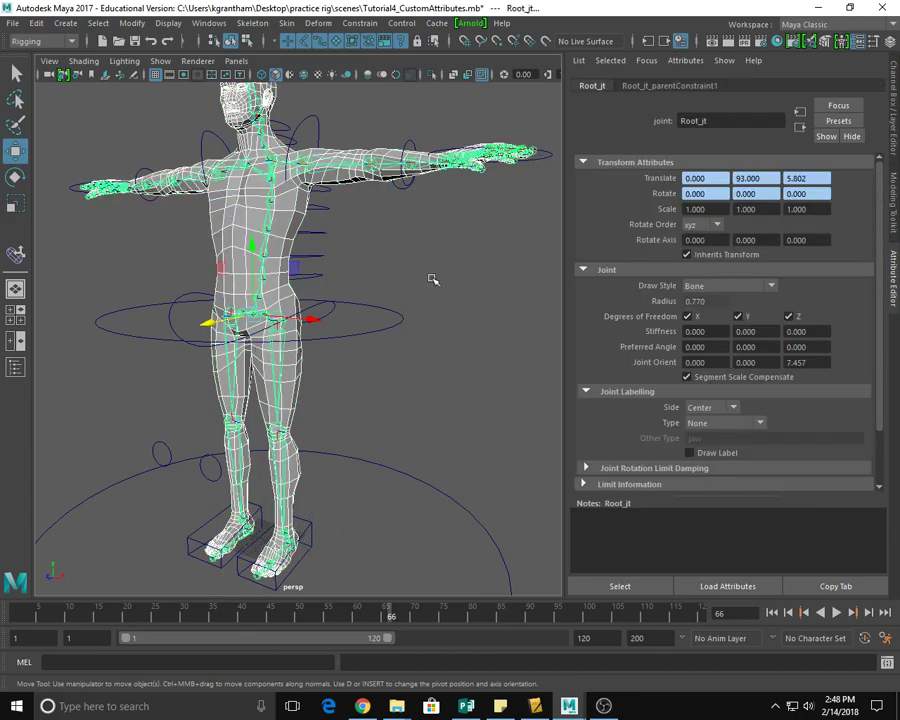
left_click_drag(373, 490, 392, 430, "alt")
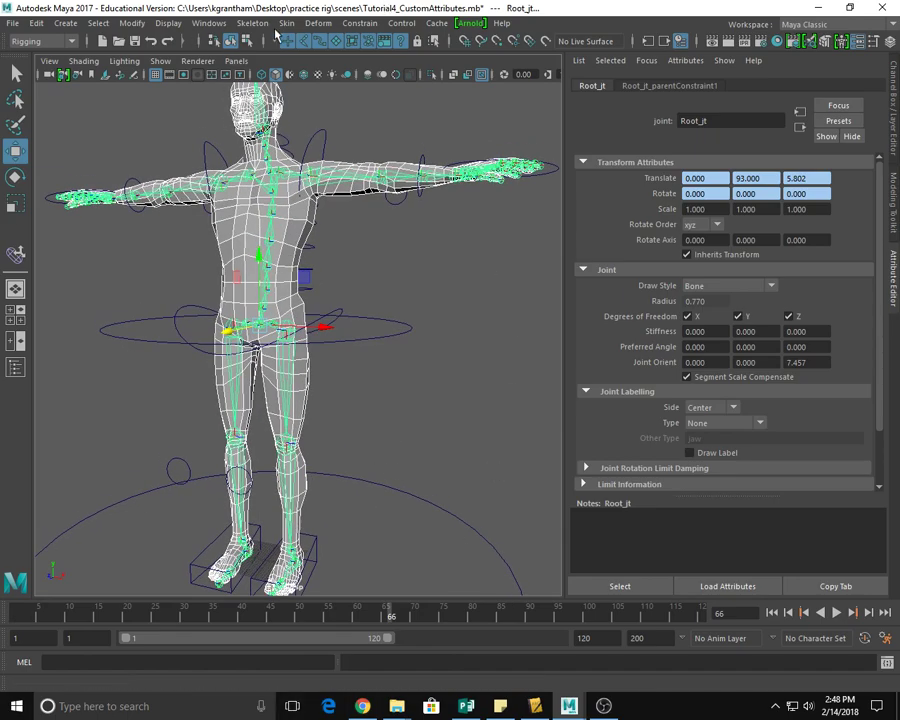
Keep the skinning commands open in a floating window and bind the body mesh to the skeleton with Interactive Bind Skin.
left_click(286, 23)
left_click(293, 37)
left_click_drag(367, 20, 545, 27)
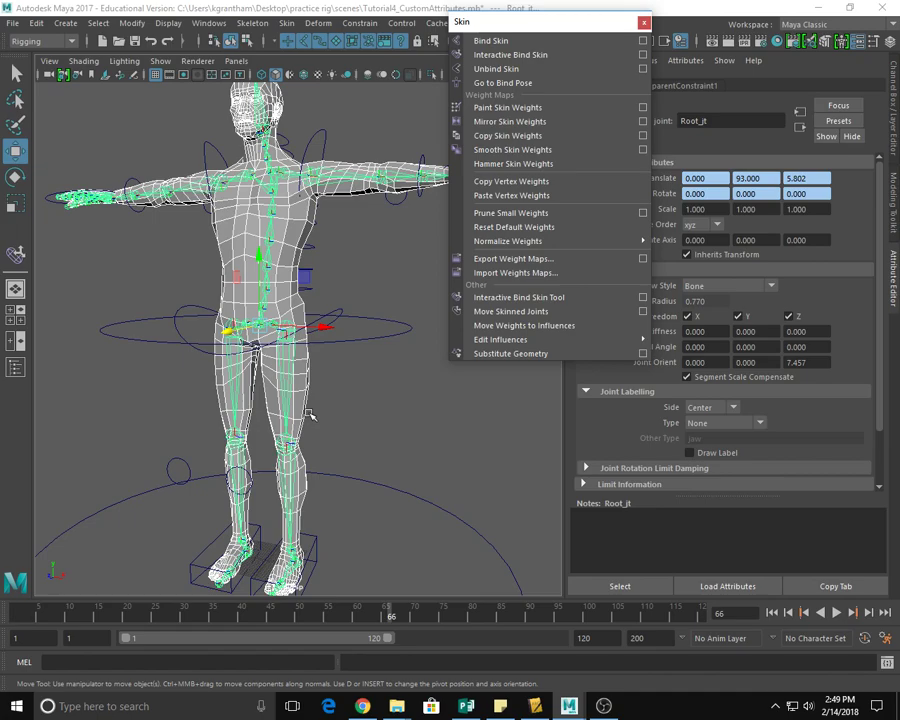
left_click_drag(349, 425, 405, 429, "alt")
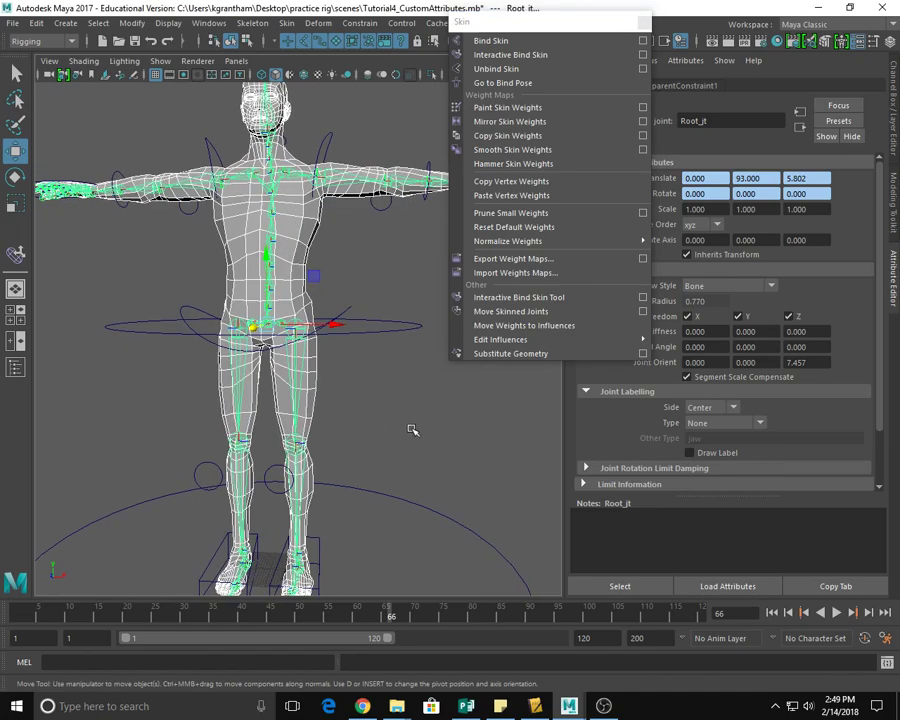
scroll(430, 437, "up", 2)
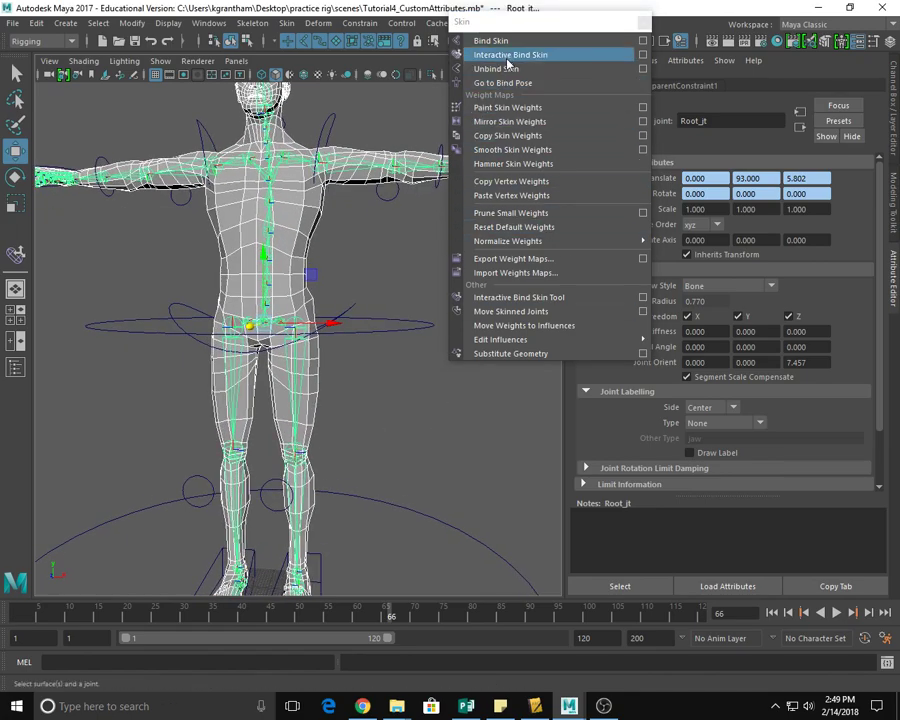
middle_click_drag(364, 462, 293, 402, "alt")
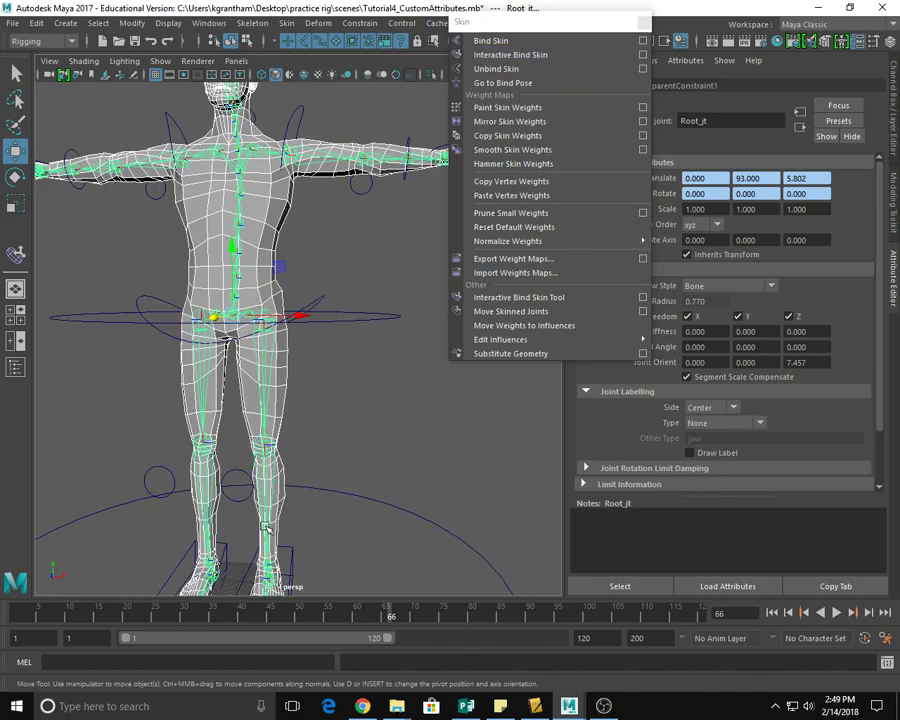
left_click_drag(243, 297, 340, 425, "alt")
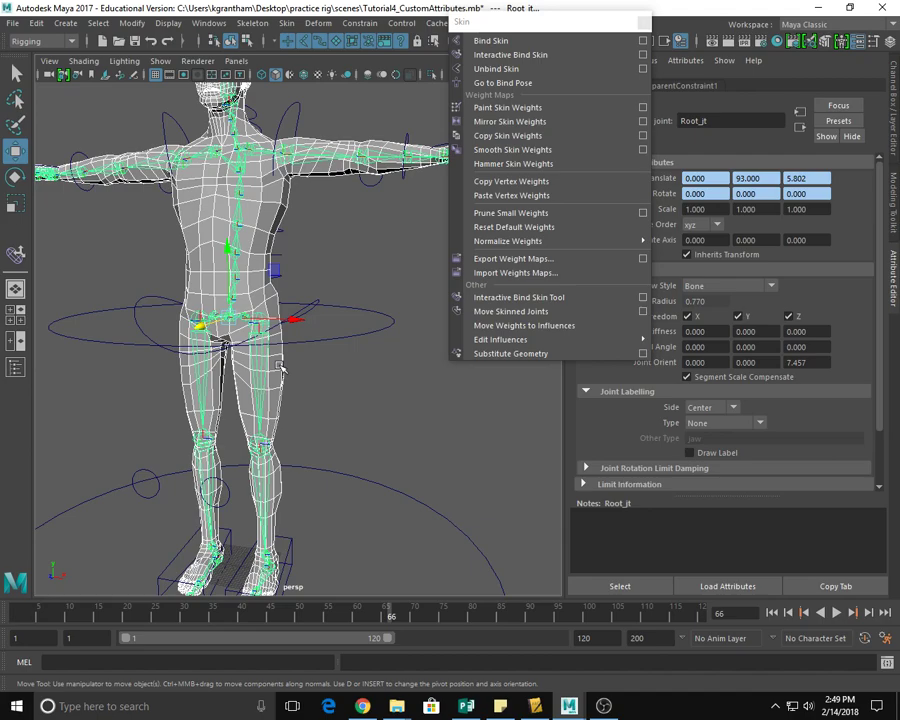
left_click_drag(349, 424, 330, 452, "alt")
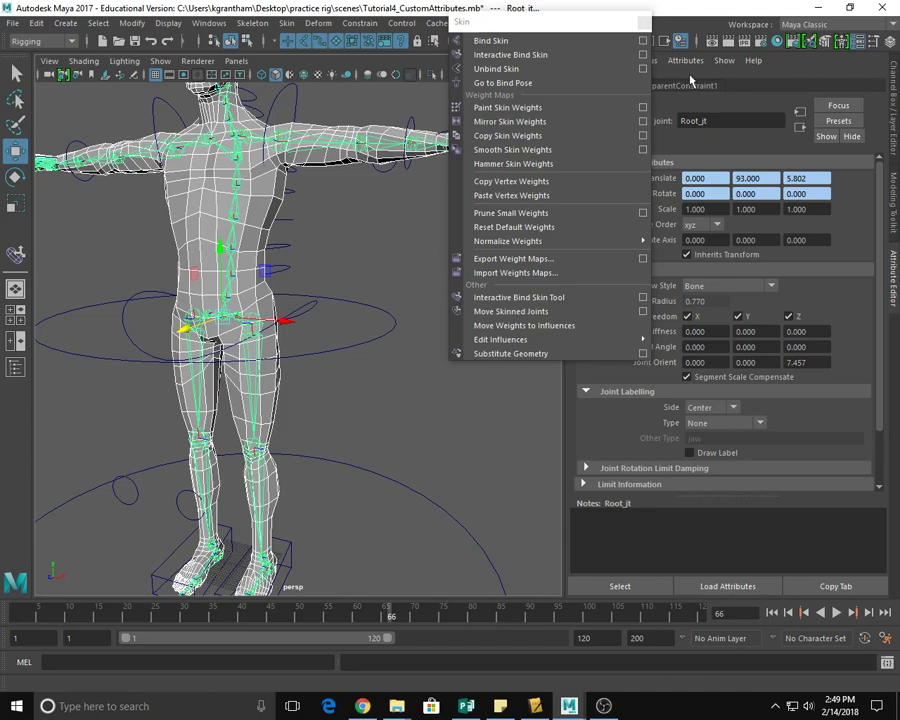
left_click(527, 56)
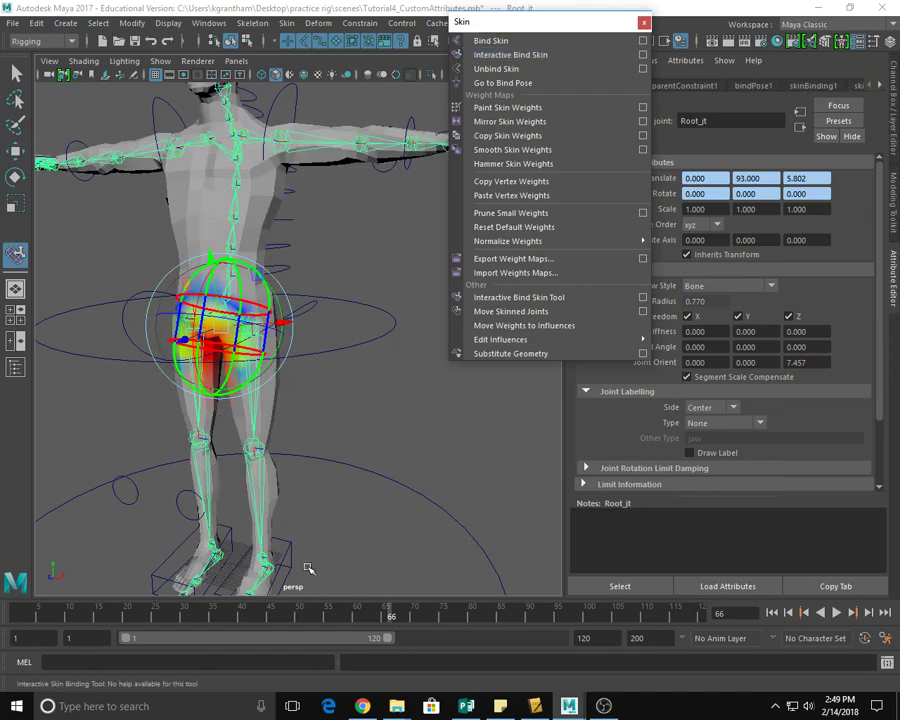
Examine the root joint's influence volume around the pelvis, and select the left hip joint L_hip_jt to inspect its influence on the thigh.
left_click_drag(314, 440, 338, 438, "alt")
right_click_drag(338, 438, 394, 454, "alt")
left_click_drag(394, 454, 306, 397, "alt")
left_click_drag(377, 448, 218, 323, "alt")
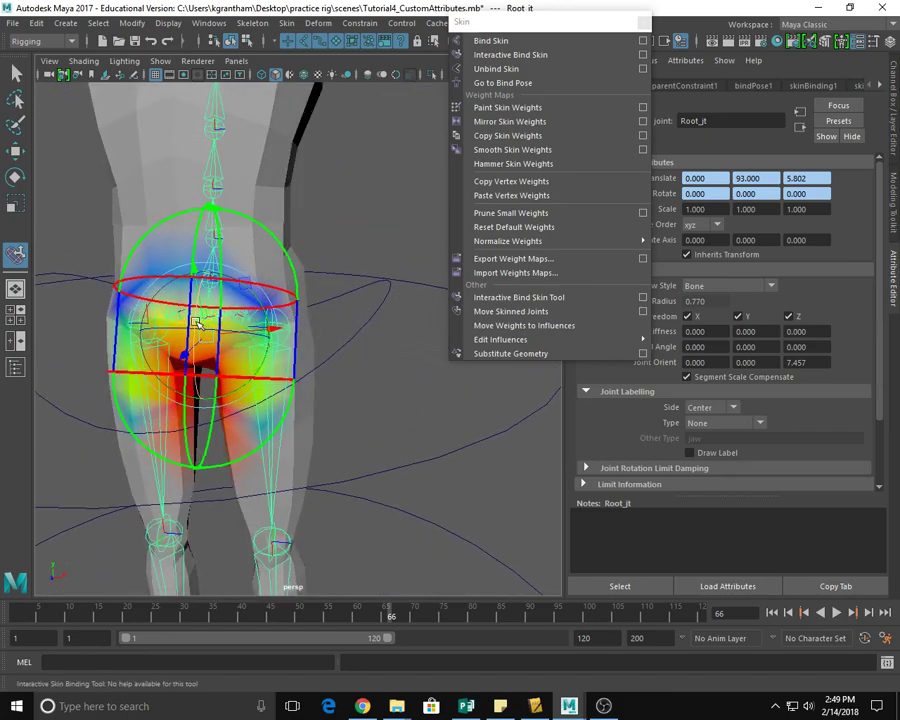
left_click_drag(388, 438, 248, 357, "alt")
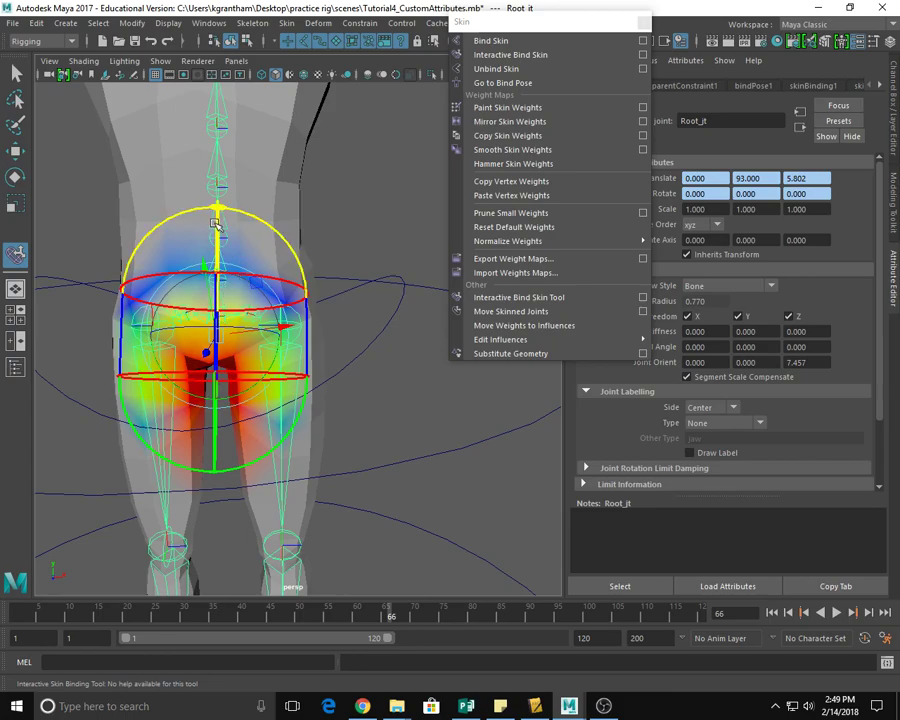
left_click_drag(533, 397, 389, 414, "alt")
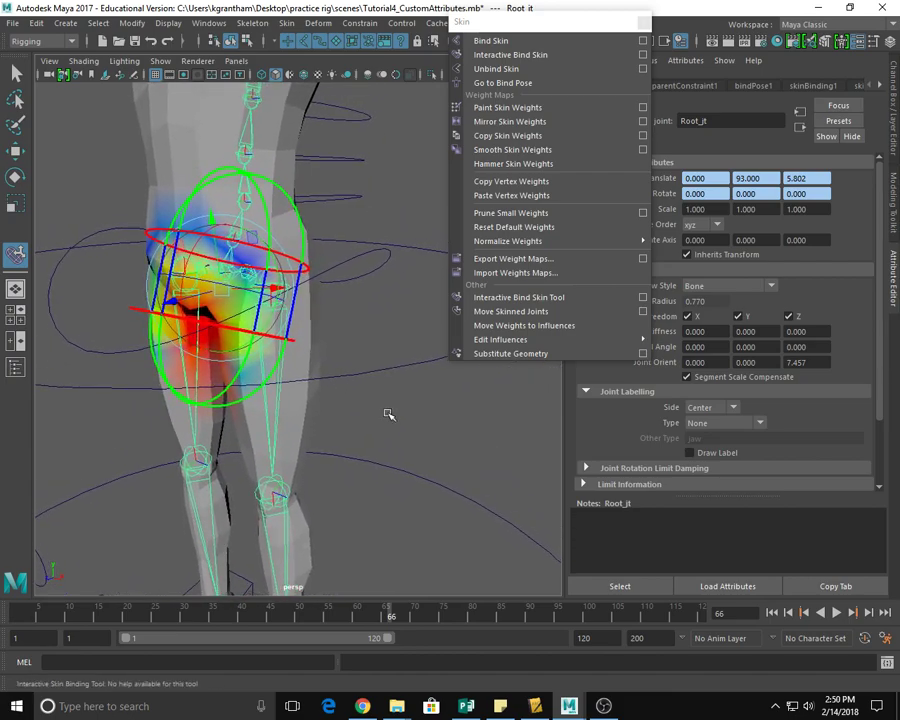
left_click(330, 416)
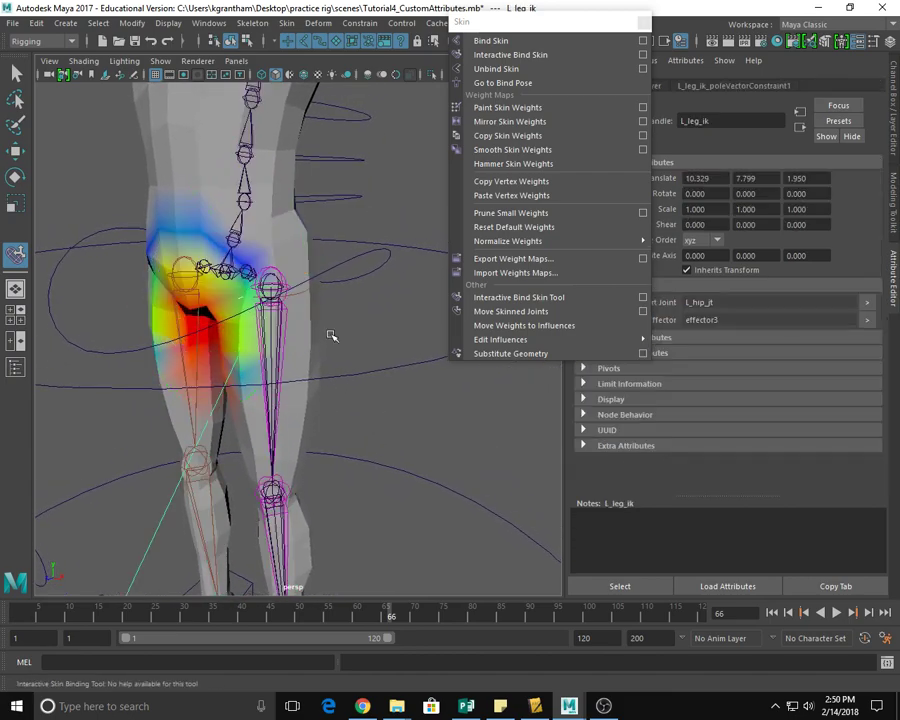
left_click(274, 268)
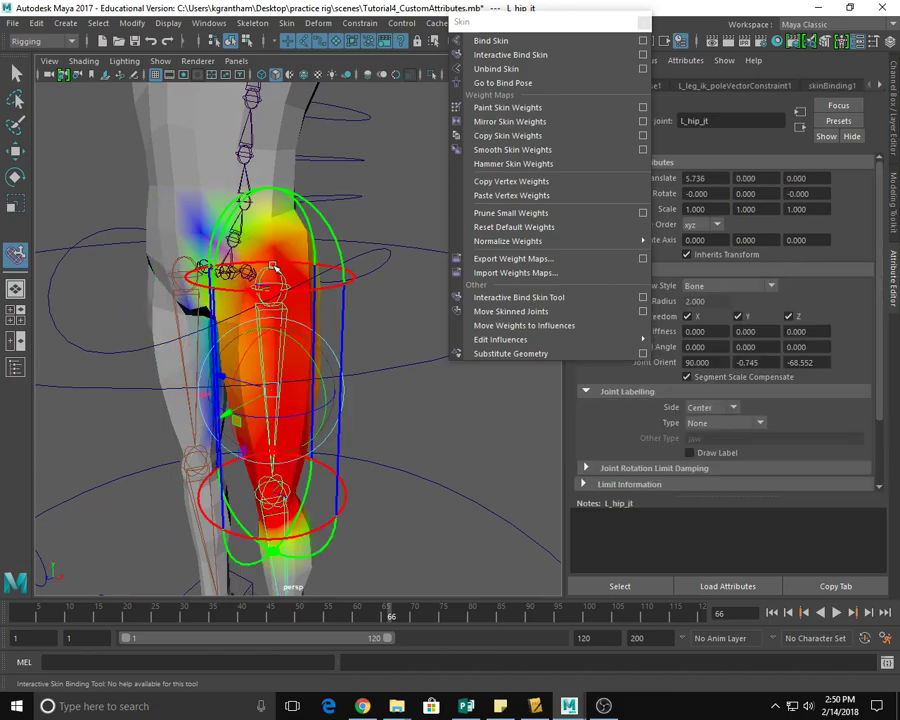
mouse_move(416, 485)
left_mouse_down("alt")
mouse_move(444, 482)
mouse_move(408, 476)
left_mouse_up("alt")
left_click_drag(321, 518, 293, 303, "alt")
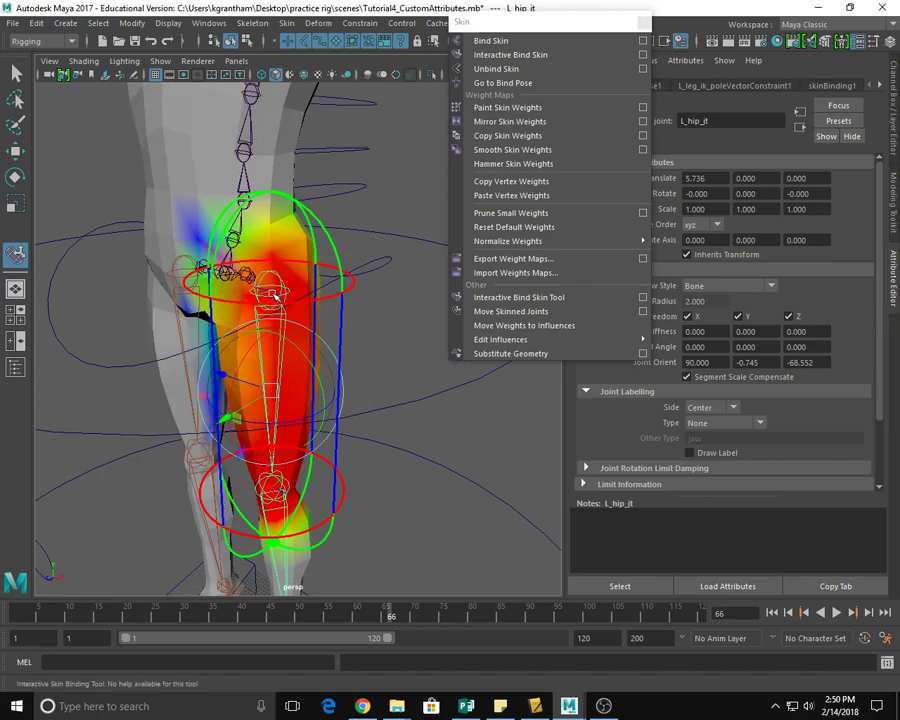
Narrow the left hip joint's influence volume around the thigh, pulling its inner side away from the right leg.
left_click_drag(345, 382, 348, 235, "alt")
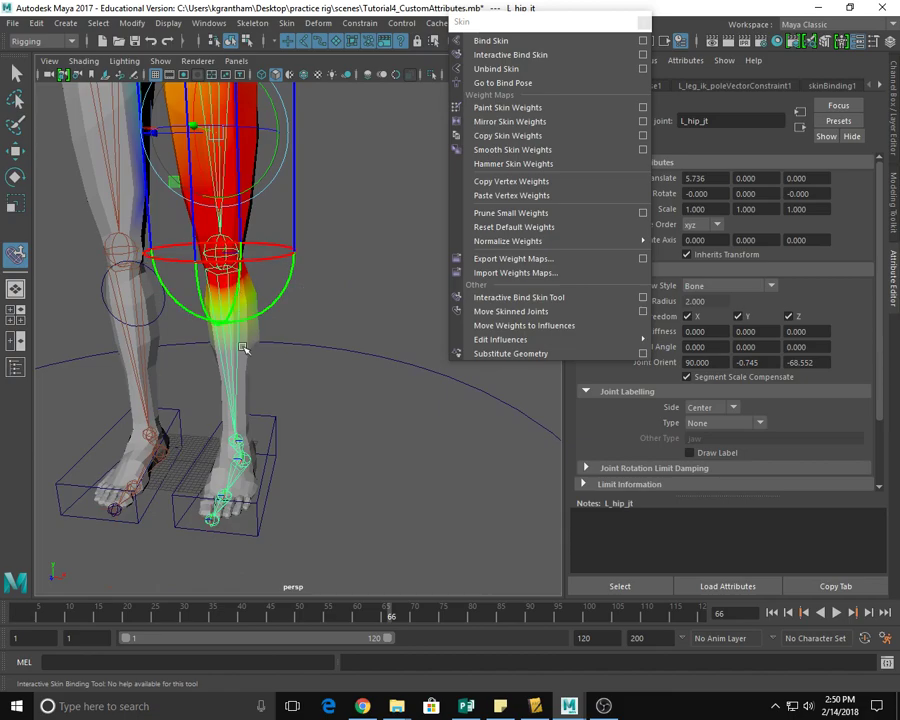
left_click_drag(222, 265, 307, 283, "alt")
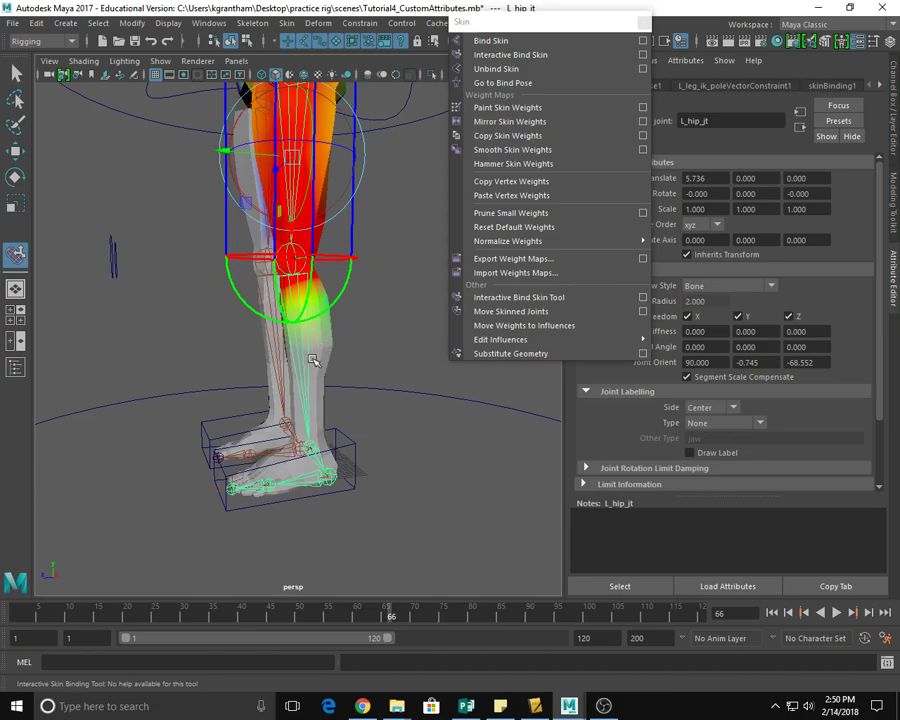
left_click_drag(340, 314, 335, 402, "alt")
left_click_drag(357, 466, 318, 446, "alt")
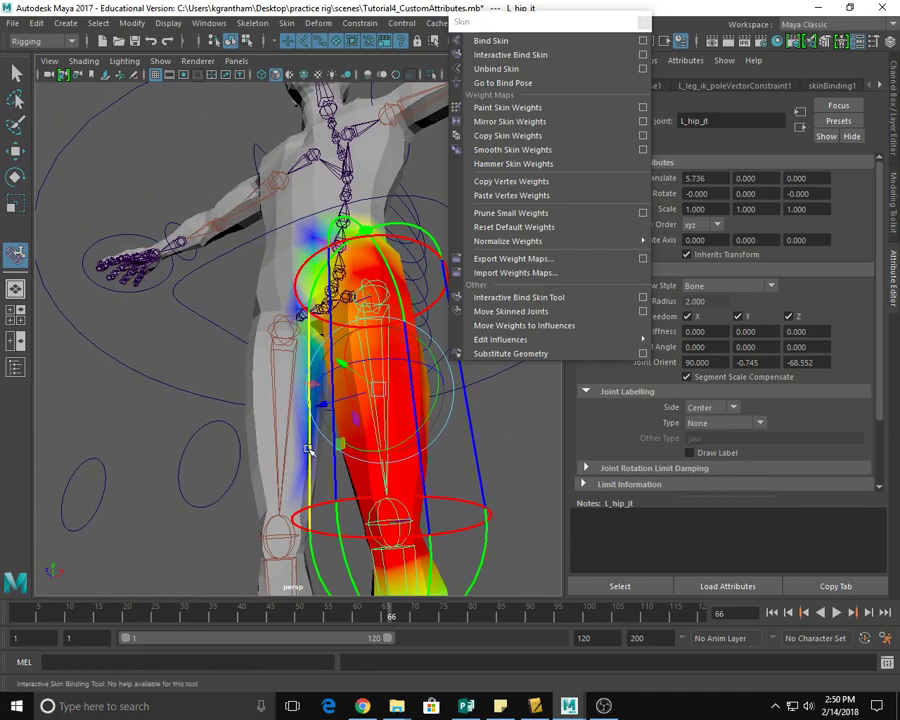
left_click_drag(442, 474, 322, 347, "alt")
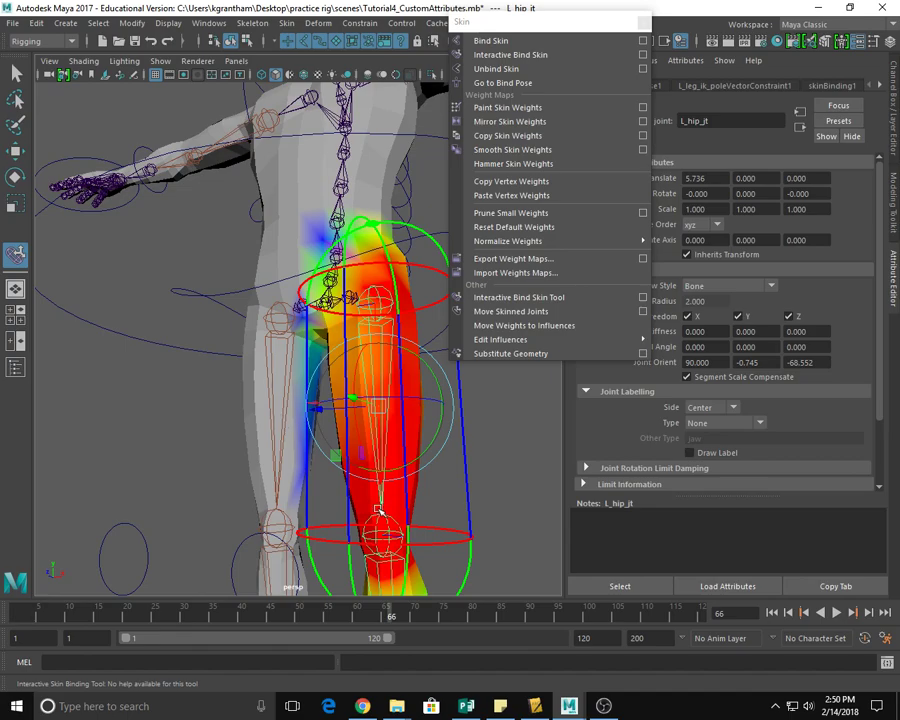
left_click_drag(318, 488, 315, 492, "alt")
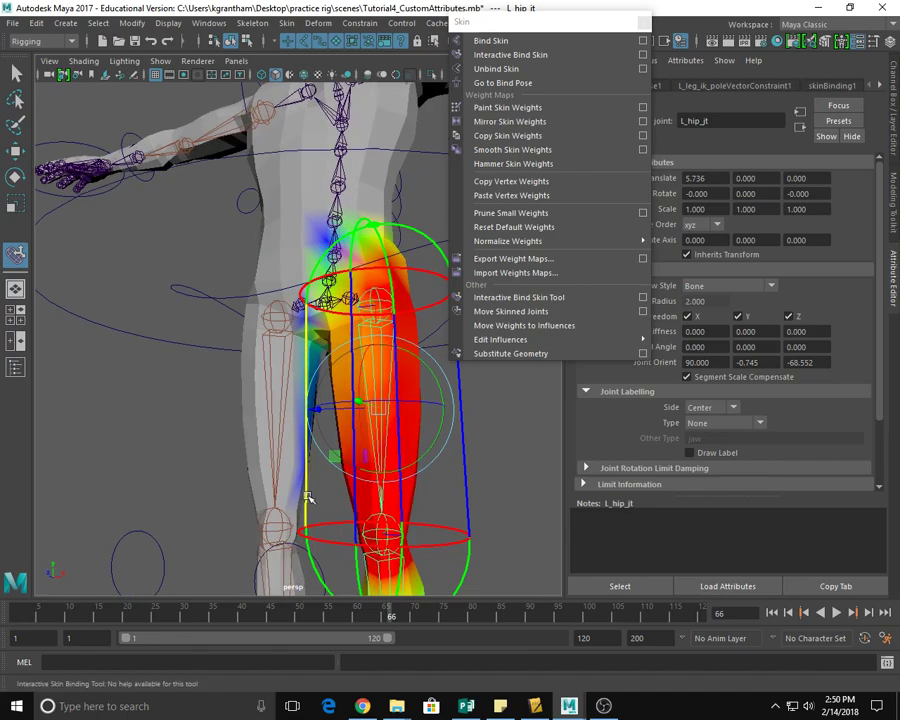
left_click_drag(308, 497, 321, 492)
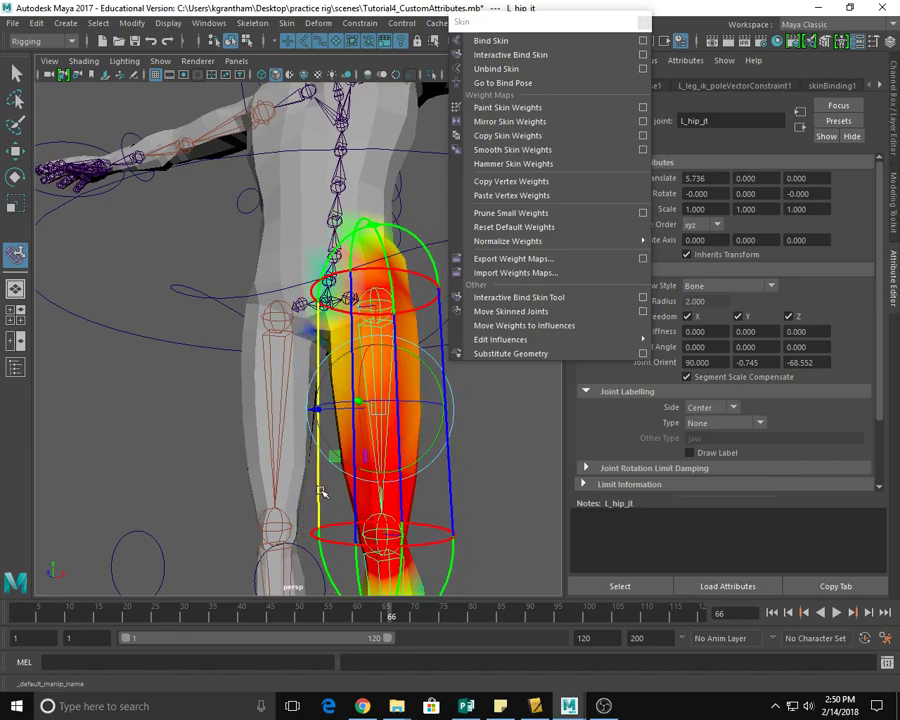
left_click_drag(433, 500, 414, 482, "alt")
left_click_drag(313, 473, 319, 467)
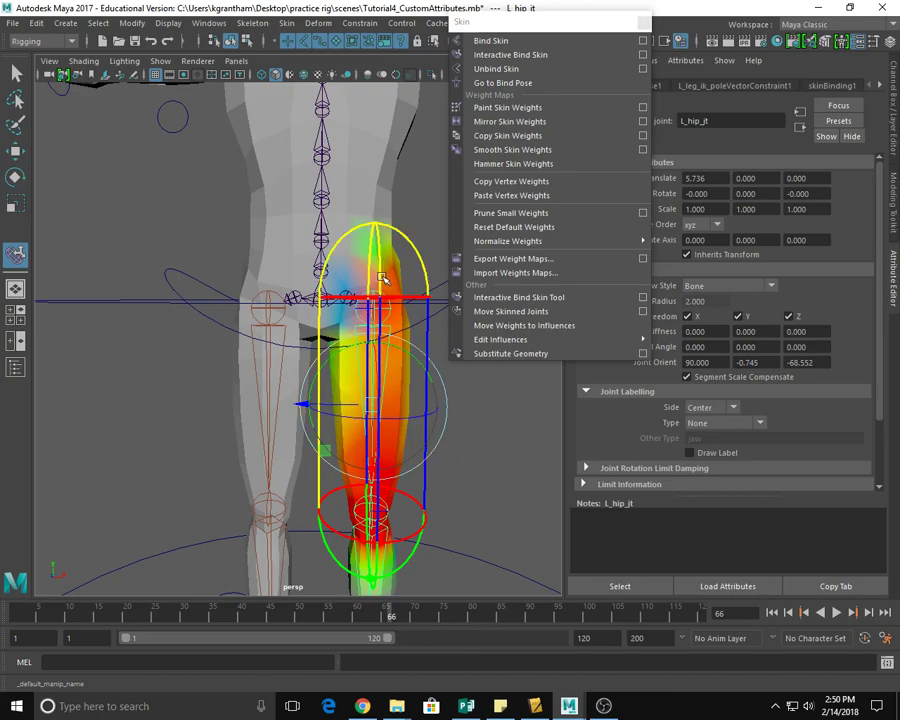
Shorten the left hip joint's influence volume, lowering its upper end toward the hip and raising its lower end to just below the knee.
left_click_drag(450, 426, 441, 467, "alt")
left_click_drag(493, 484, 455, 490, "alt")
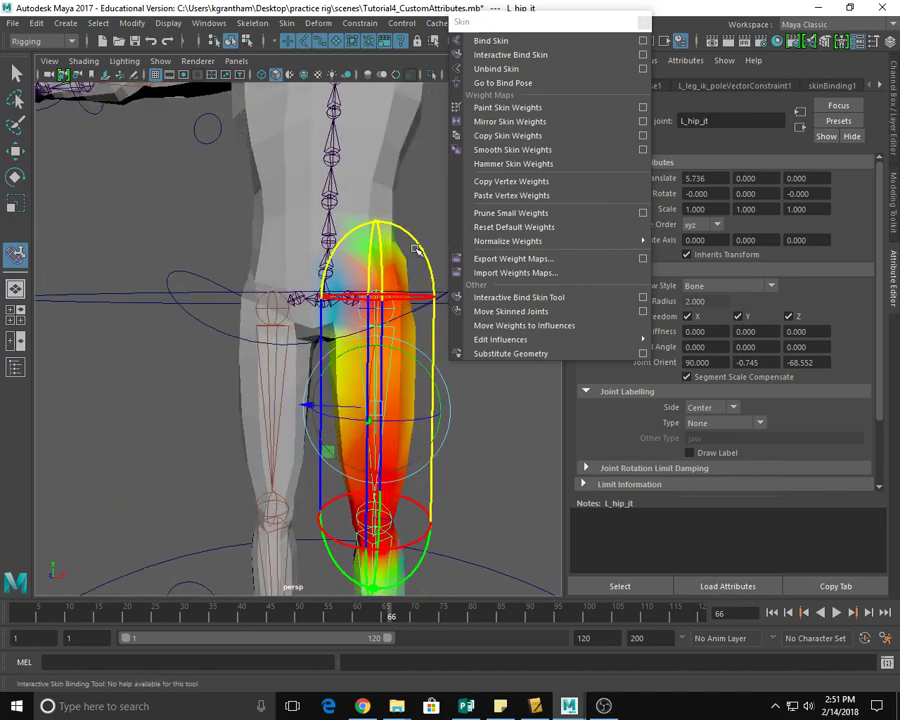
left_click_drag(373, 226, 384, 271)
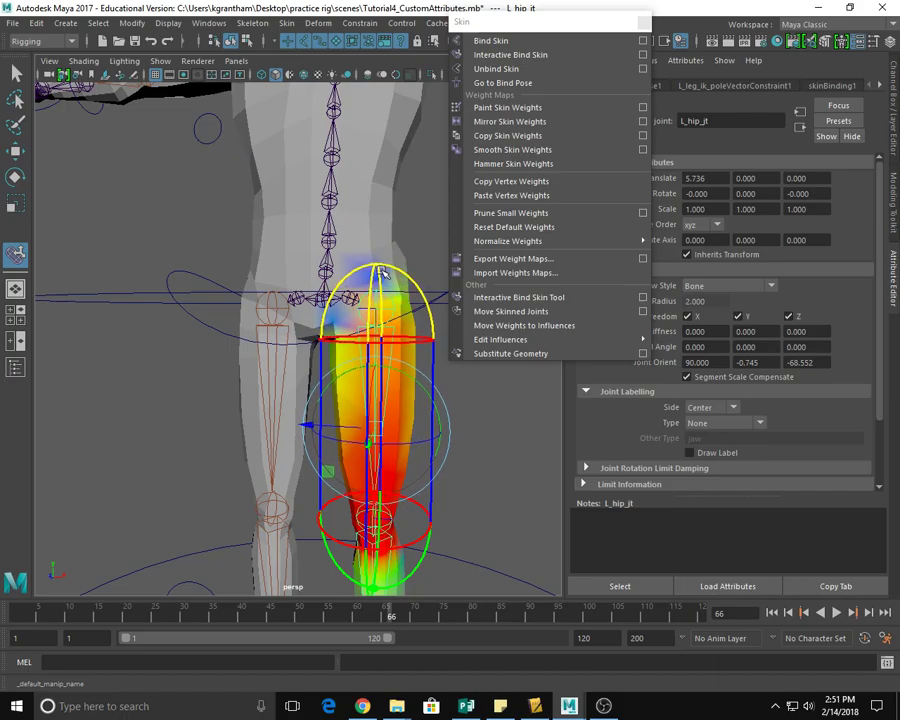
left_click_drag(395, 424, 473, 451, "alt")
middle_click_drag(473, 451, 366, 259, "alt")
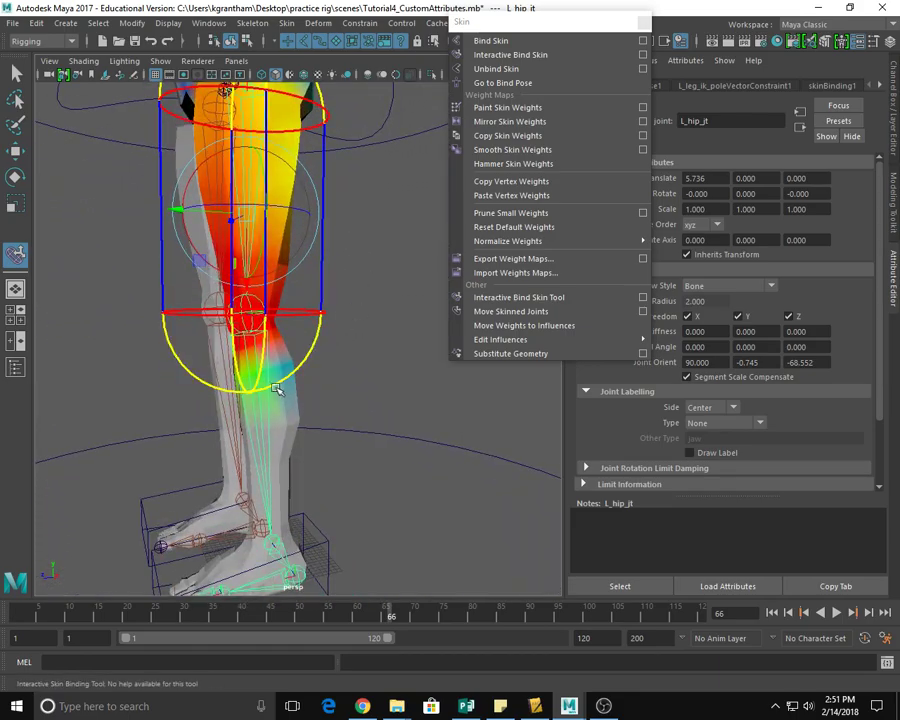
left_click_drag(253, 395, 236, 346)
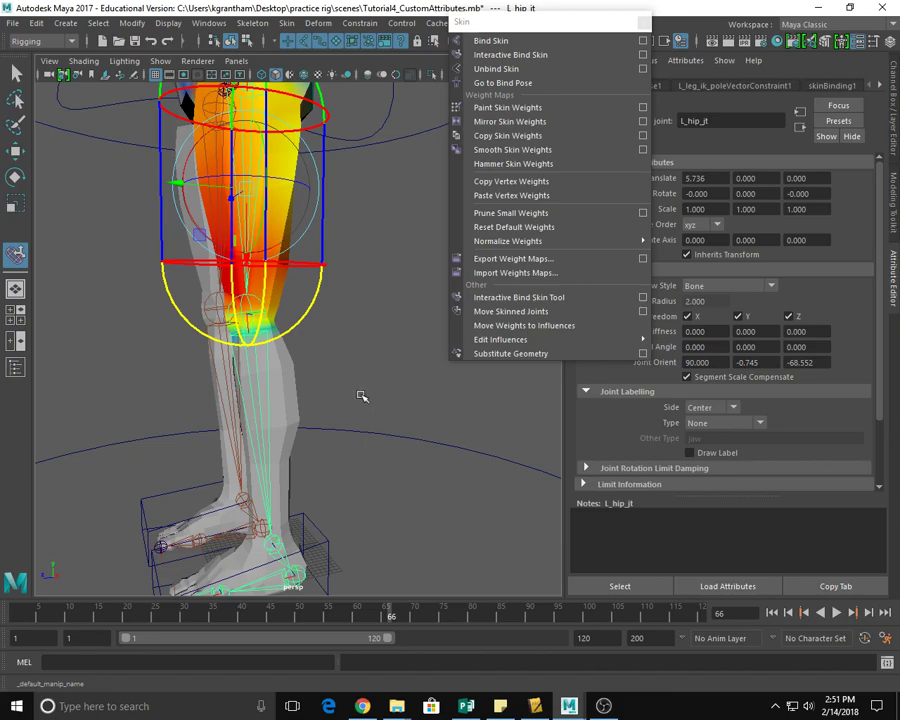
Raise the left foot control about 15.4 units in Y to bend the leg and check the knee deformation.
left_click(385, 421)
right_click_drag(402, 457, 337, 450, "alt")
left_click_drag(335, 450, 380, 507, "alt")
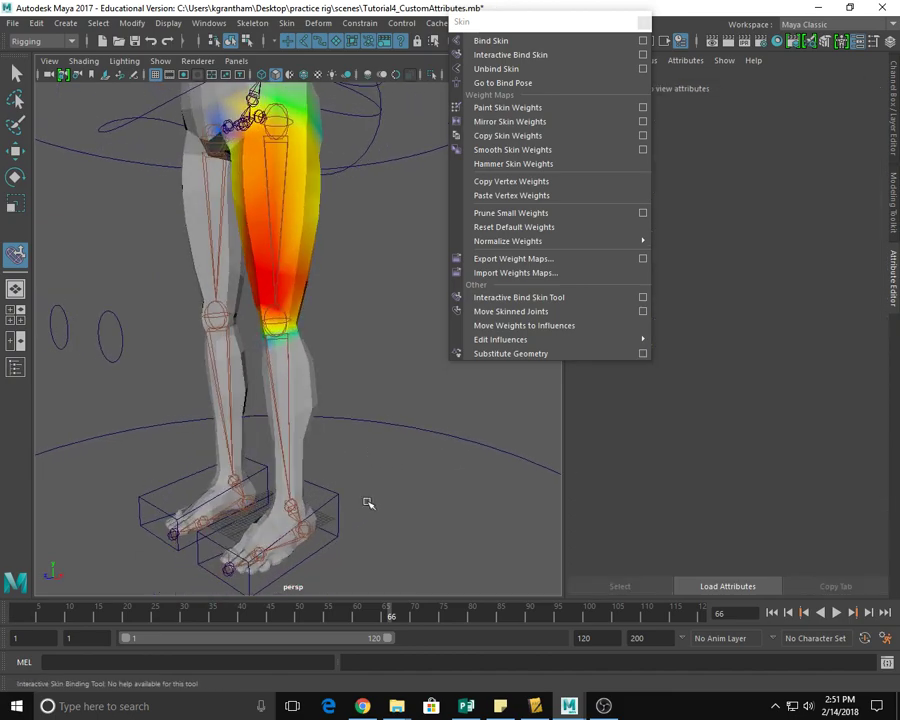
left_click(341, 495)
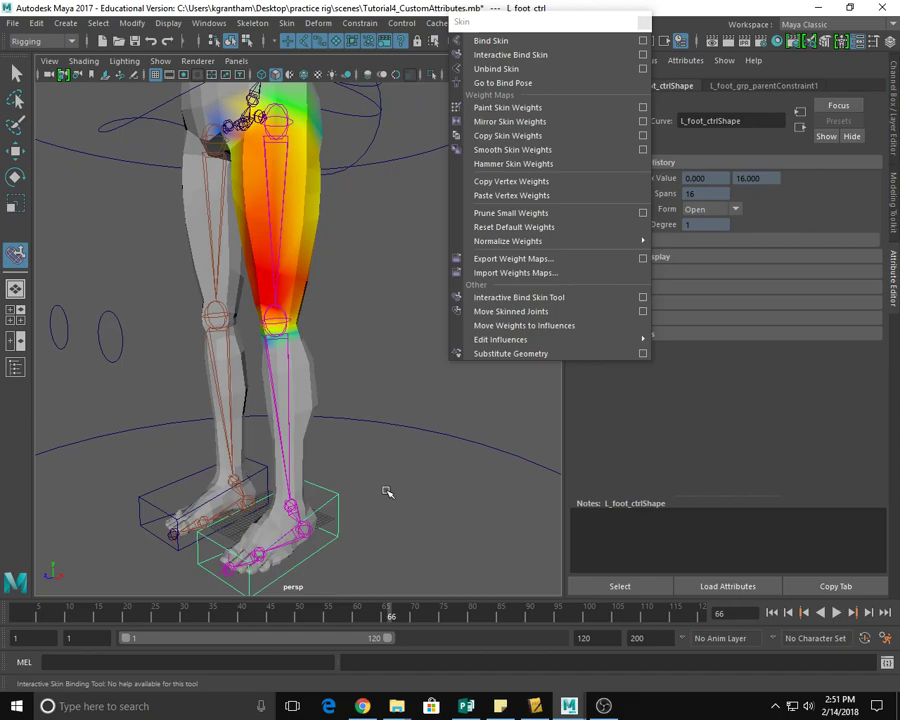
key("w")
left_click_drag(428, 530, 200, 390, "alt")
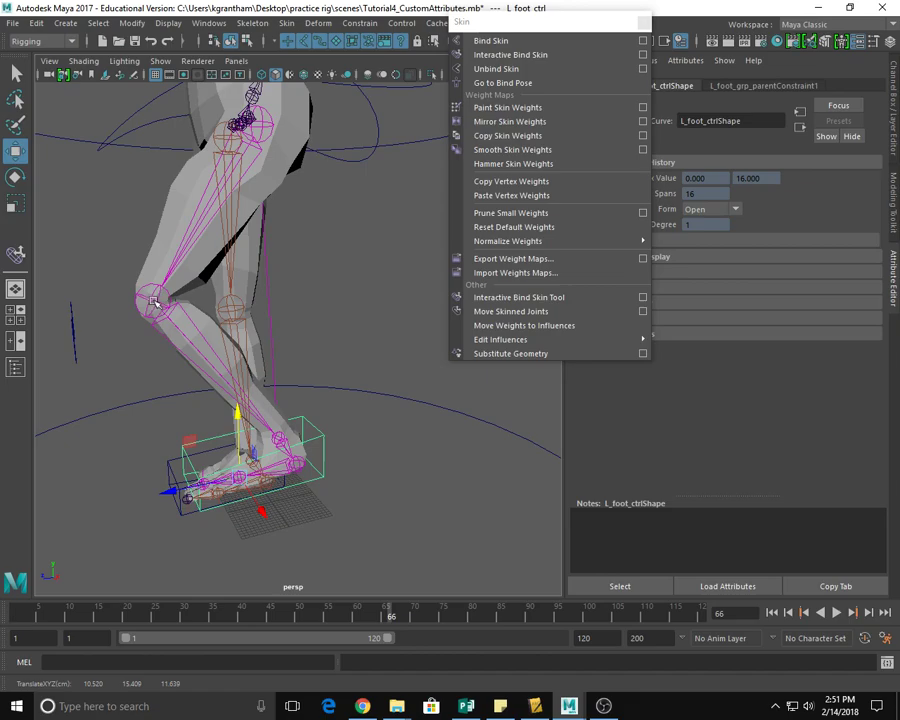
left_click_drag(357, 567, 373, 496, "alt")
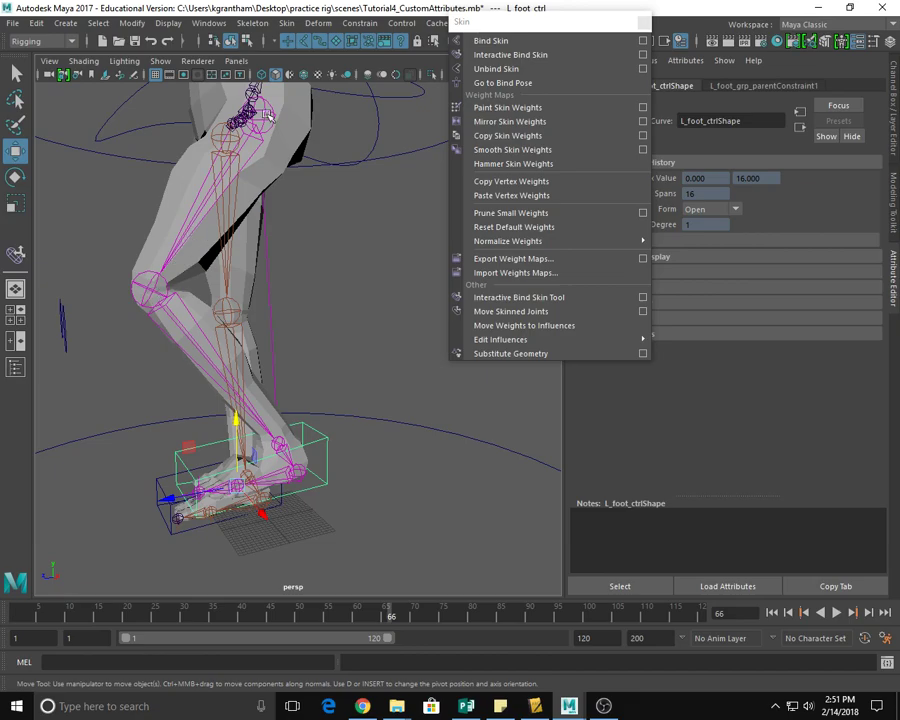
Reactivate the Interactive Bind Skin Tool and pull the upper end of the left knee joint's influence volume down toward the knee.
left_click(272, 155)
left_click(263, 148)
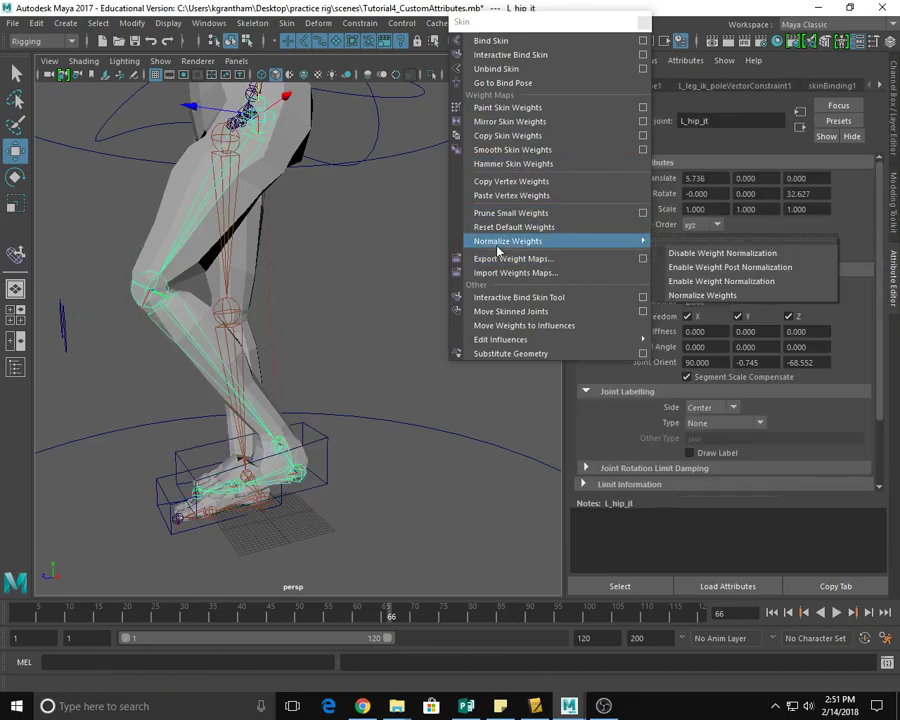
left_click(520, 297)
mouse_move(348, 349)
right_mouse_down("alt")
mouse_move(344, 342)
mouse_move(320, 352)
mouse_move(360, 363)
right_mouse_up("alt")
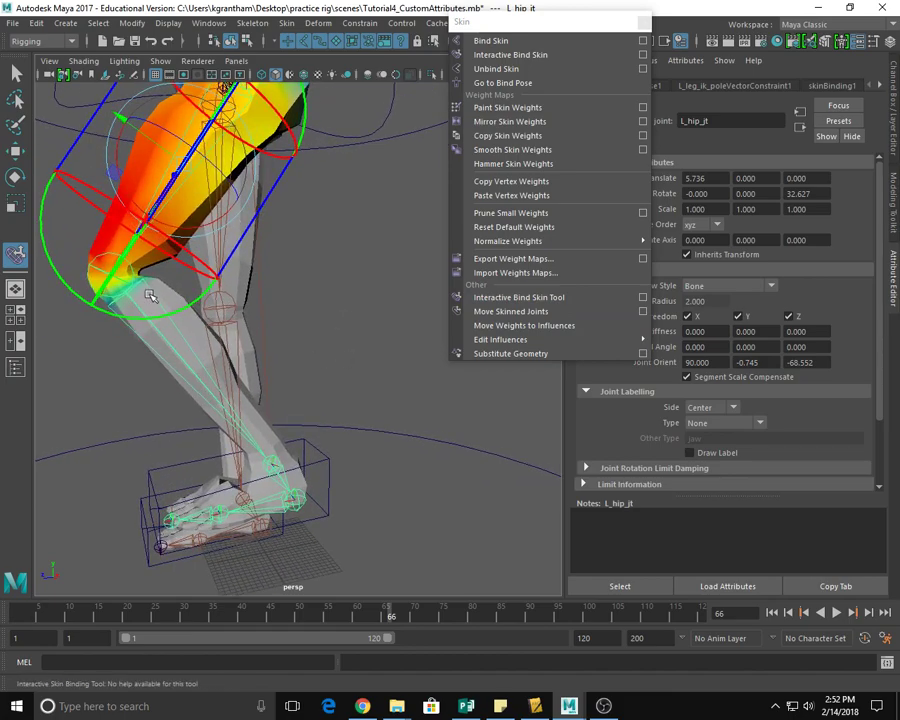
left_click(175, 352)
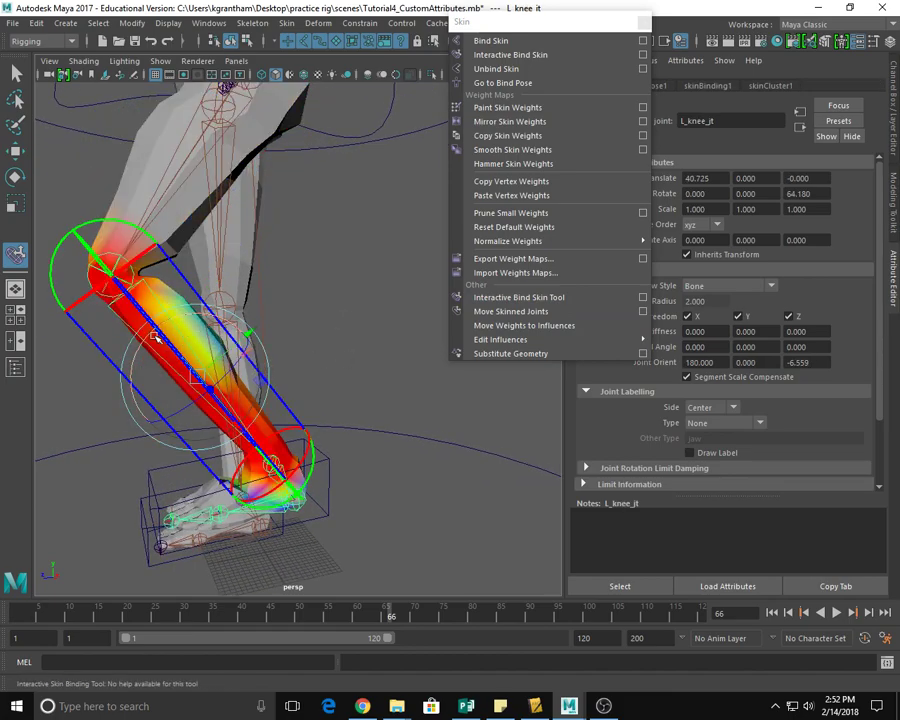
left_click_drag(70, 234, 79, 251)
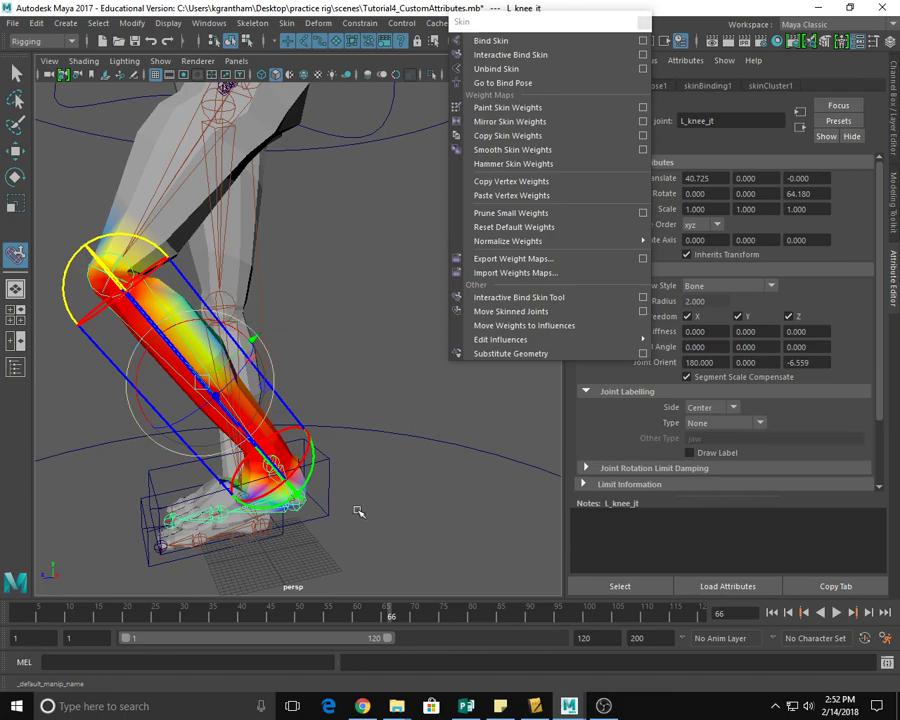
Raise the lower end of the left knee joint's influence volume to the ankle and refit the volume around the calf.
scroll(357, 513, "up", 8)
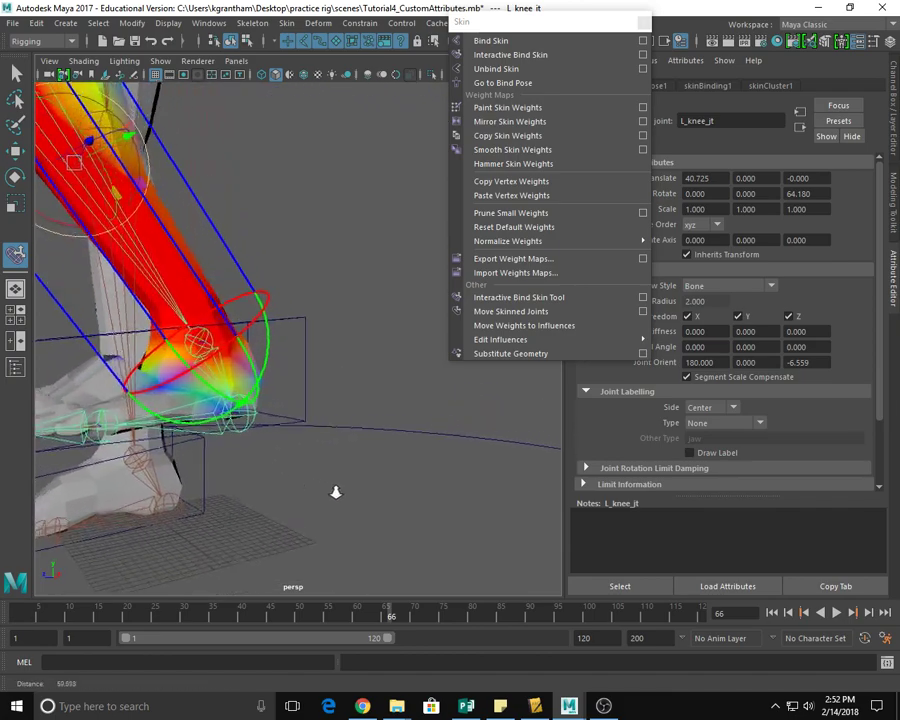
right_click_drag(334, 491, 330, 487, "alt")
left_click_drag(258, 520, 285, 476, "alt")
left_click_drag(287, 387, 238, 333)
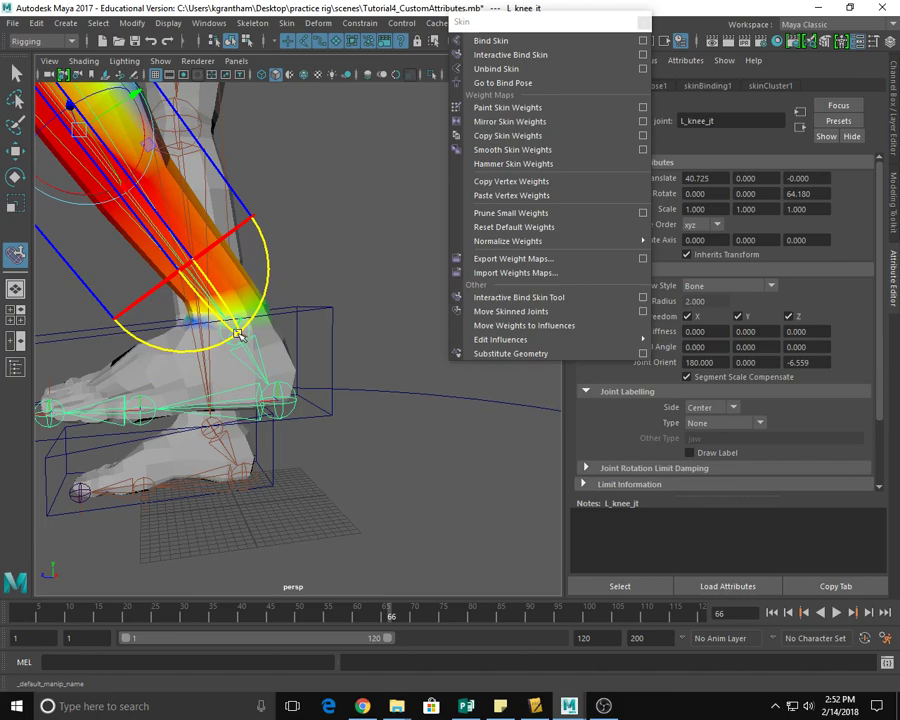
left_click_drag(326, 379, 295, 400, "alt")
left_click_drag(243, 239, 334, 418)
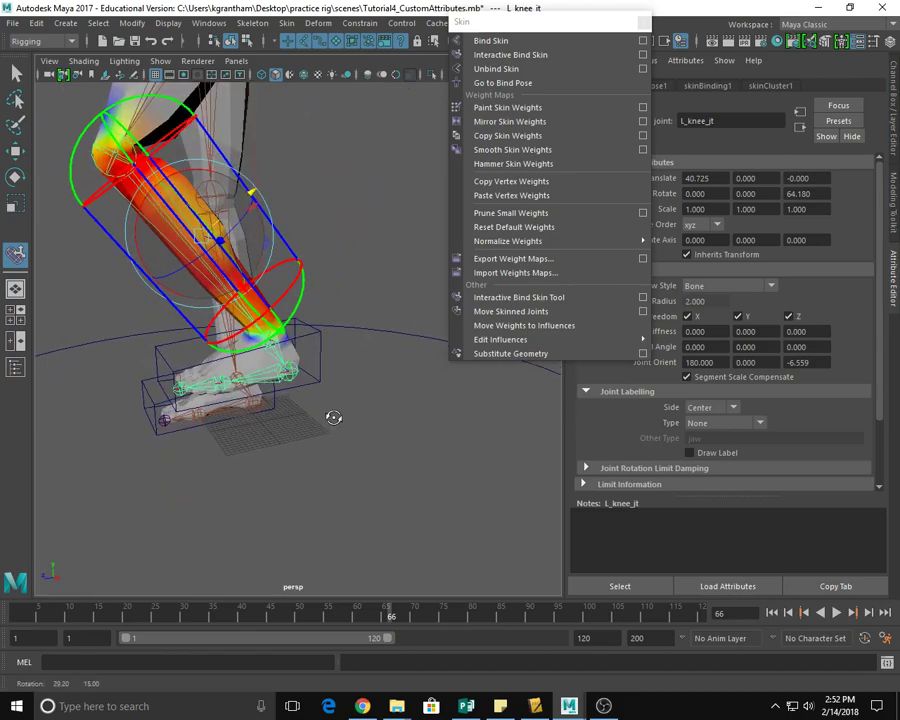
Set the left foot control's Translate Y to 0.
left_click(320, 368)
left_click(893, 131)
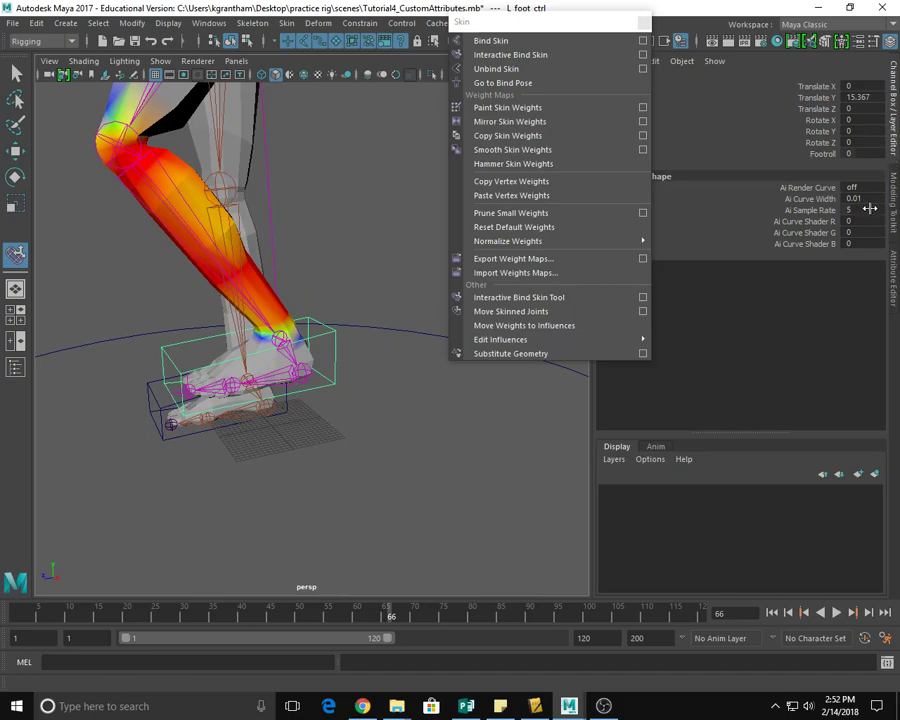
double_click(858, 97)
type("0")
key("Return")
Raise the right foot control about 18.45 units in Y and examine how the unadjusted right knee bends.
left_click_drag(301, 492, 369, 543, "alt")
left_click(183, 476)
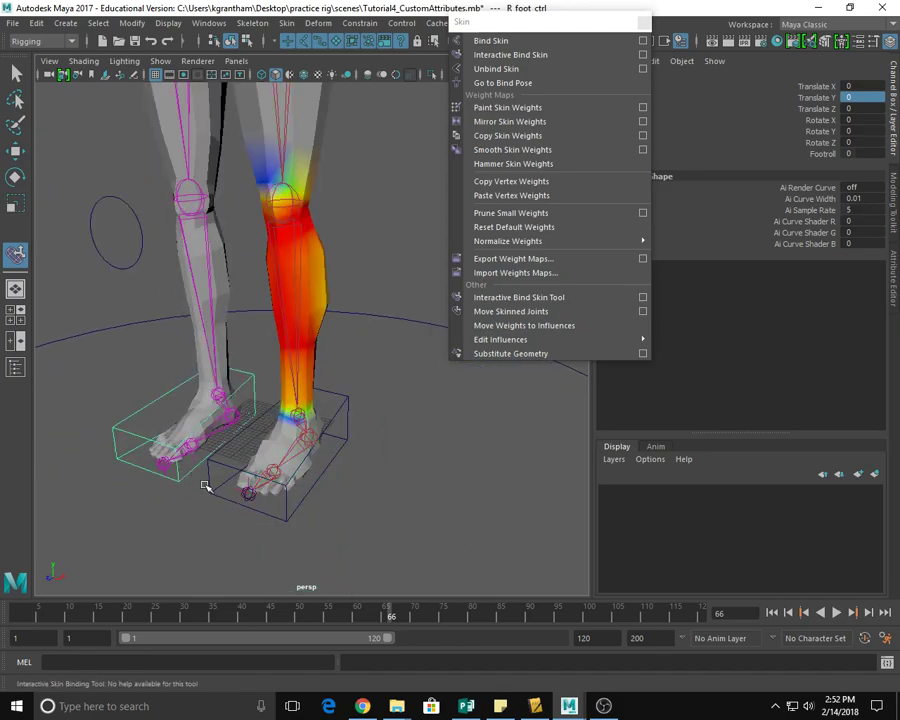
key("w")
left_click_drag(183, 380, 144, 296)
left_click_drag(208, 401, 208, 320, "alt")
left_click_drag(130, 353, 378, 371, "alt")
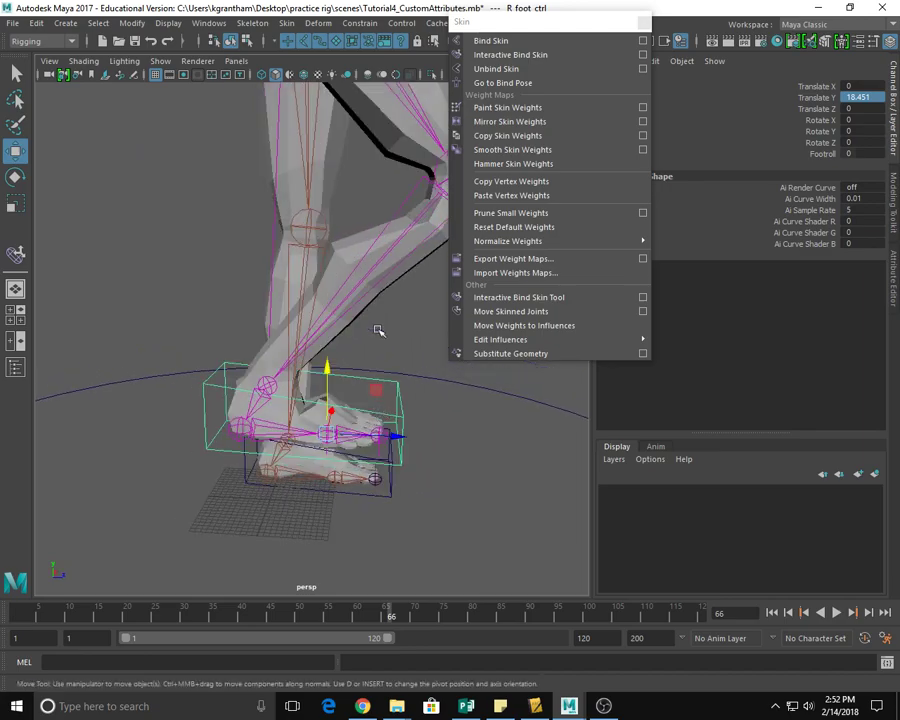
left_click_drag(434, 430, 216, 286, "alt")
left_click_drag(388, 396, 268, 423, "alt")
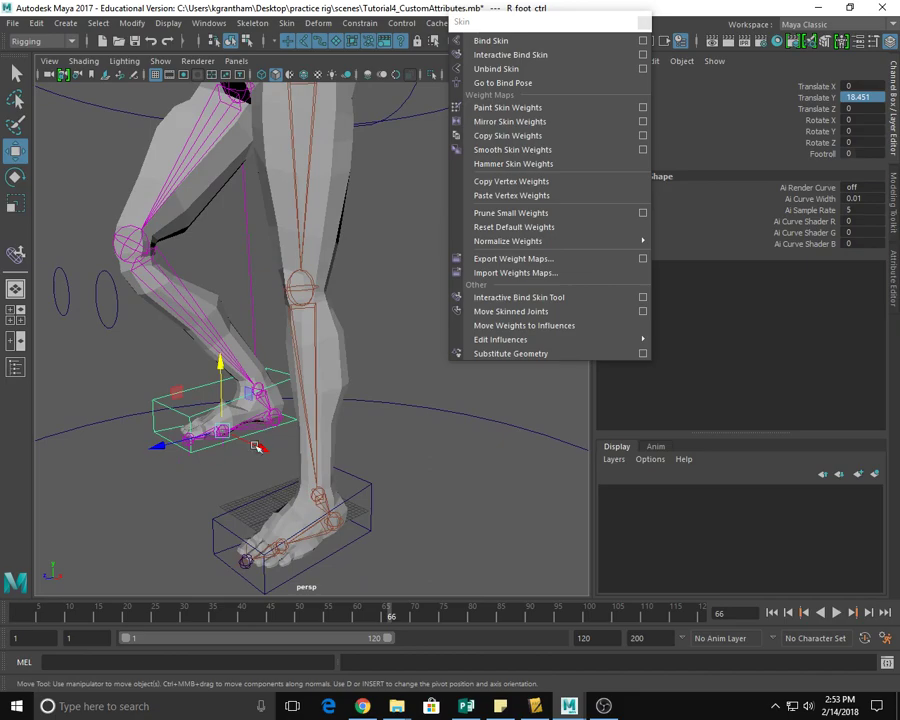
Select the left knee joint and display its influence volume with the Interactive Bind Skin Tool.
left_click(346, 372)
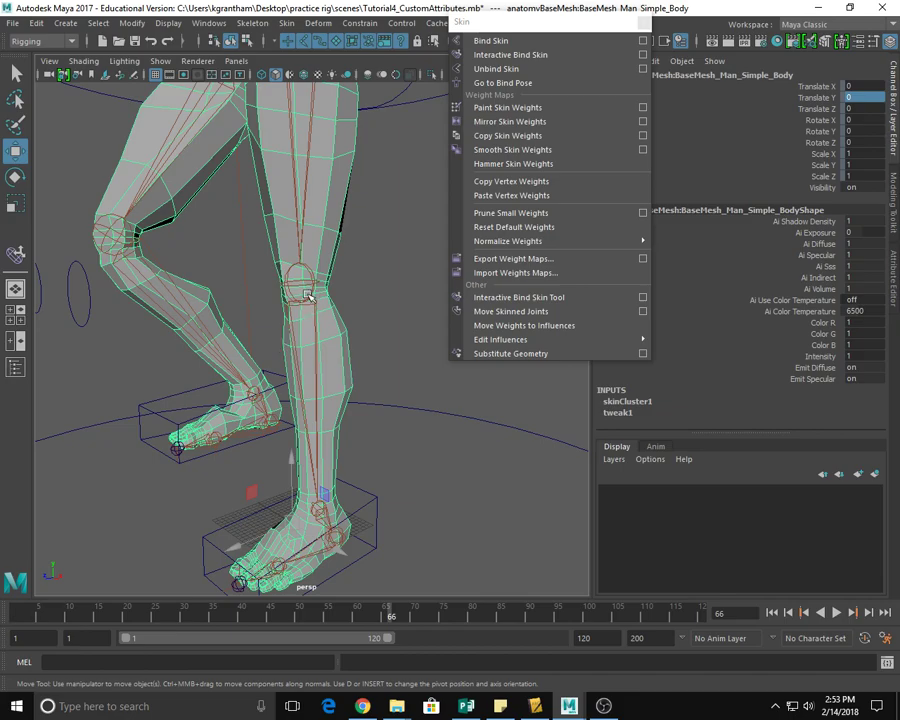
left_click(318, 321)
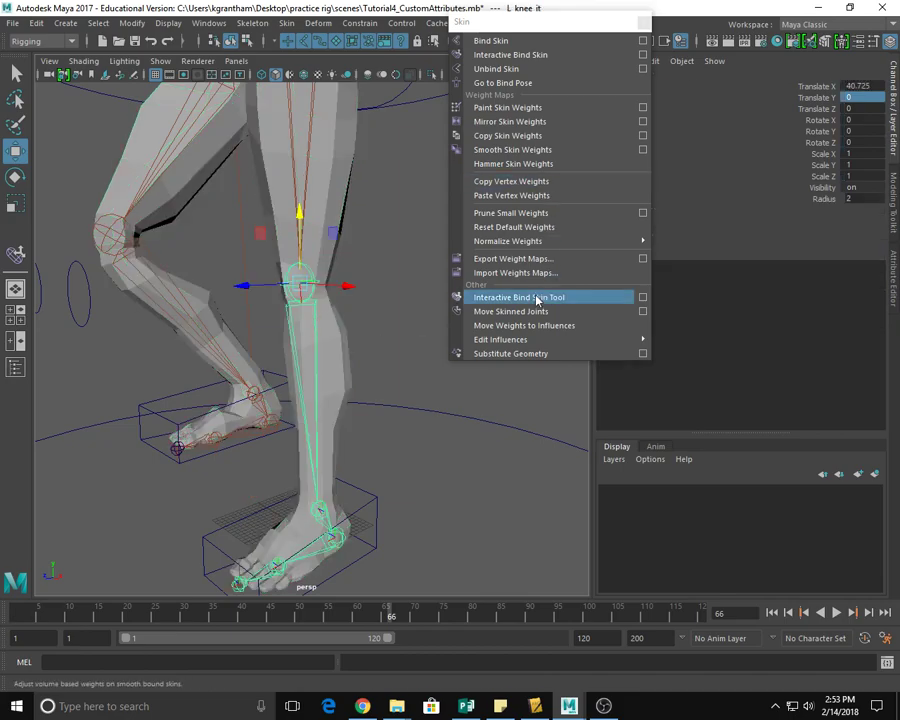
left_click(520, 298)
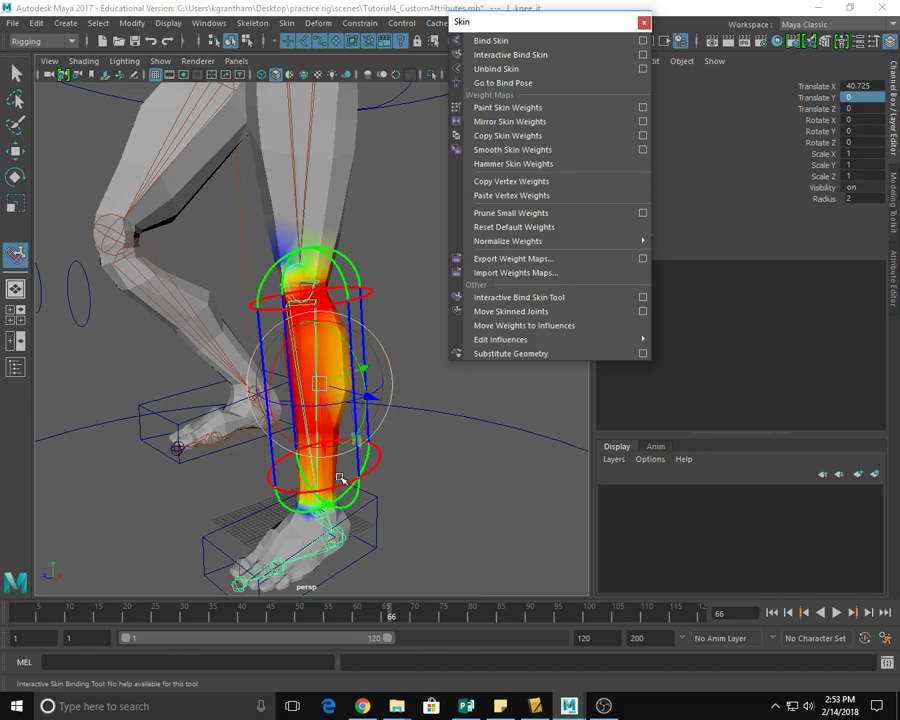
left_click(333, 185)
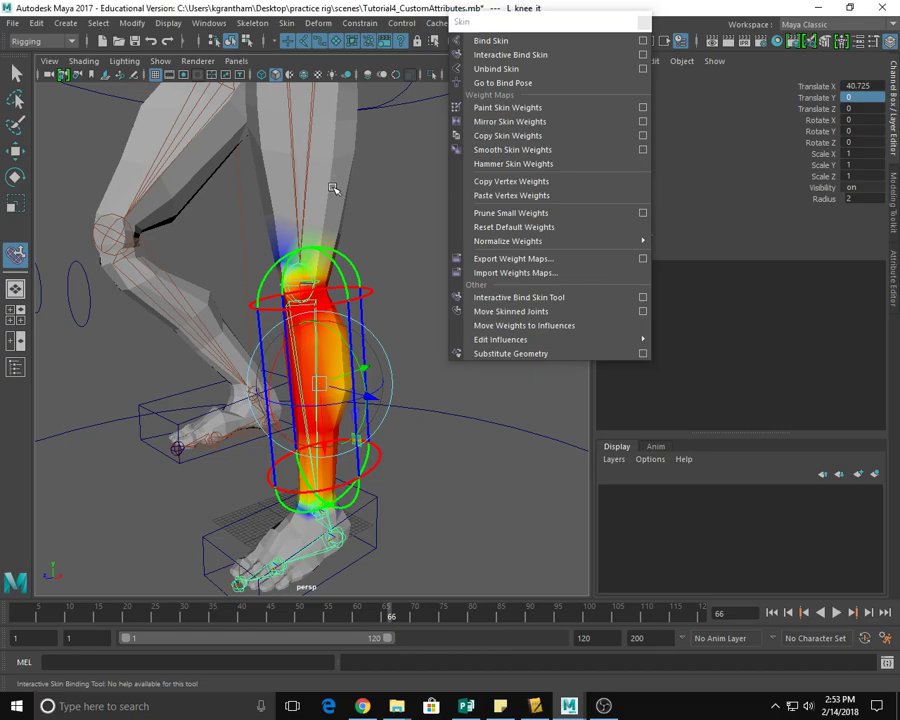
Try to mirror the body mesh's skin weights across YZ from positive to negative, using closest point on surface and closest joint.
left_click(328, 264)
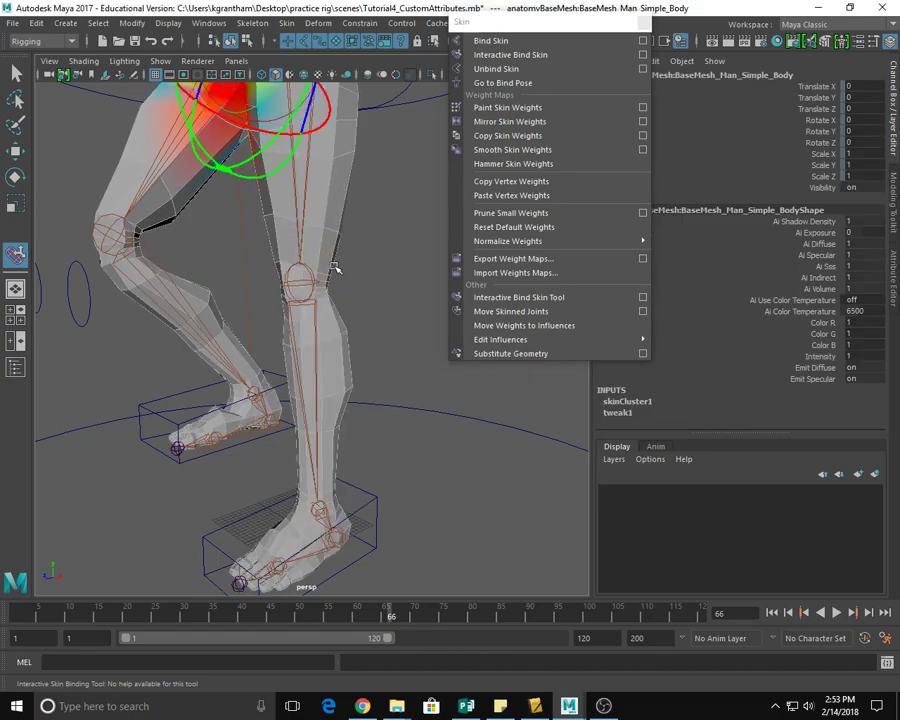
left_click(343, 207)
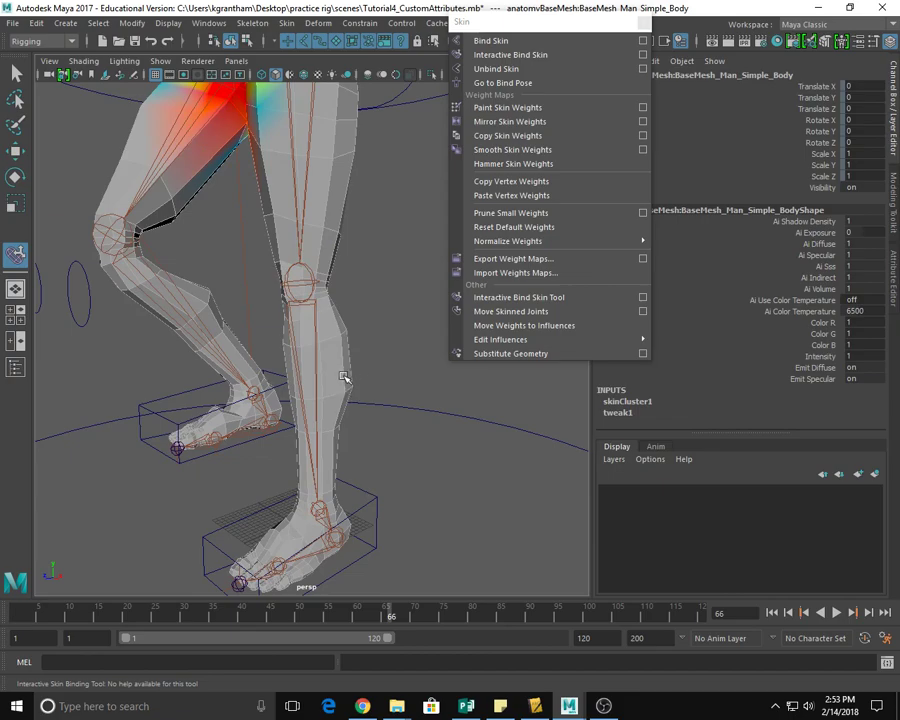
left_click(399, 285)
left_click(335, 249)
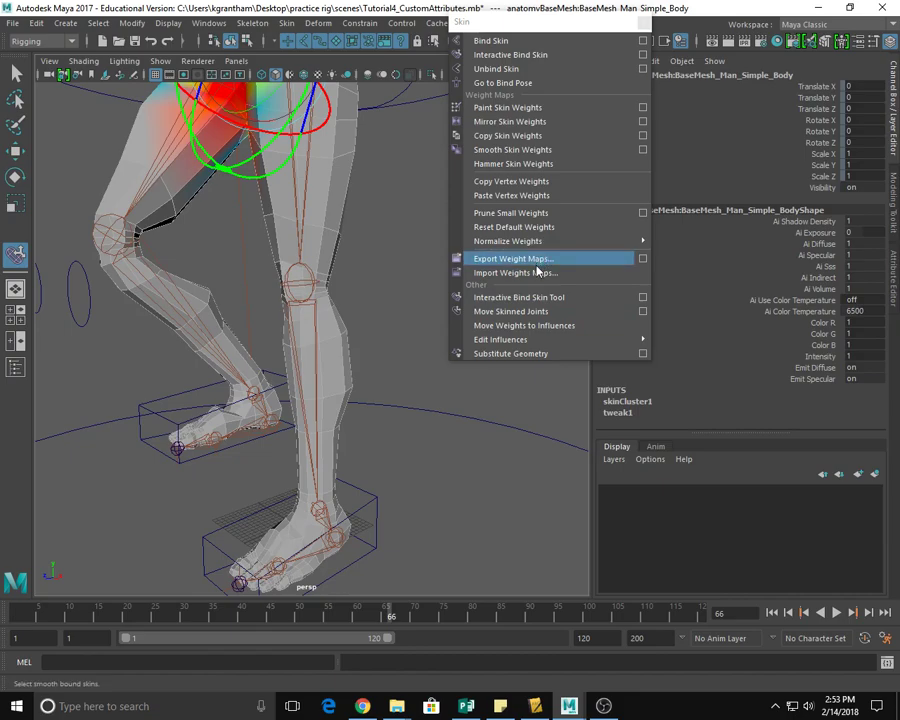
left_click(643, 121)
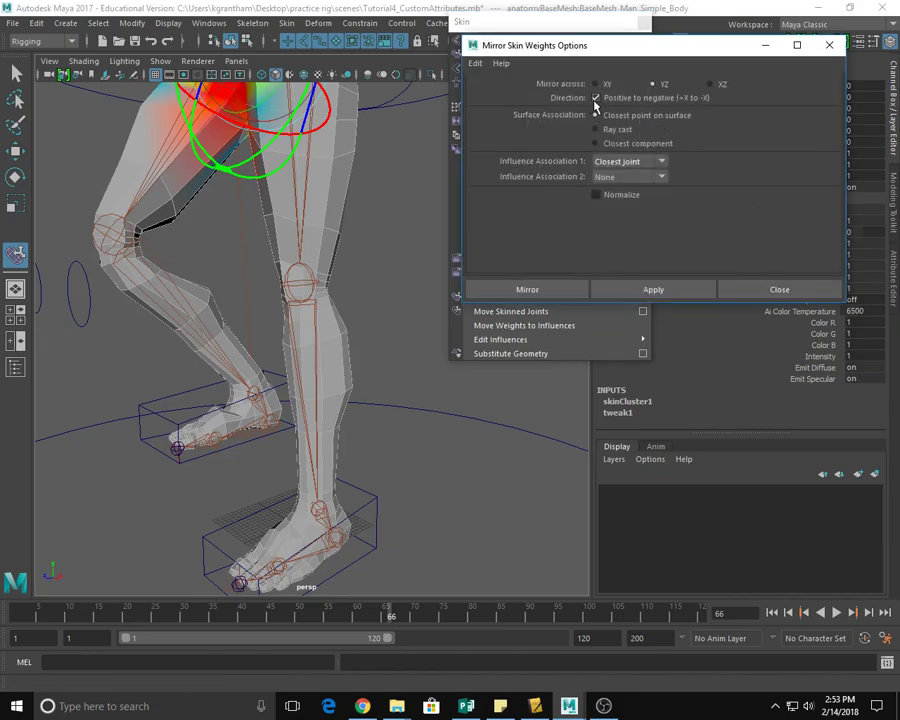
left_click_drag(155, 544, 217, 518, "alt")
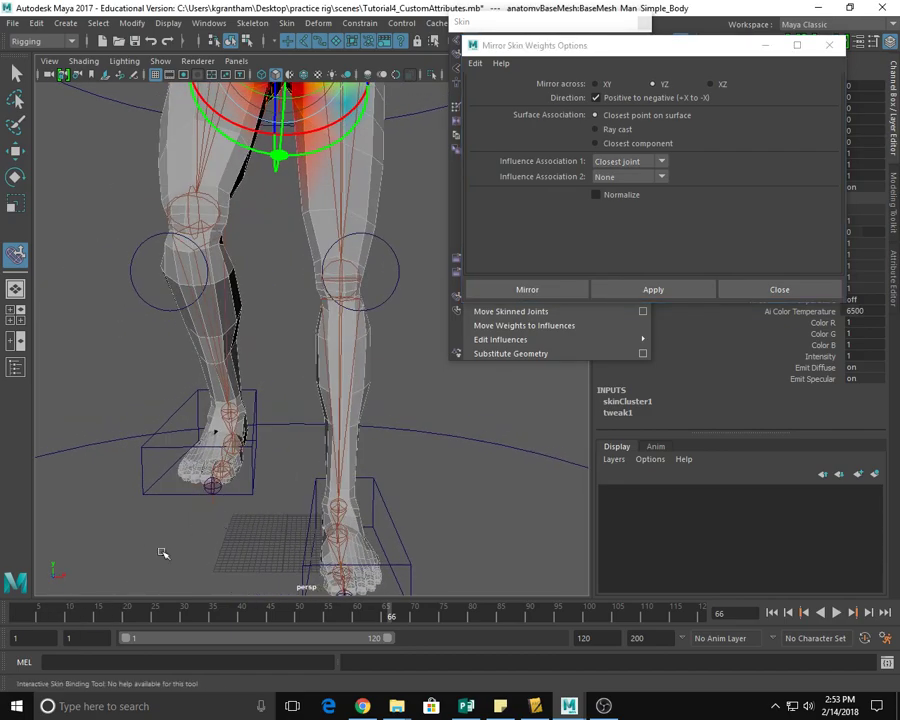
left_click_drag(323, 451, 394, 479, "alt")
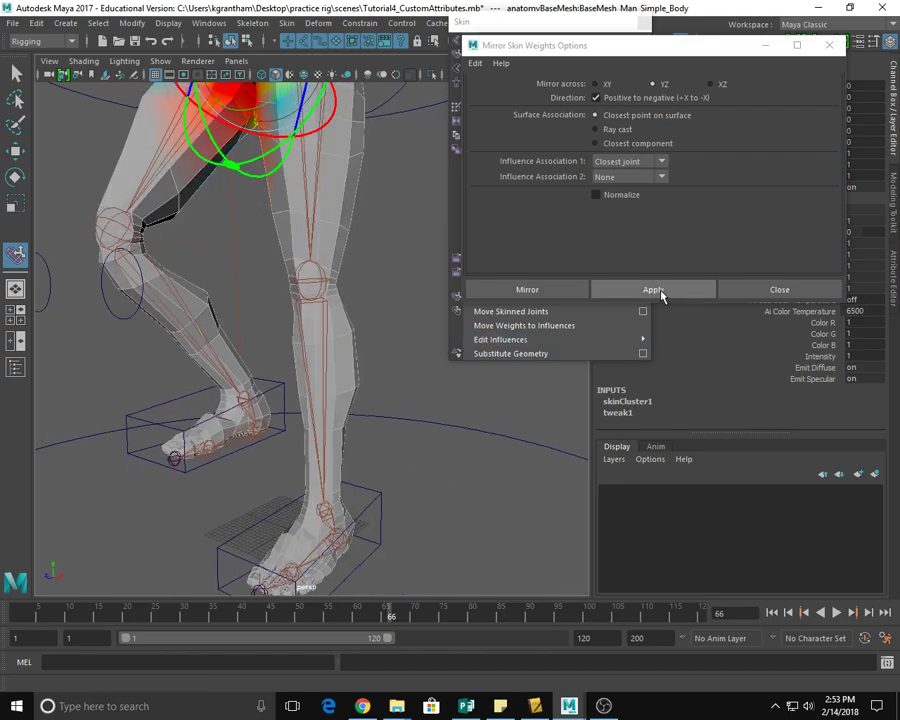
left_click(660, 291)
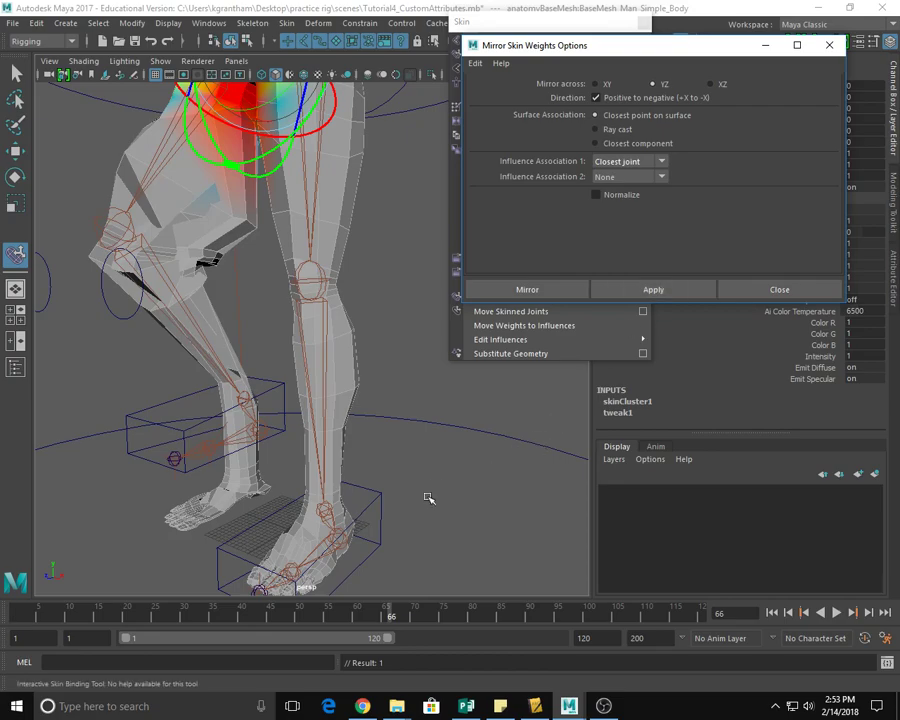
left_click_drag(438, 425, 432, 383, "alt")
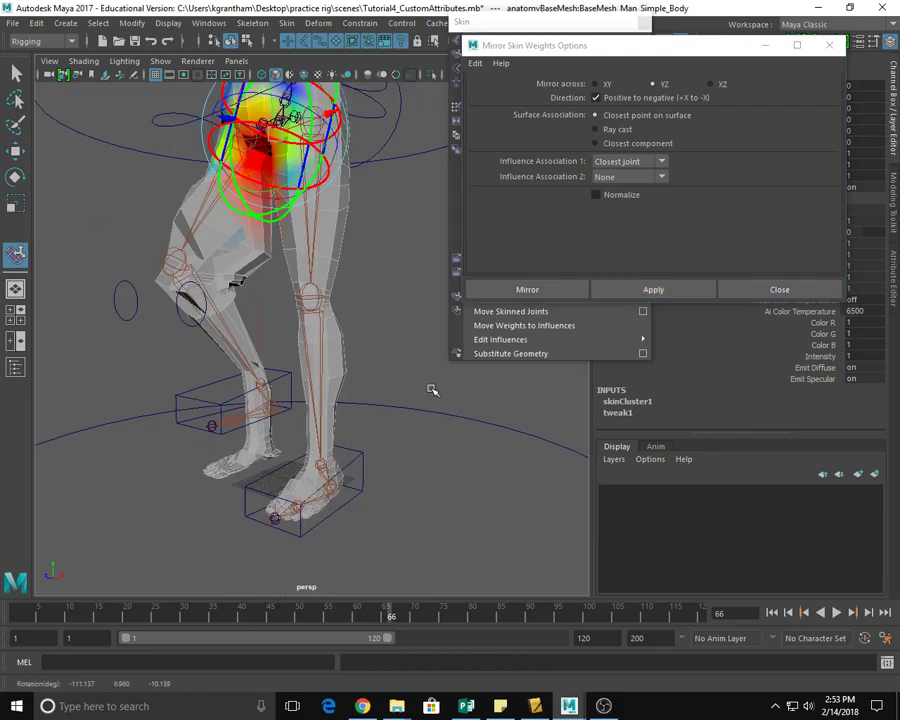
key("ctrl+z")
Display the left knee joint's influence, compare both legs, and dismiss the Mirror Skin Weights options with the body mesh selected.
left_click_drag(423, 478, 441, 415, "alt")
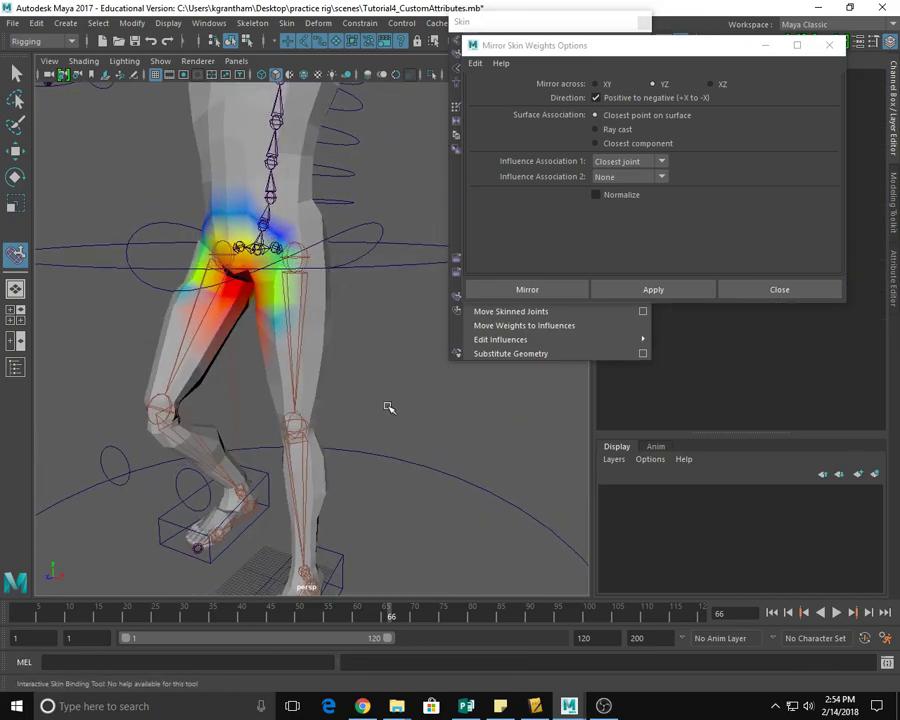
left_click_drag(428, 490, 404, 450, "alt")
left_click(324, 430)
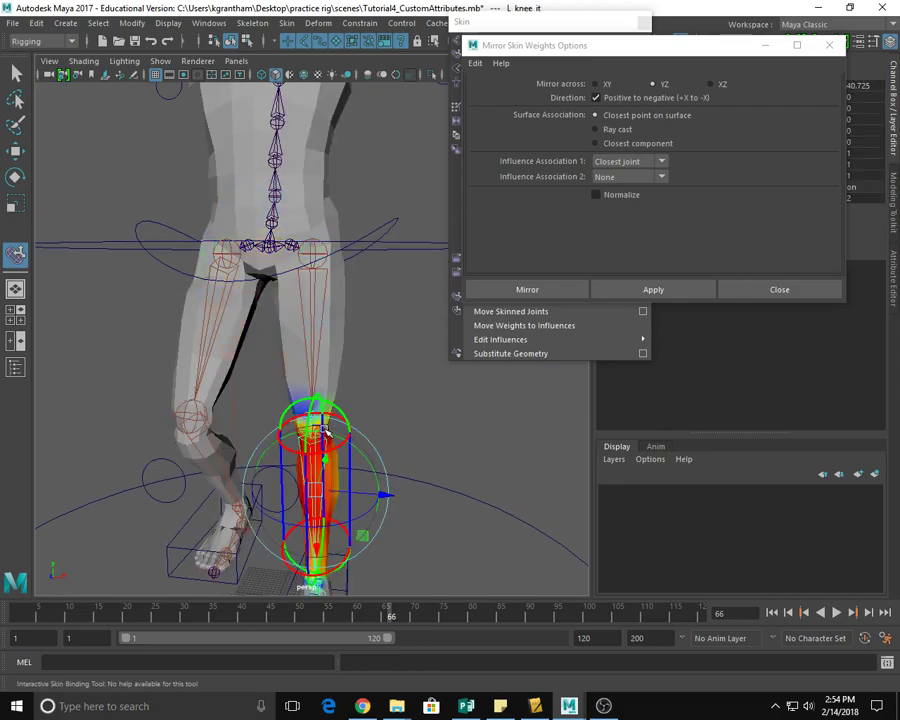
left_click_drag(490, 446, 423, 430, "alt")
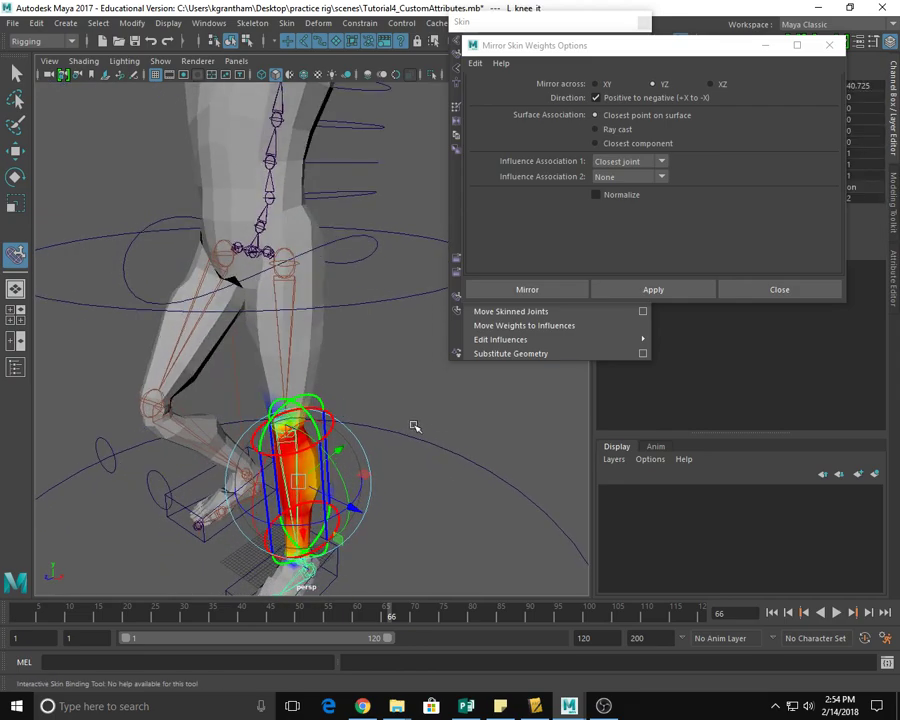
left_click(431, 418)
left_click_drag(242, 453, 187, 378, "alt")
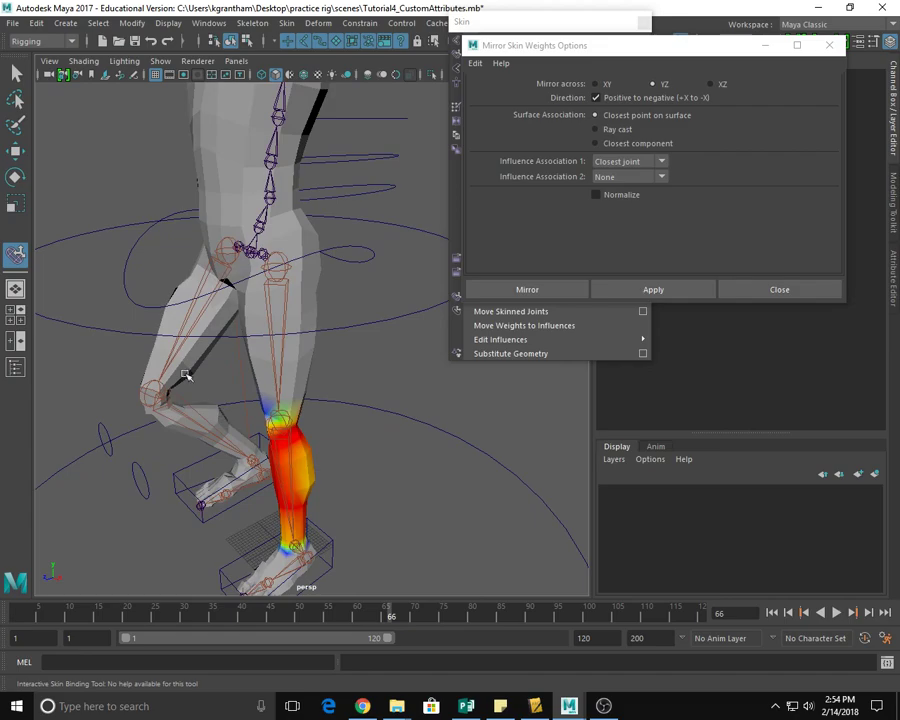
left_click_drag(367, 539, 341, 321, "alt")
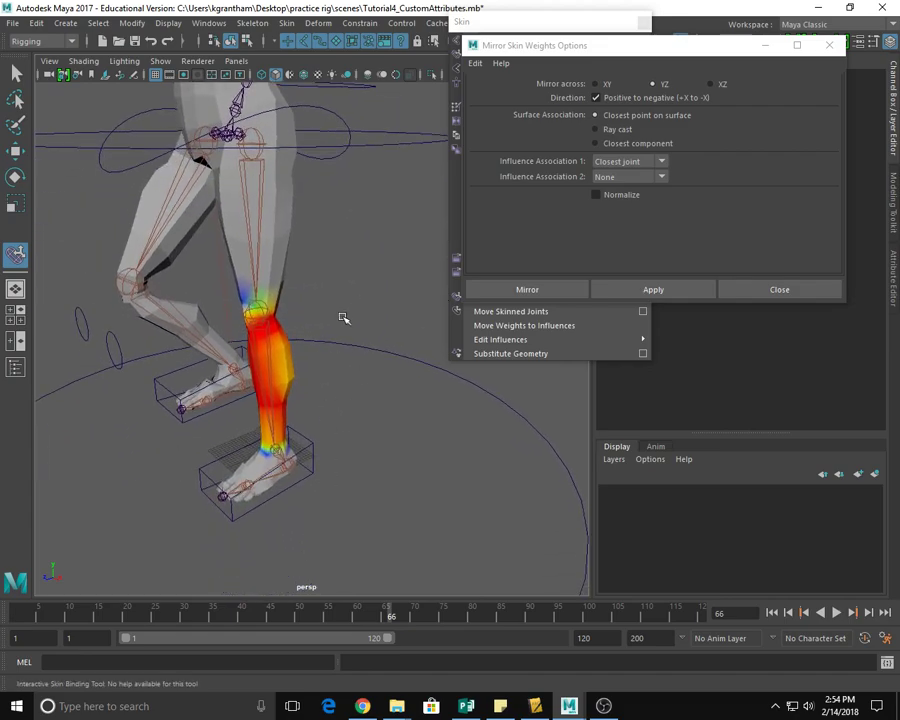
left_click(265, 355)
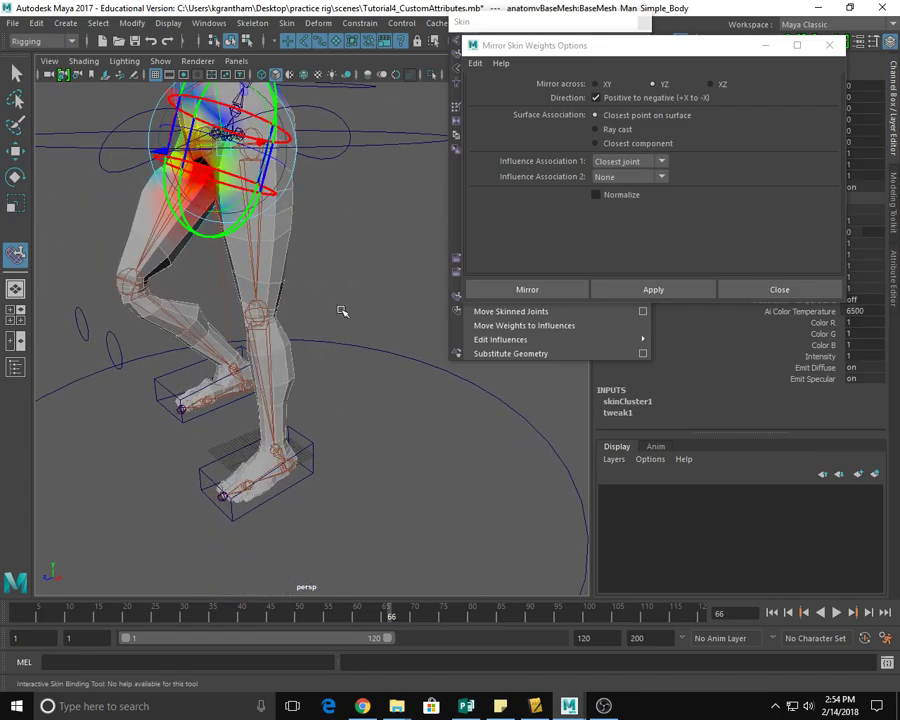
left_click(829, 45)
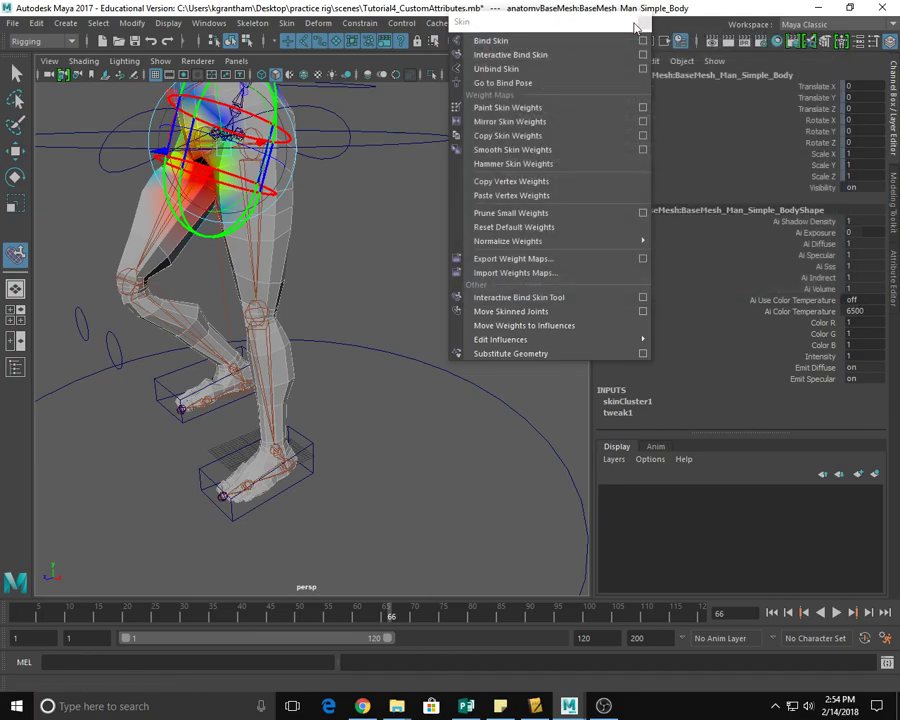
Display the right hip joint's influence and retry mirroring the body mesh's skin weights while the right foot is still raised.
left_click_drag(346, 283, 370, 388, "alt")
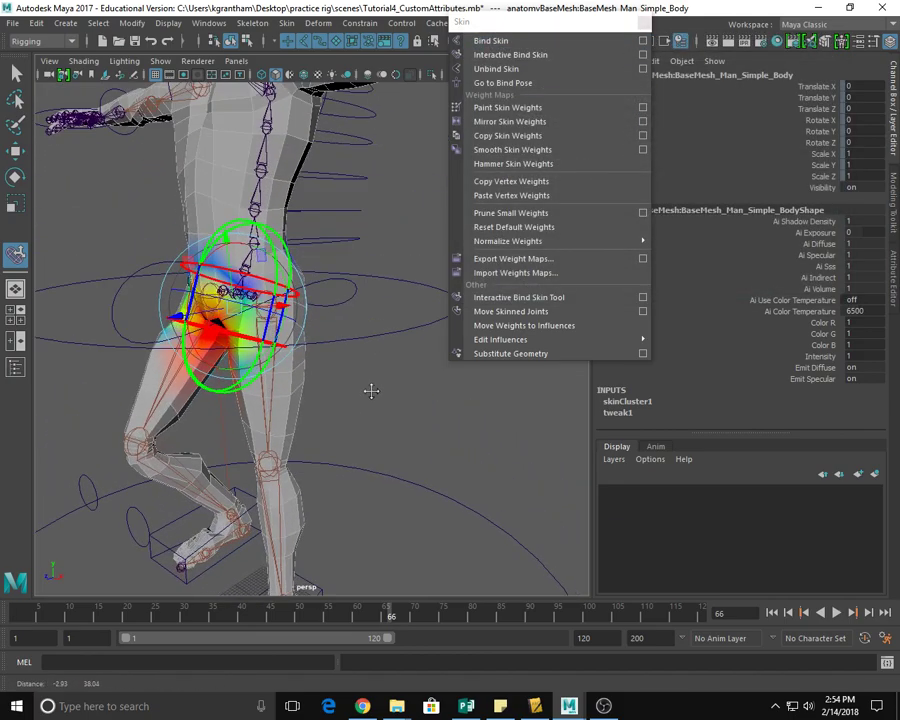
left_click(316, 205)
left_click_drag(399, 436, 301, 369, "alt")
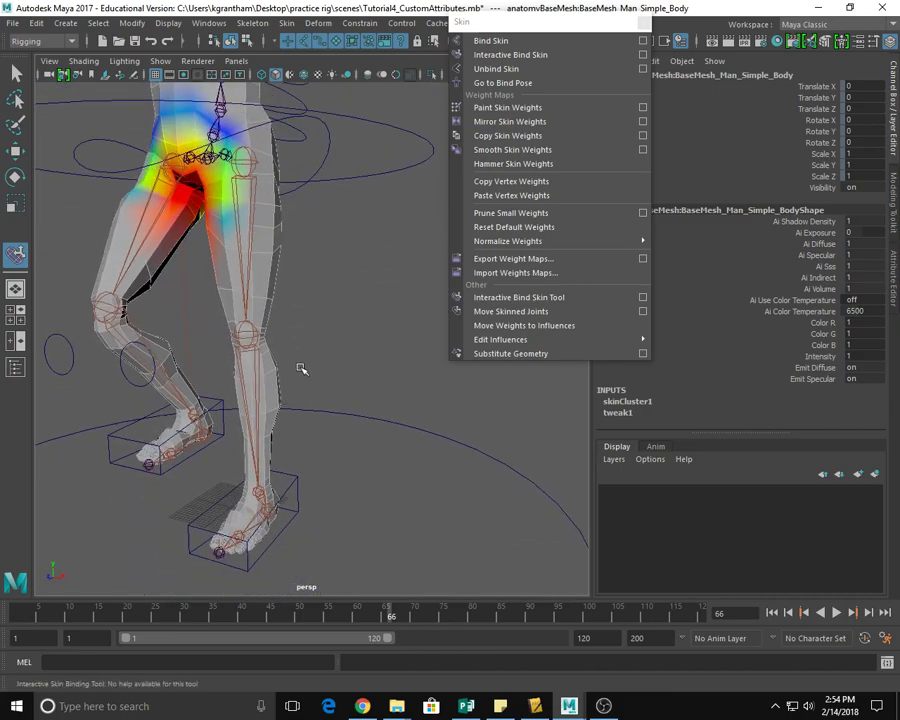
left_click_drag(365, 370, 293, 369, "alt")
left_click(147, 231)
left_click(277, 377)
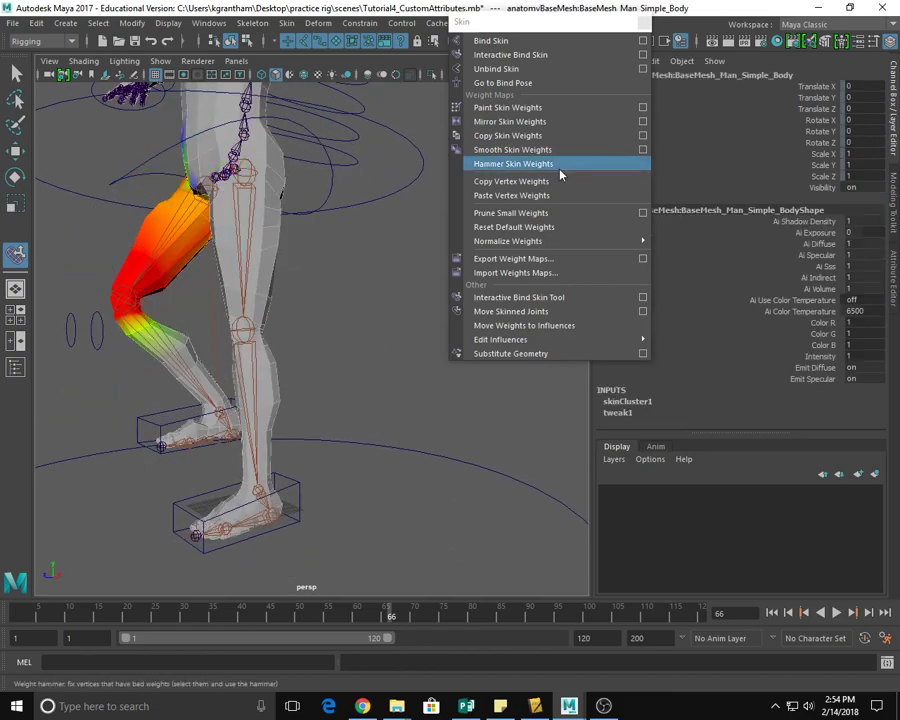
left_click(508, 121)
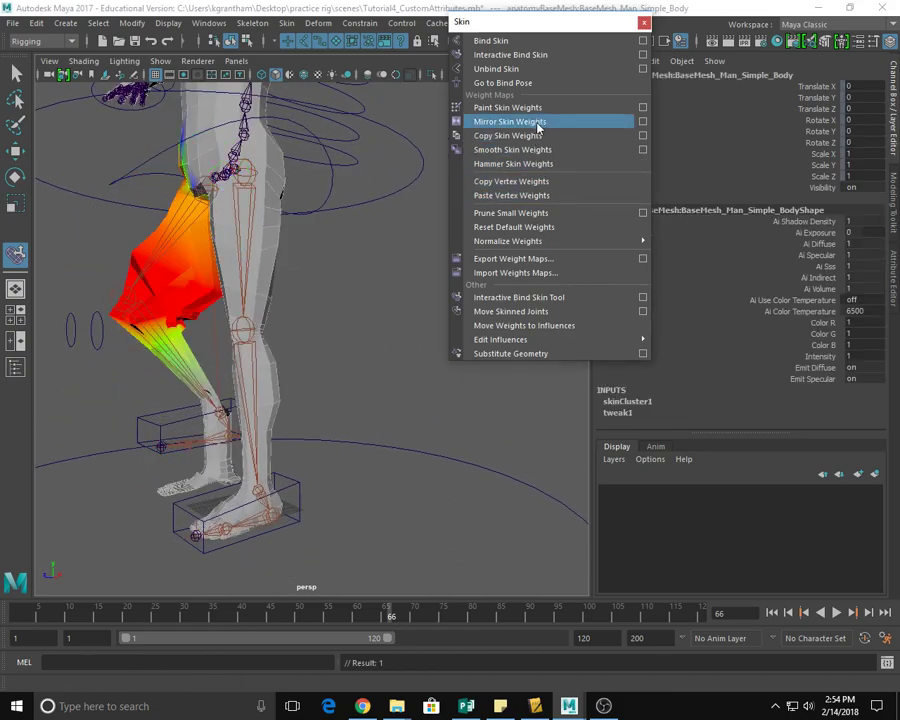
key("ctrl+z")
key("ctrl+z")
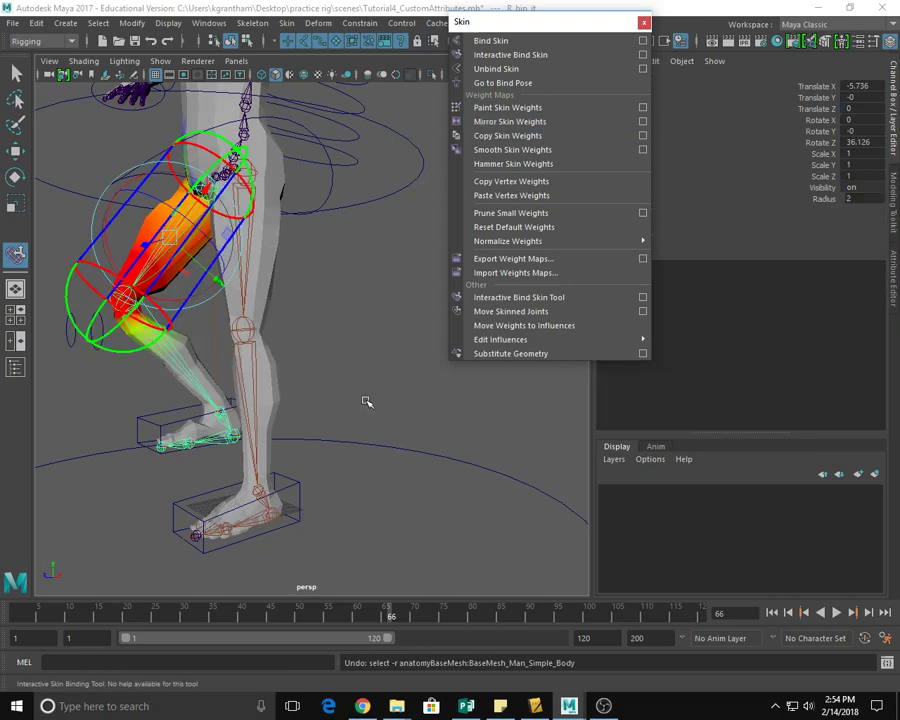
Return the raised right foot control to the ground by setting its Translate Y to 0.
left_click(150, 423)
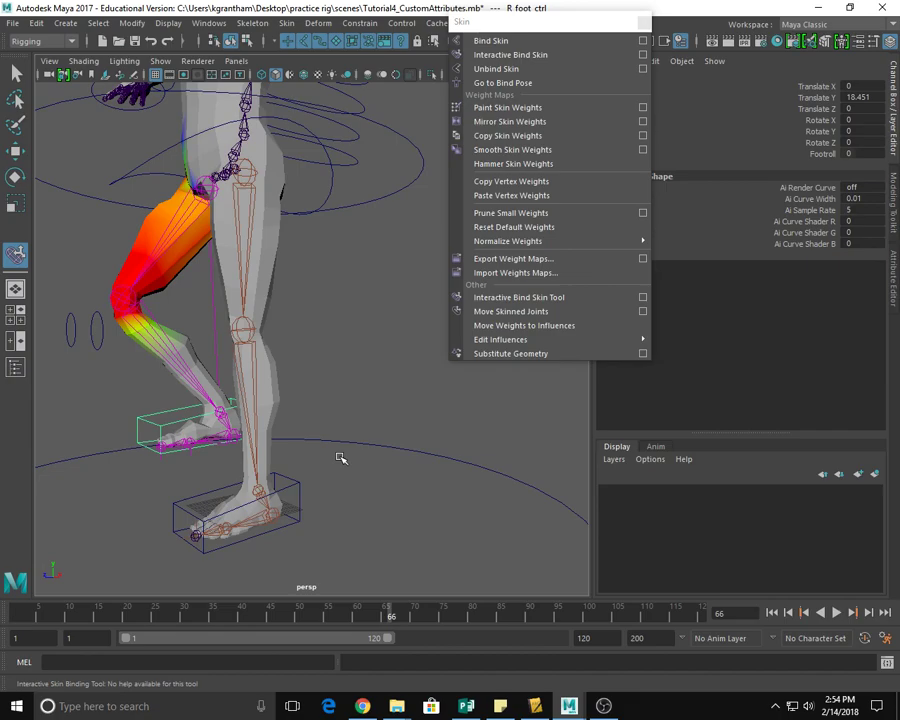
double_click(860, 97)
type("0")
key("Return")
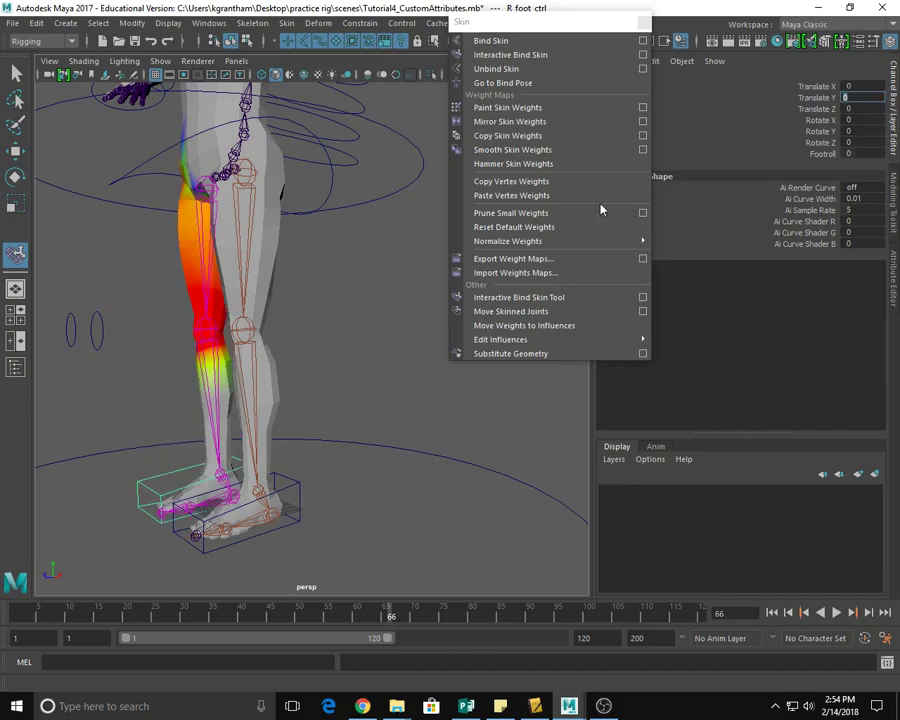
Mirror the body mesh's skin weights from the left leg to the right with both feet in their default position.
left_click(510, 353)
left_click_drag(408, 388, 393, 376, "alt")
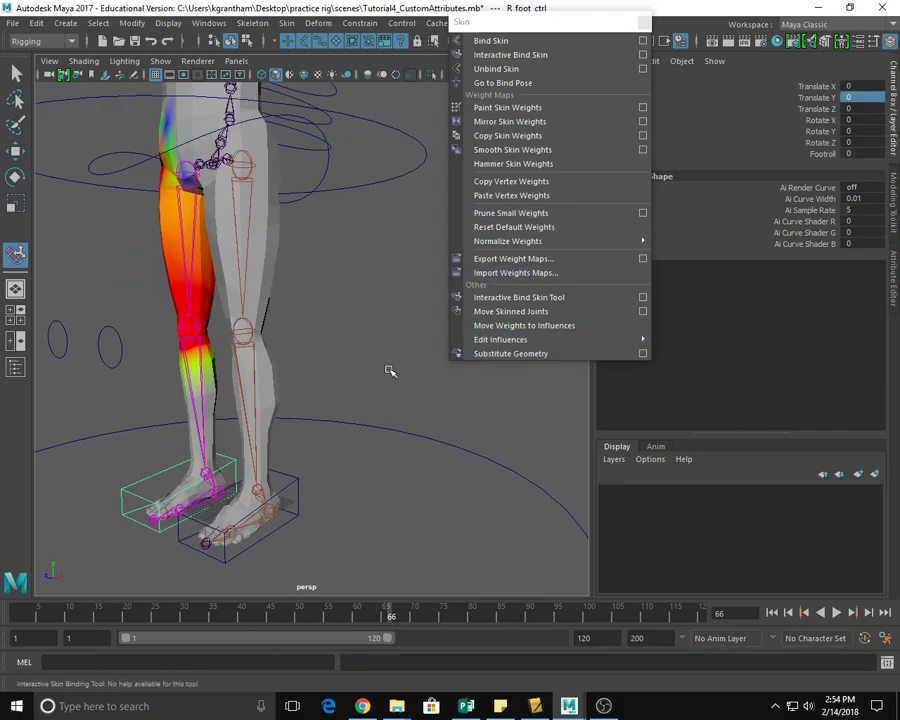
left_click(290, 325)
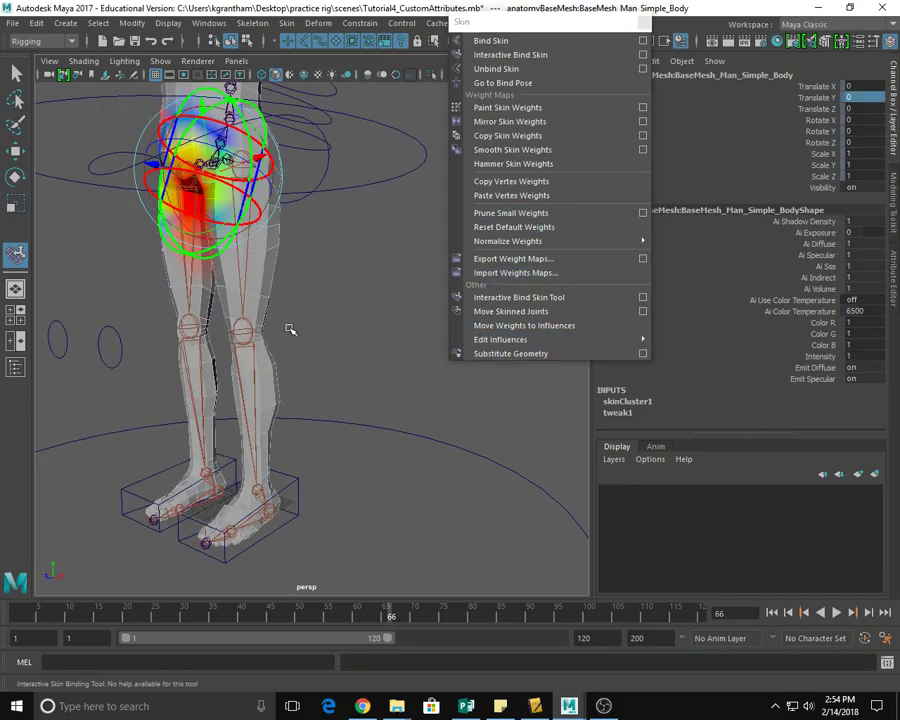
left_click(512, 122)
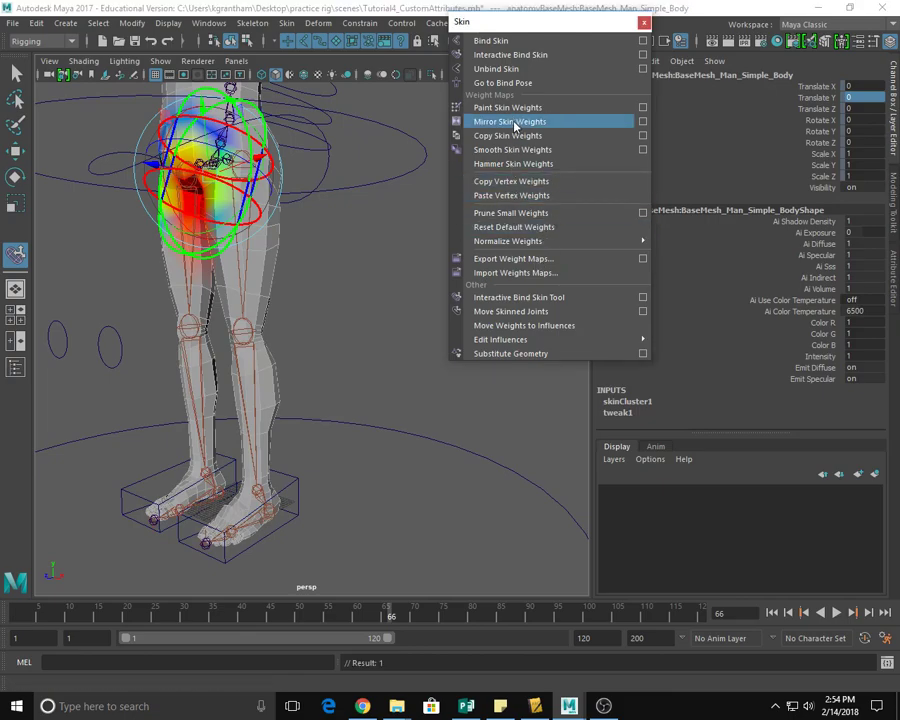
left_click(364, 424)
left_click(390, 365)
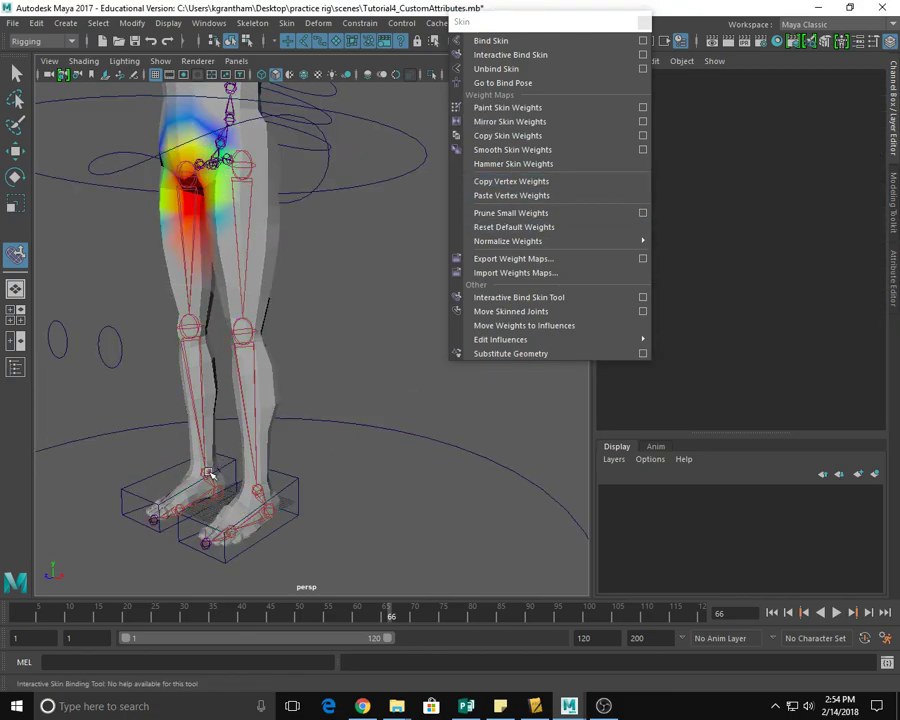
Raise the right foot control about 23.6 units in Y and examine how the right knee bends with the mirrored weights.
left_click(231, 461)
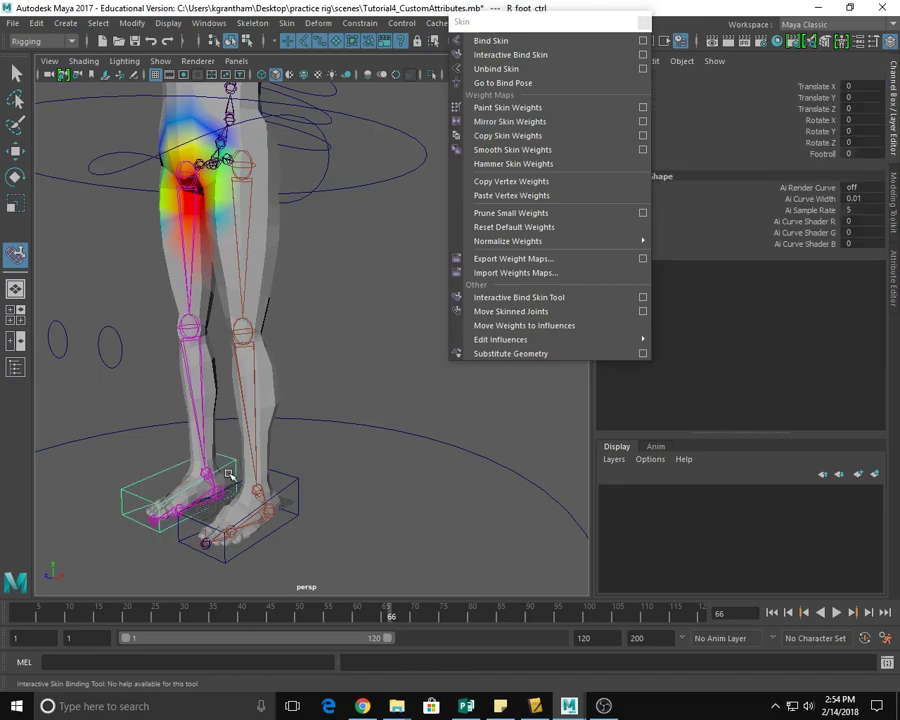
key("w")
left_click_drag(180, 449, 147, 367)
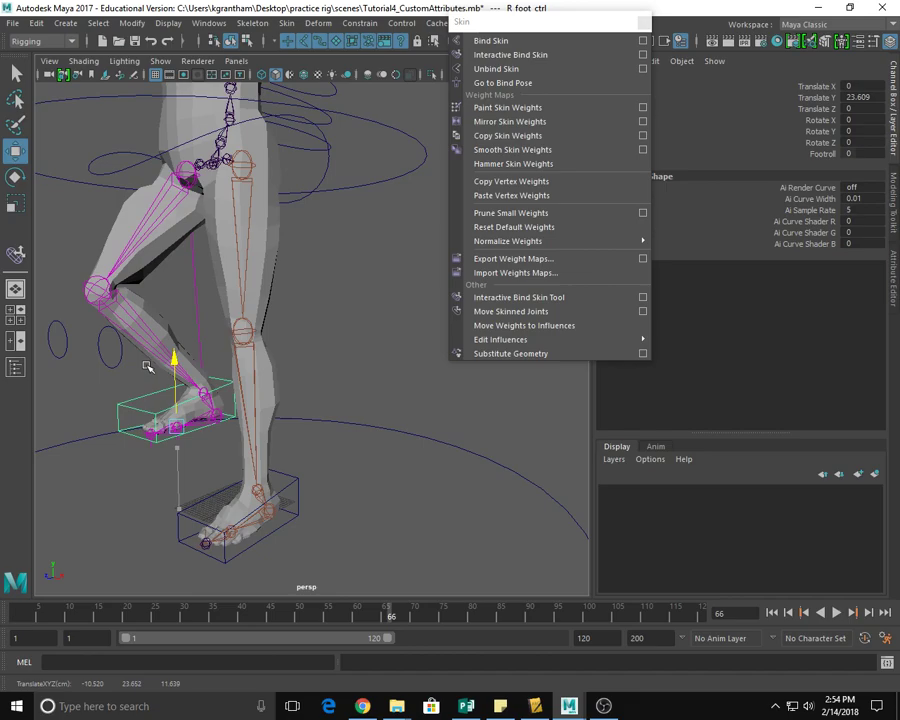
left_click_drag(368, 432, 342, 450, "alt")
left_click_drag(310, 490, 445, 455, "alt")
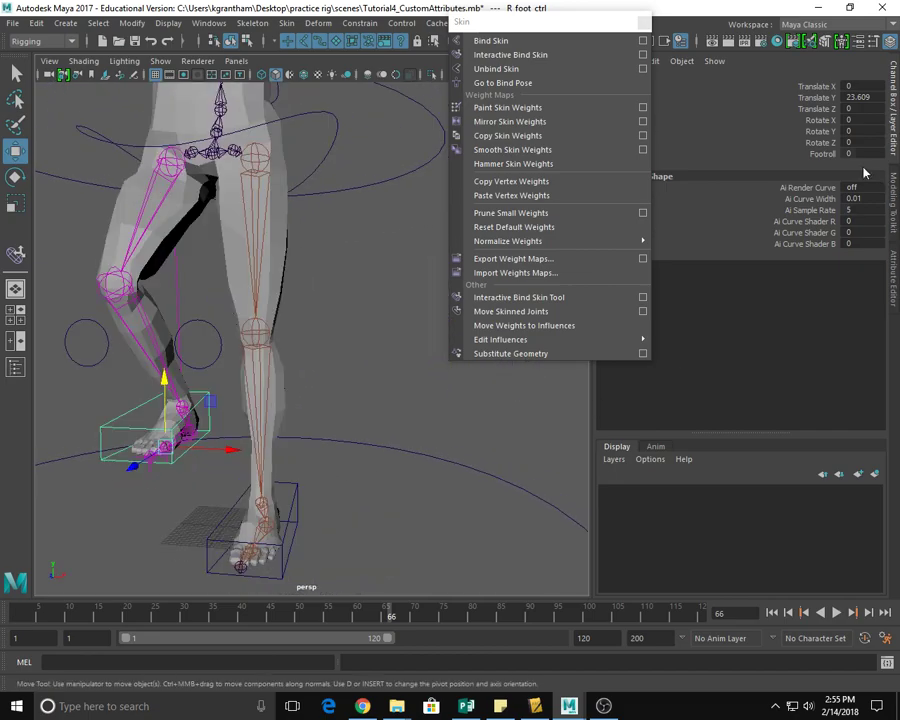
Reset the right foot control's Translate Y to 0 after the knee bend test.
double_click(862, 98)
key("Return")
left_click_drag(394, 346, 325, 353, "alt")
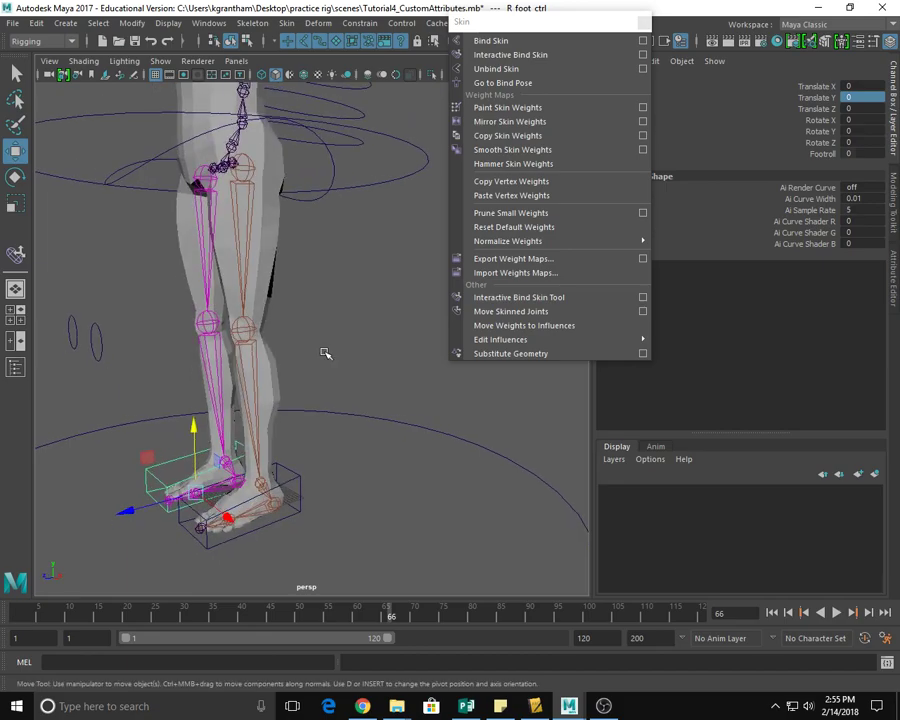
Set Footroll to 6.5 on both foot controls together and examine how the feet and toes deform.
left_click_drag(370, 504, 372, 426, "alt")
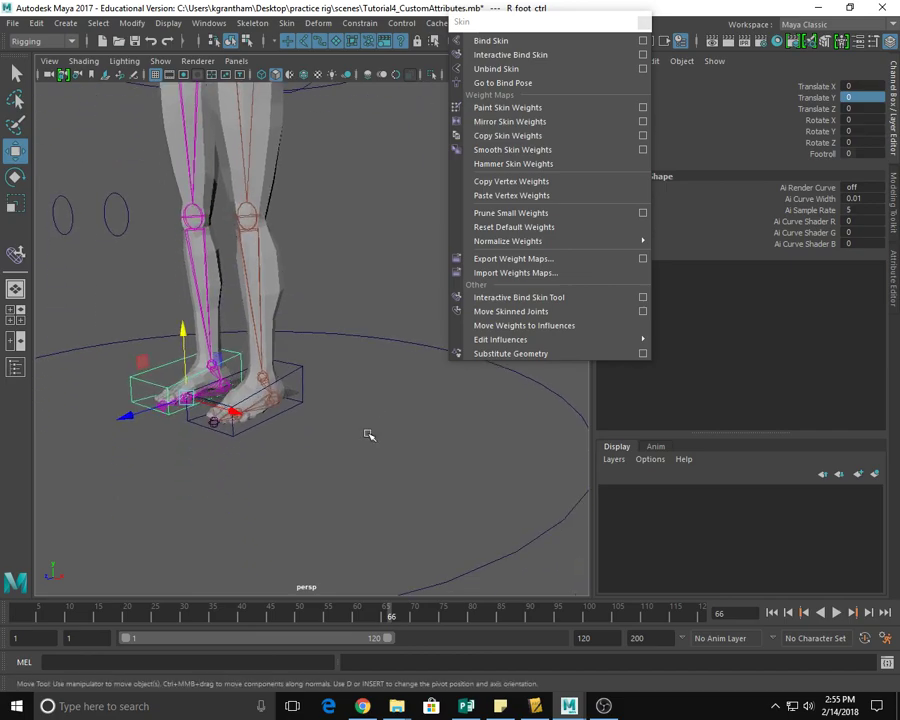
right_click_drag(276, 473, 370, 452, "alt")
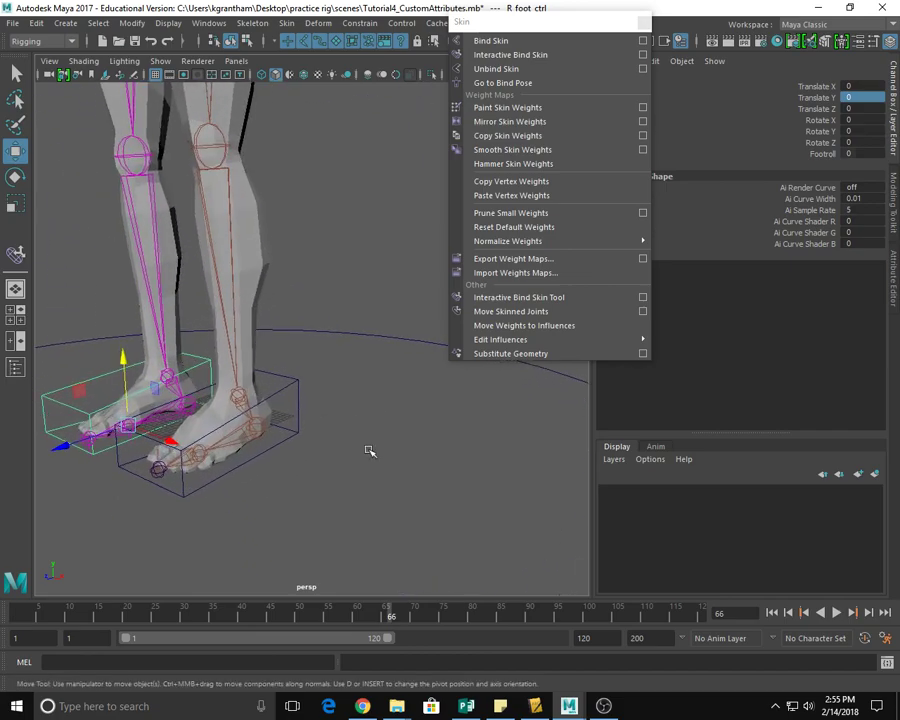
left_click(296, 384)
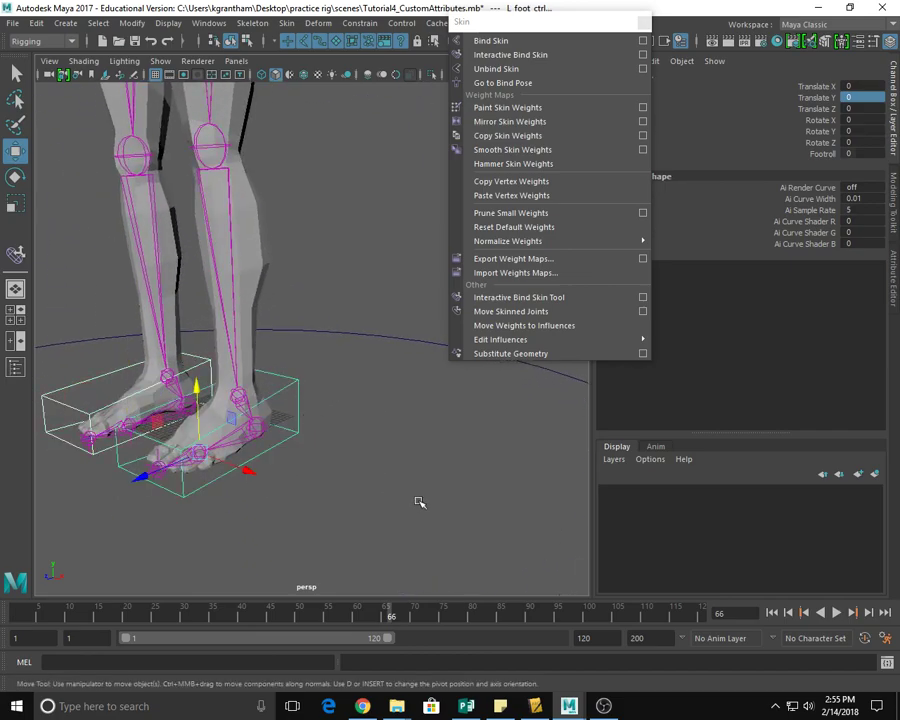
left_click(830, 156)
middle_click_drag(248, 535, 294, 538)
left_click_drag(233, 526, 434, 456, "alt")
left_click_drag(378, 430, 230, 443, "alt")
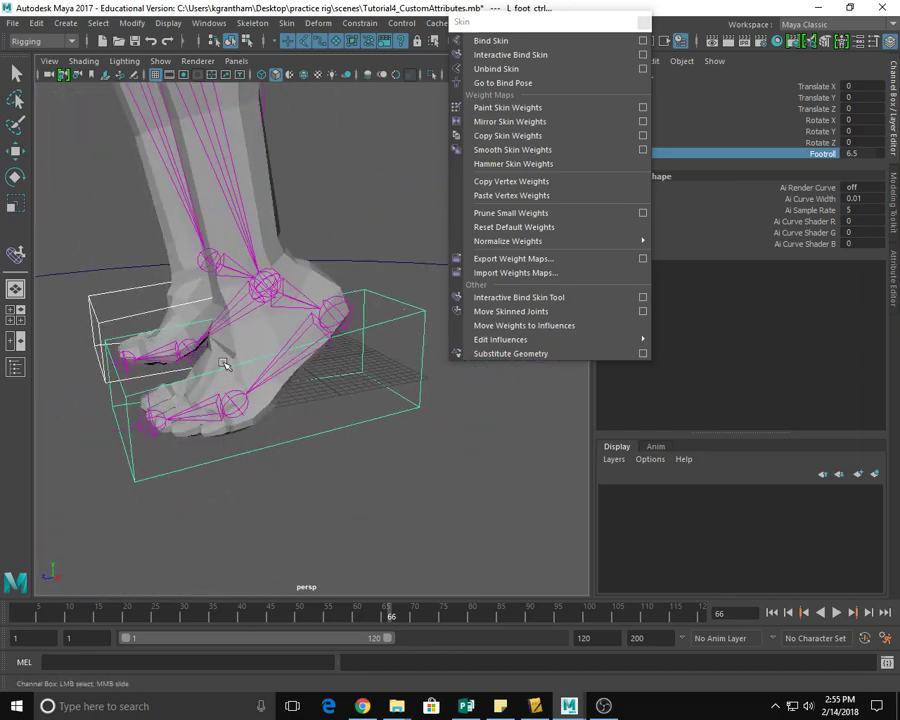
left_click_drag(290, 502, 526, 368, "alt")
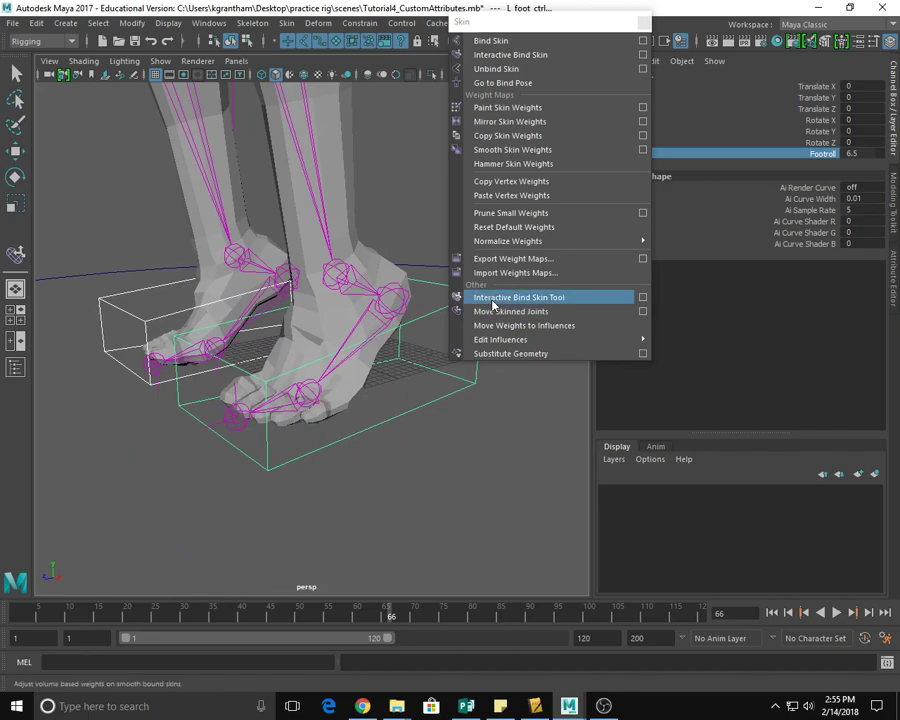
Examine the deformation of the left foot's toes and ball up close in the rolled pose.
right_click_drag(321, 502, 412, 502, "alt")
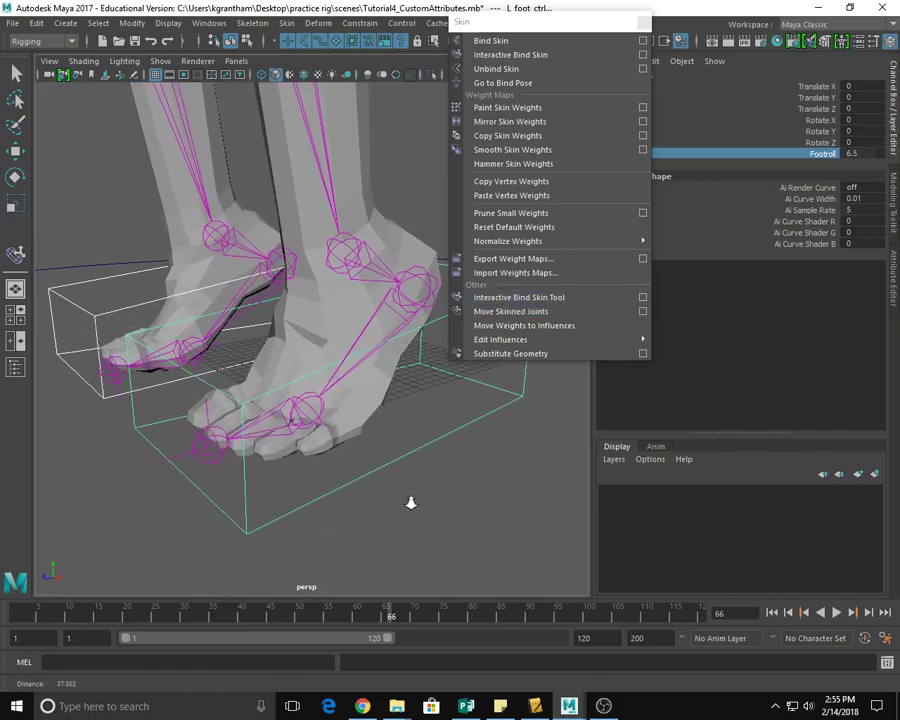
left_click_drag(325, 495, 307, 494, "alt")
right_click_drag(285, 514, 391, 496, "alt")
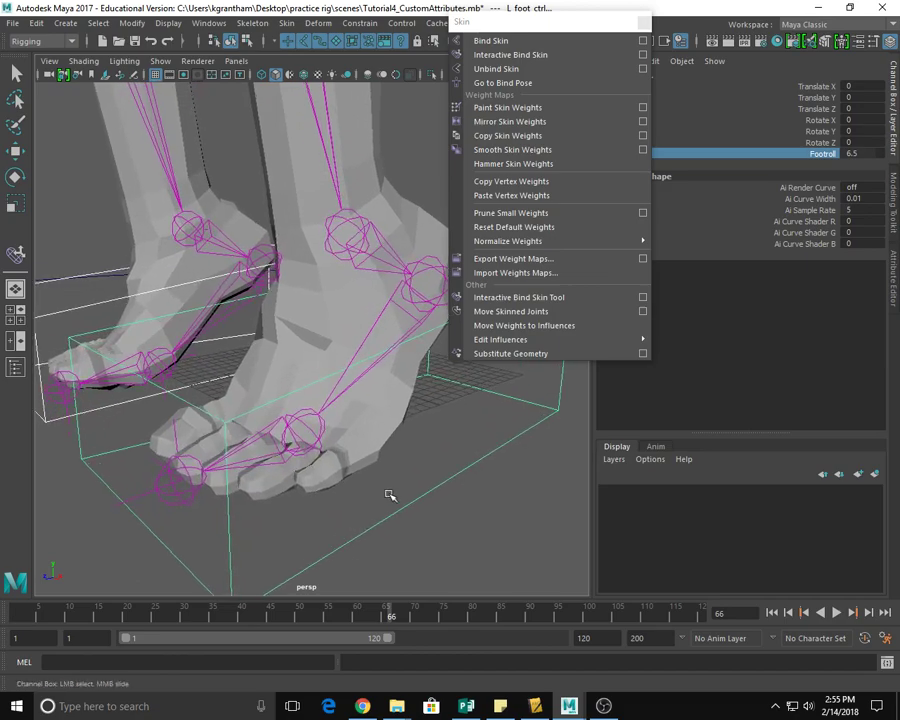
middle_click_drag(391, 496, 329, 515, "alt")
left_click_drag(329, 515, 435, 498, "alt")
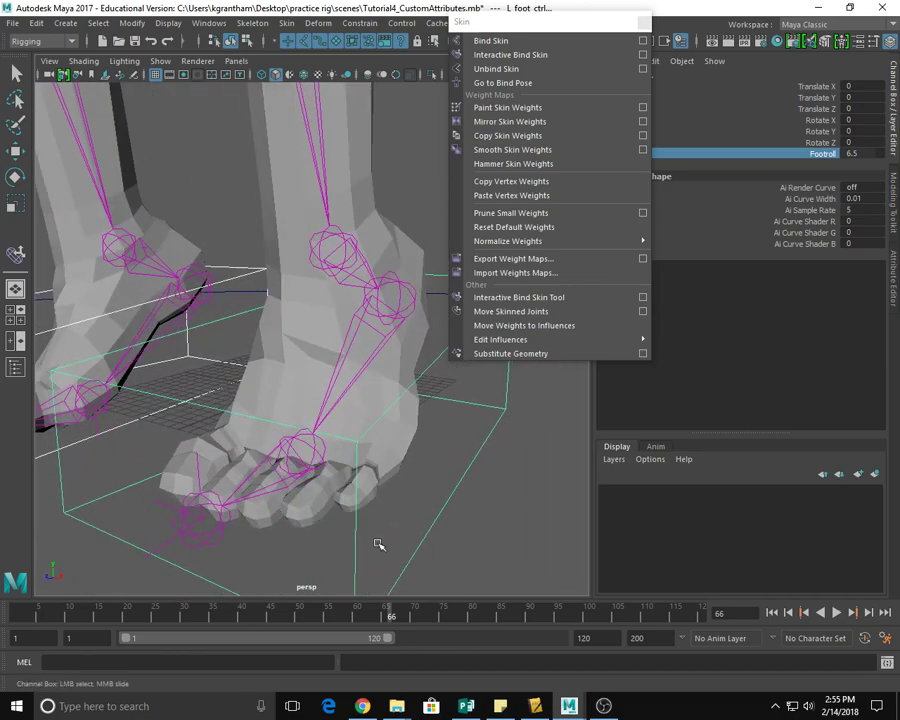
left_click(508, 107)
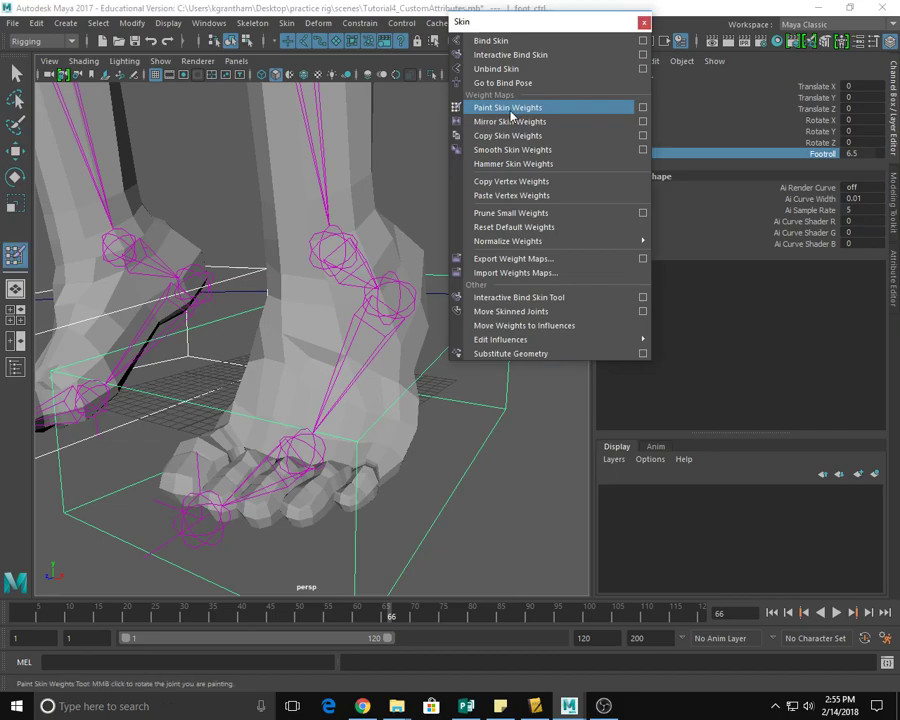
left_click(642, 107)
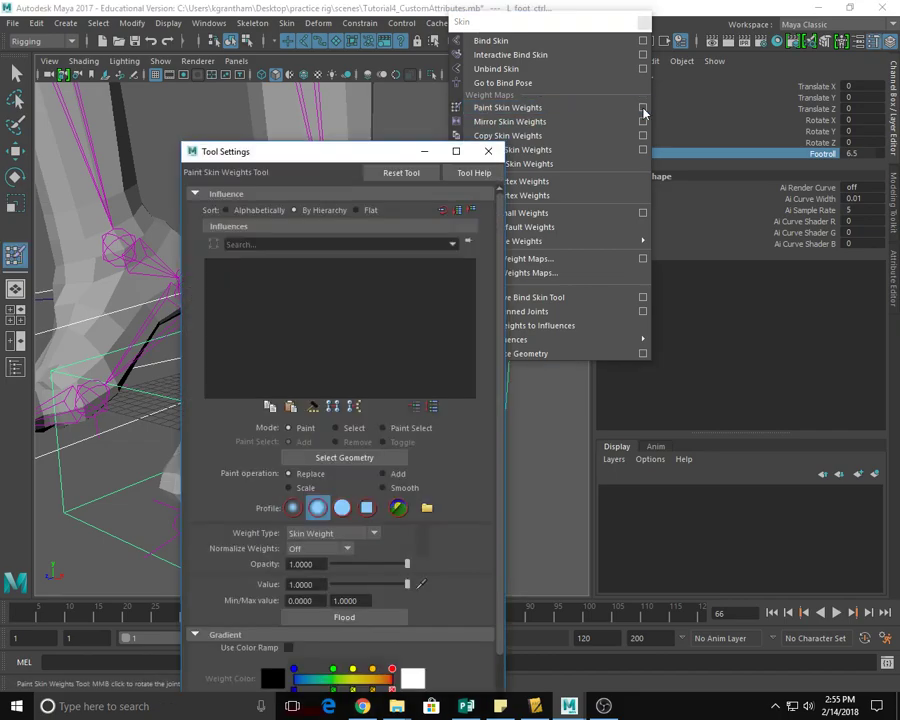
left_click_drag(365, 151, 680, 27)
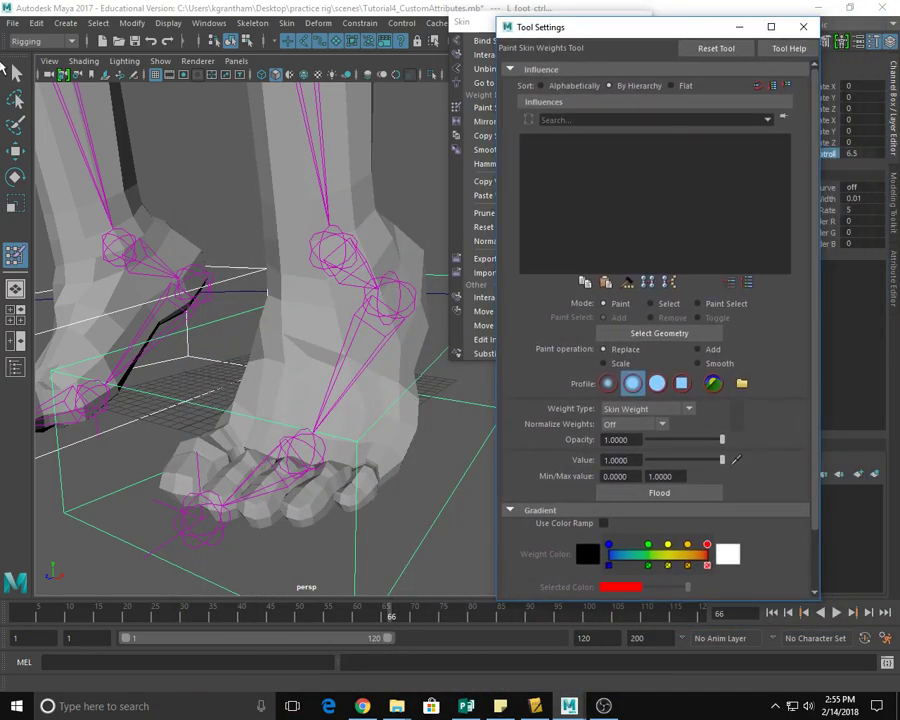
Select the left ball joint, open the Paint Skin Weights settings, and choose L_ball_jt as the influence.
key("q")
left_click(318, 465)
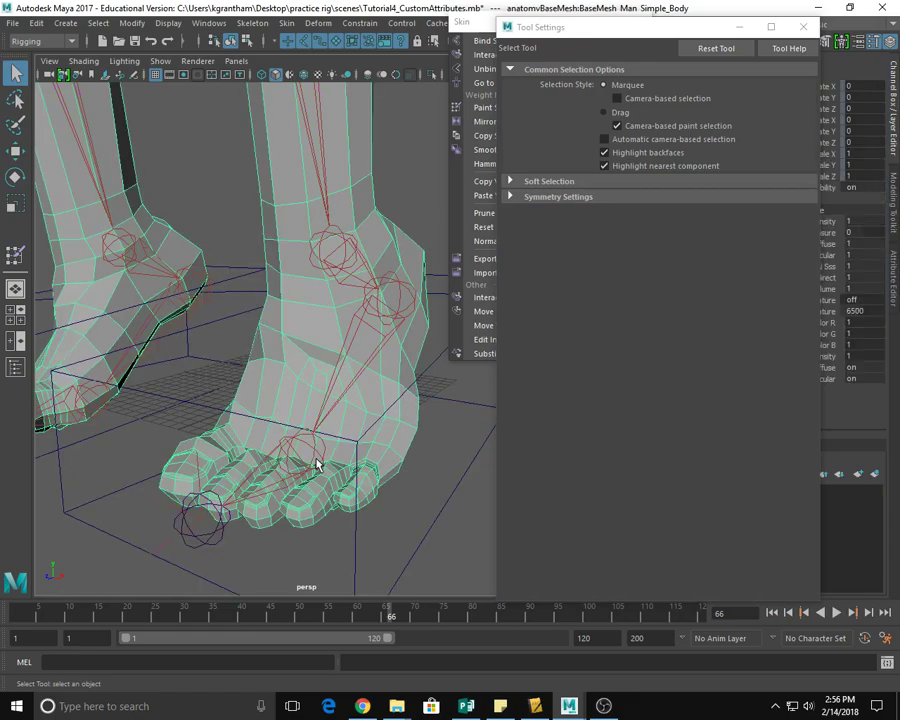
left_click(319, 460)
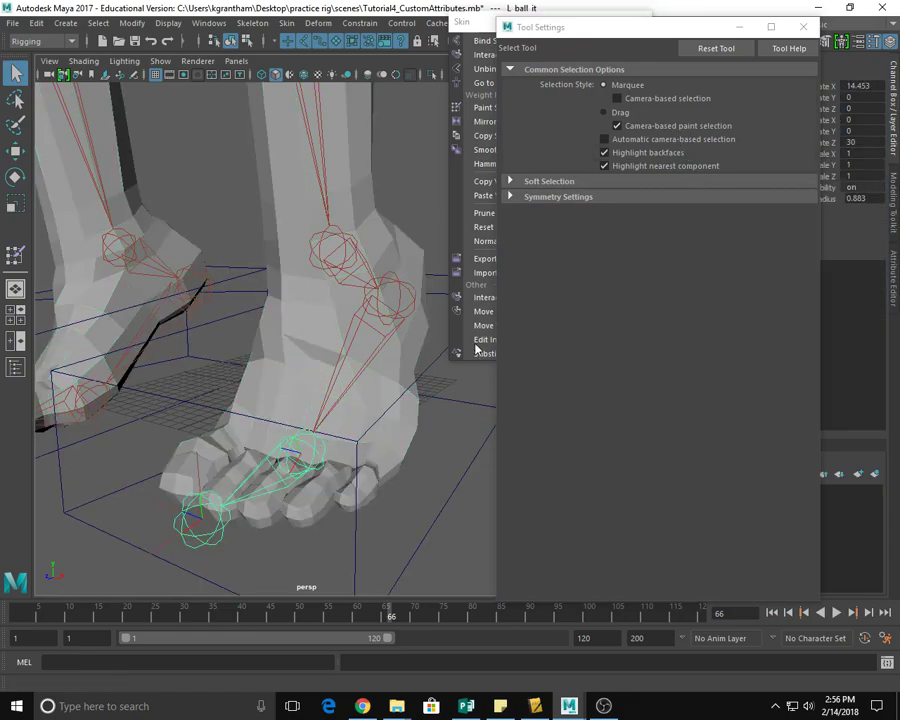
left_click(740, 27)
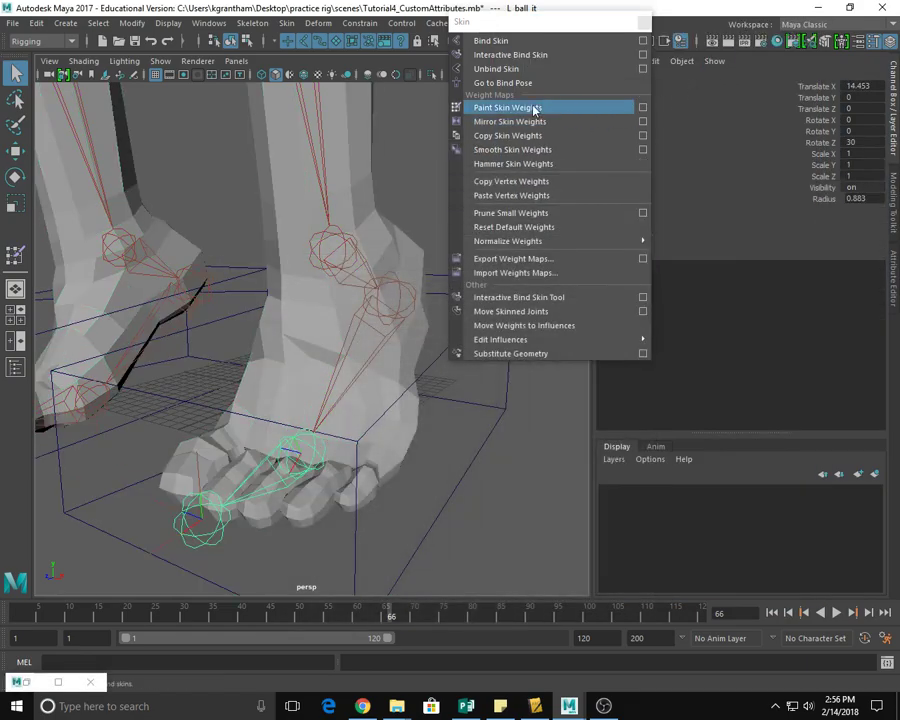
left_click(642, 109)
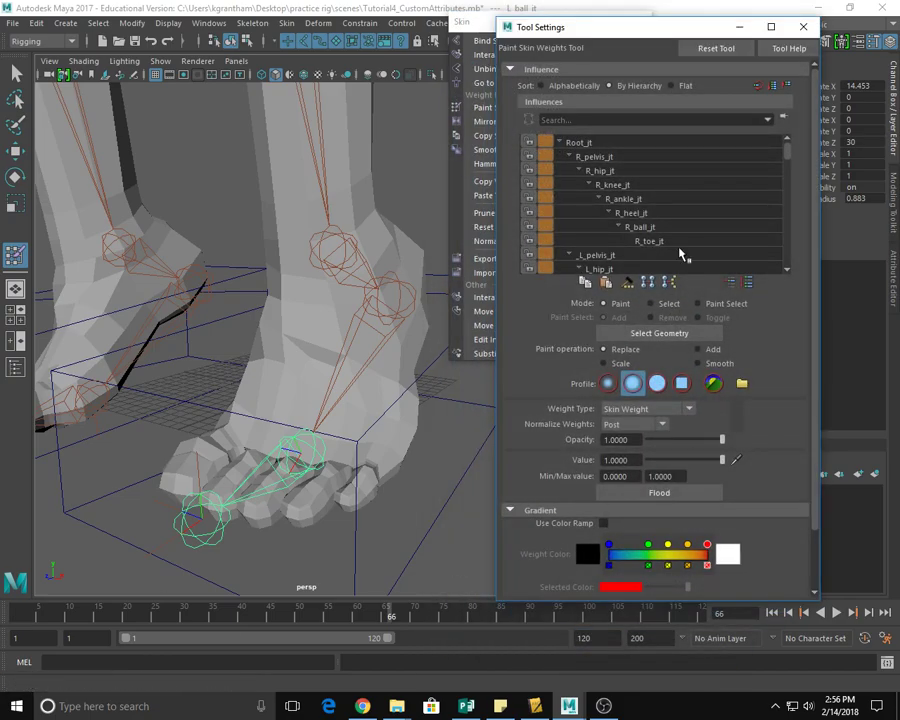
left_click_drag(561, 29, 561, 18)
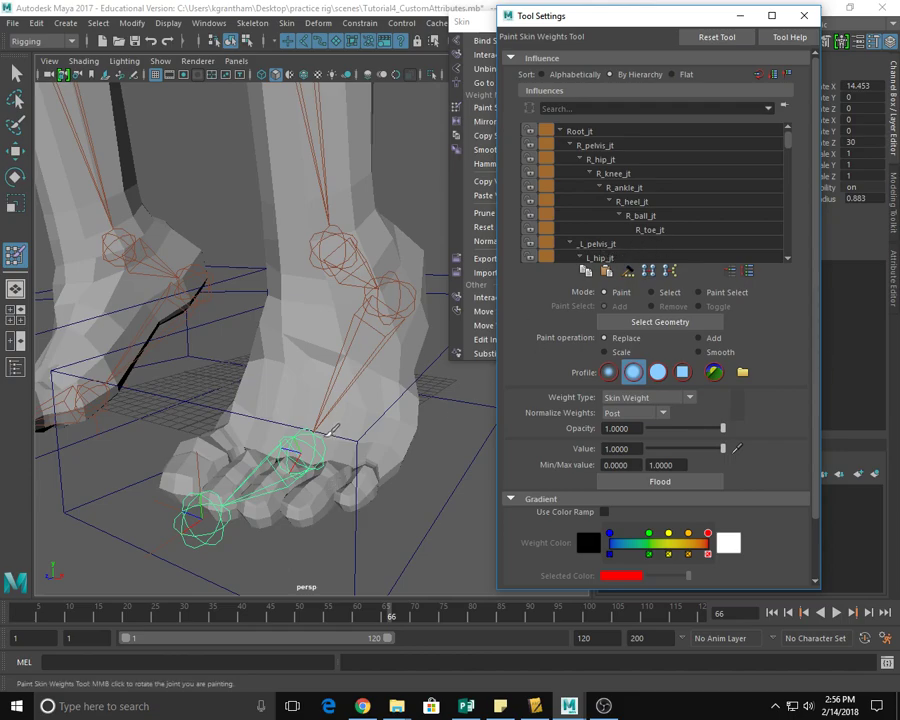
scroll(660, 180, "down", 4)
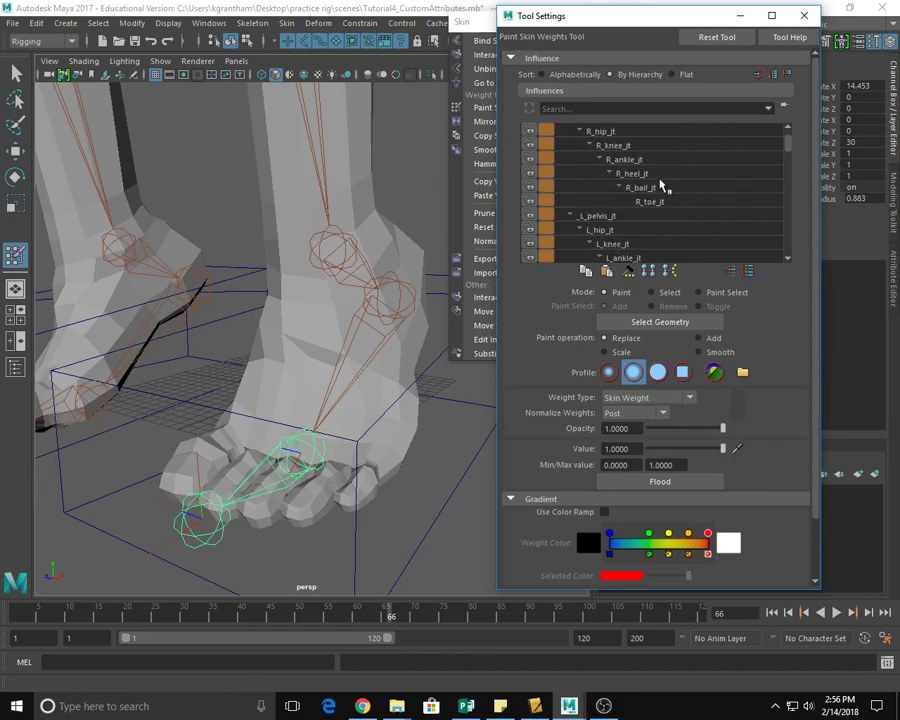
scroll(660, 187, "down", 1)
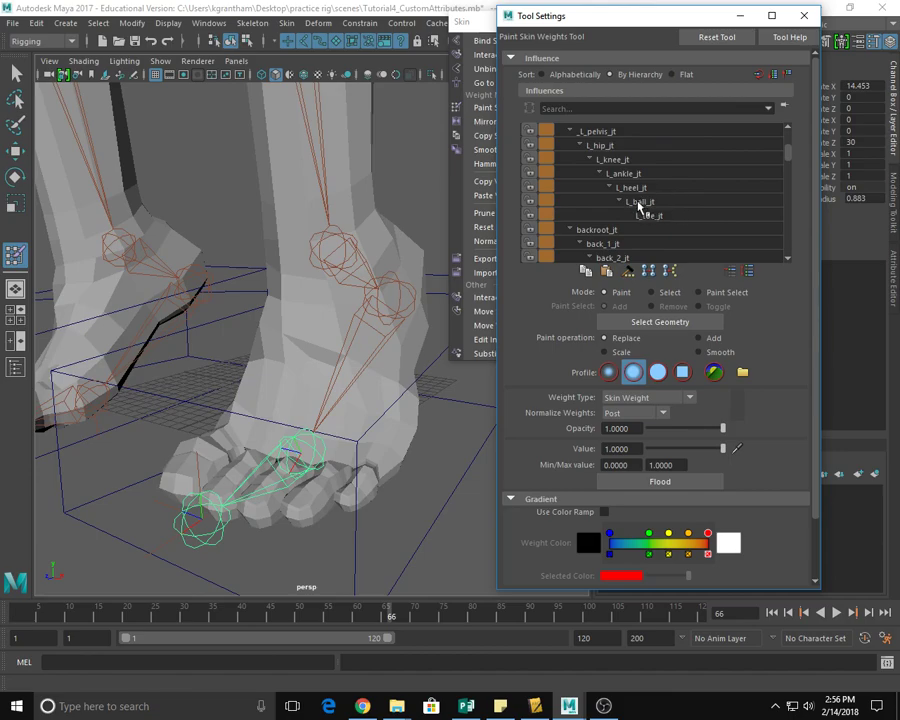
left_click(639, 202)
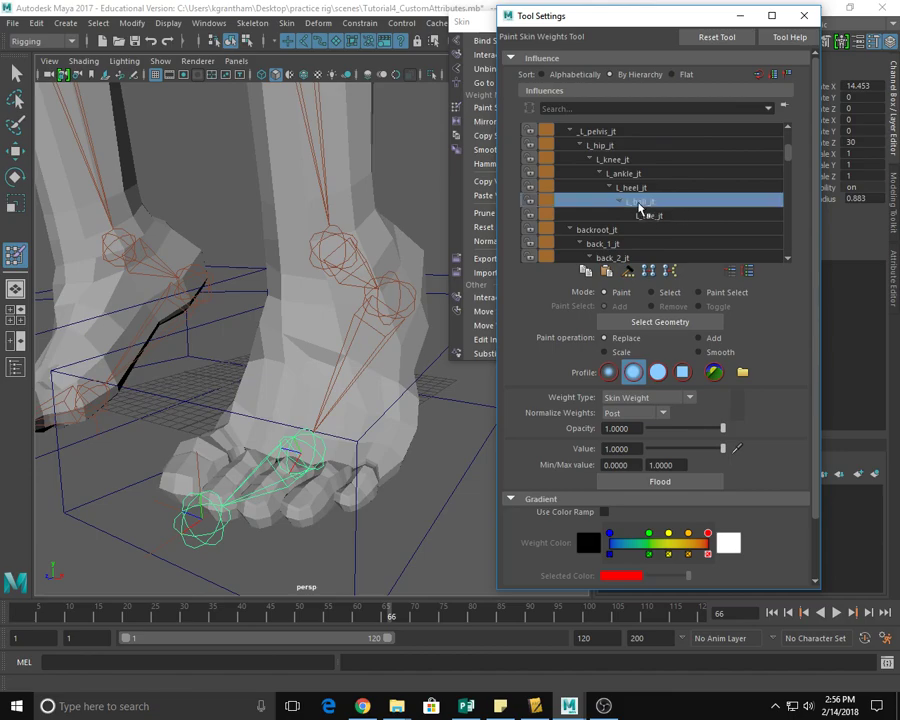
scroll(692, 220, "up", 2)
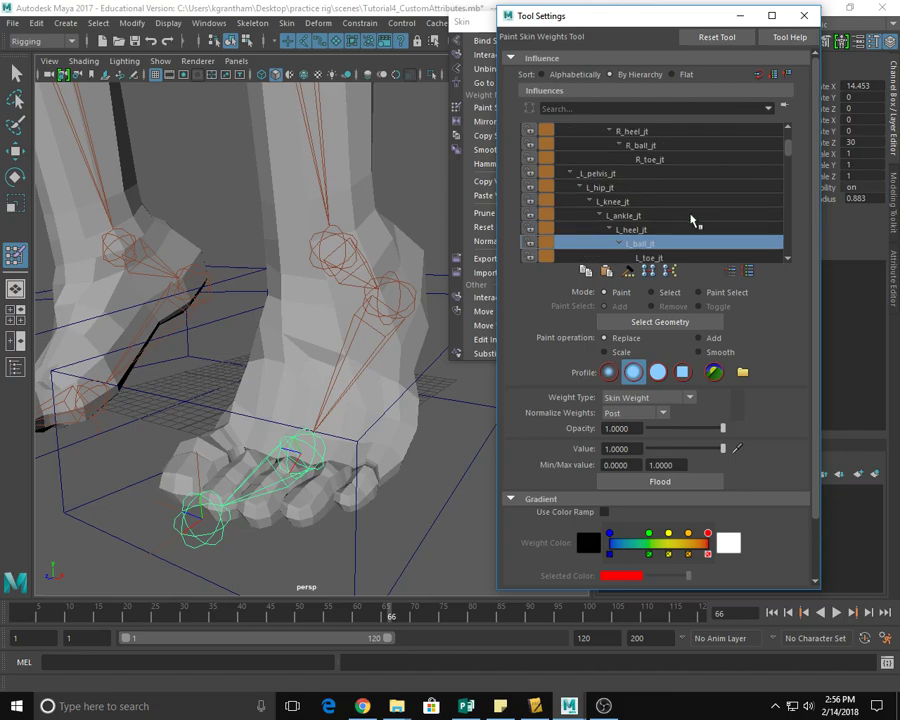
scroll(697, 220, "down", 2)
scroll(697, 221, "up", 3)
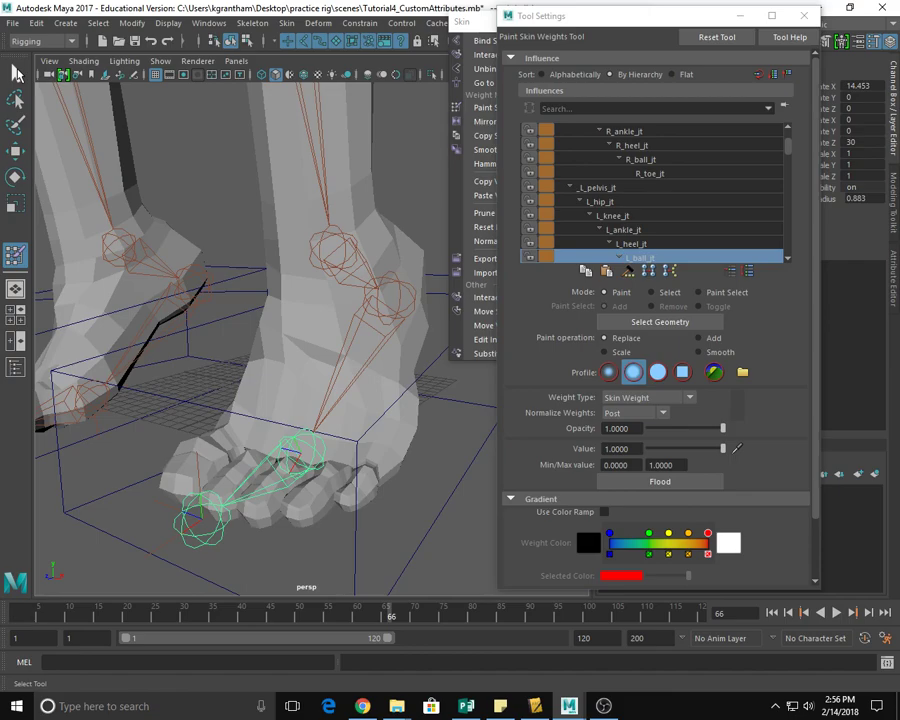
Select the body mesh and reopen the Paint Skin Weights settings to show the weights of L_ball_jt.
key("q")
left_click(398, 390)
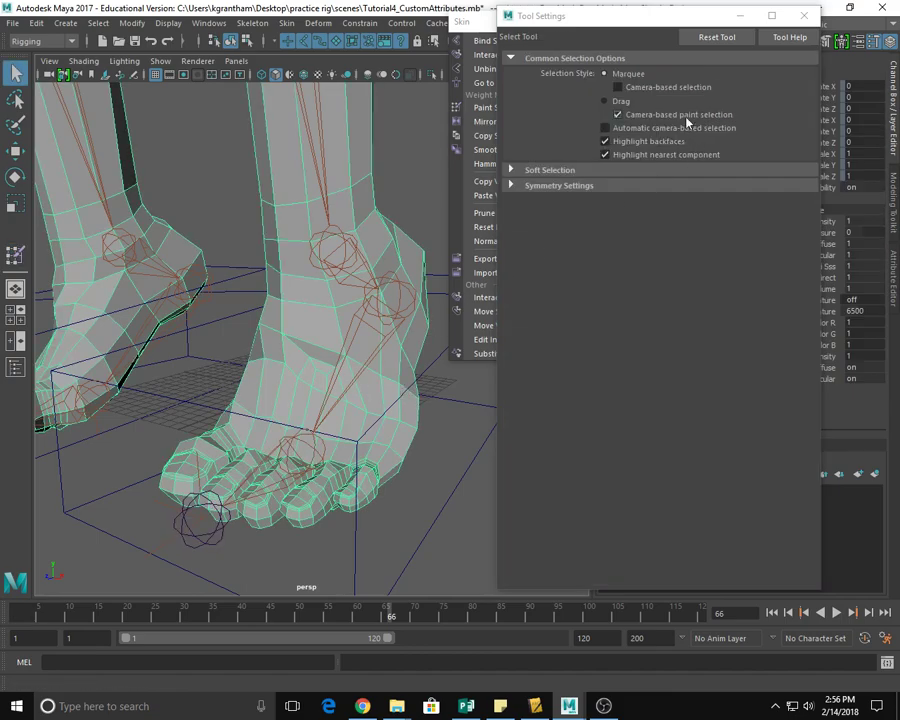
left_click(487, 22)
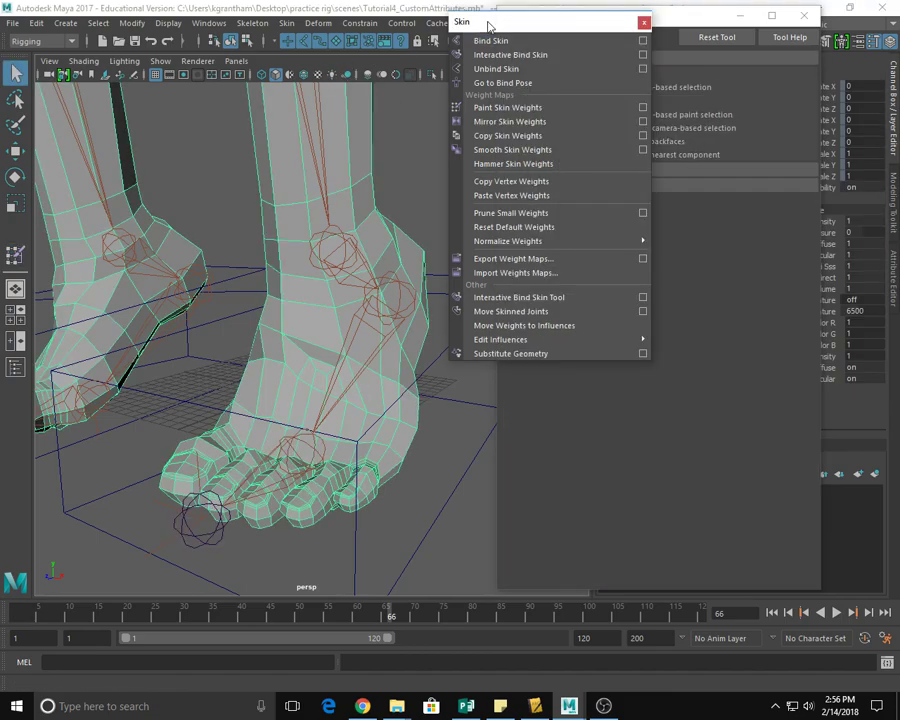
left_click(803, 15)
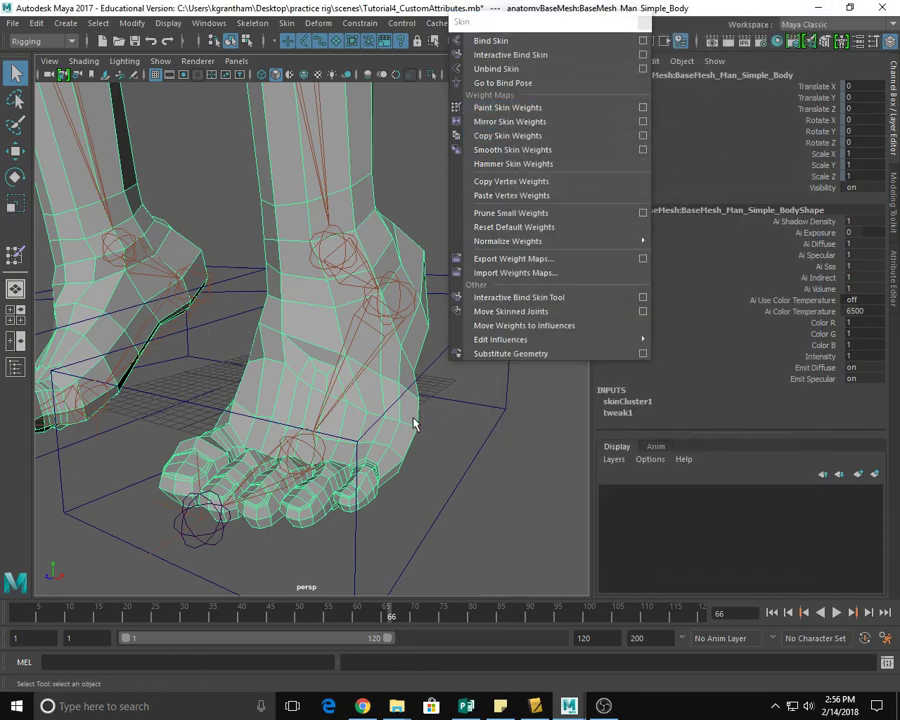
left_click(643, 108)
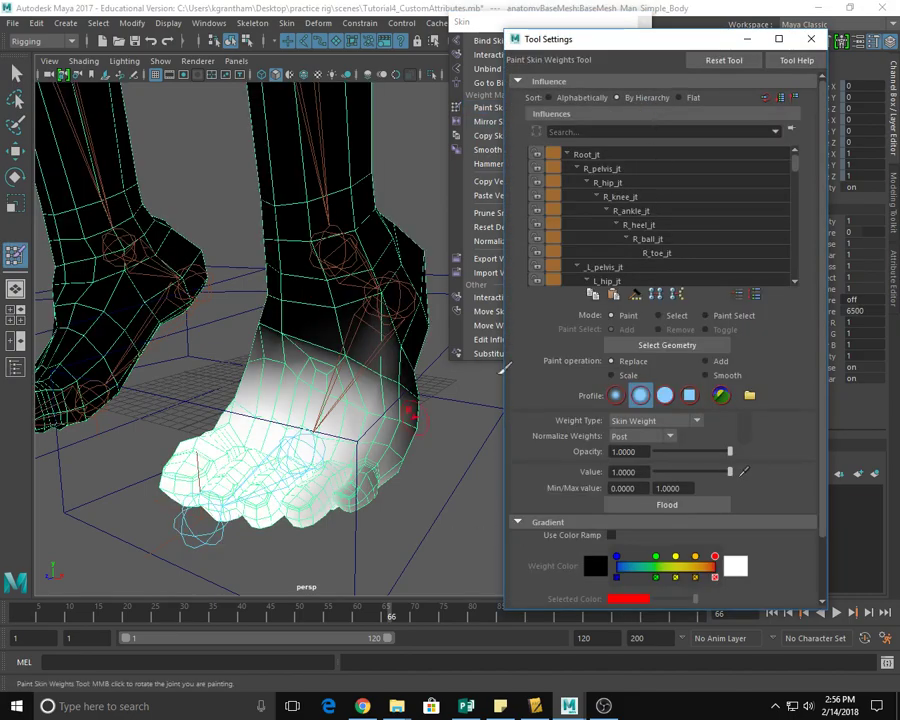
scroll(689, 226, "down", 7)
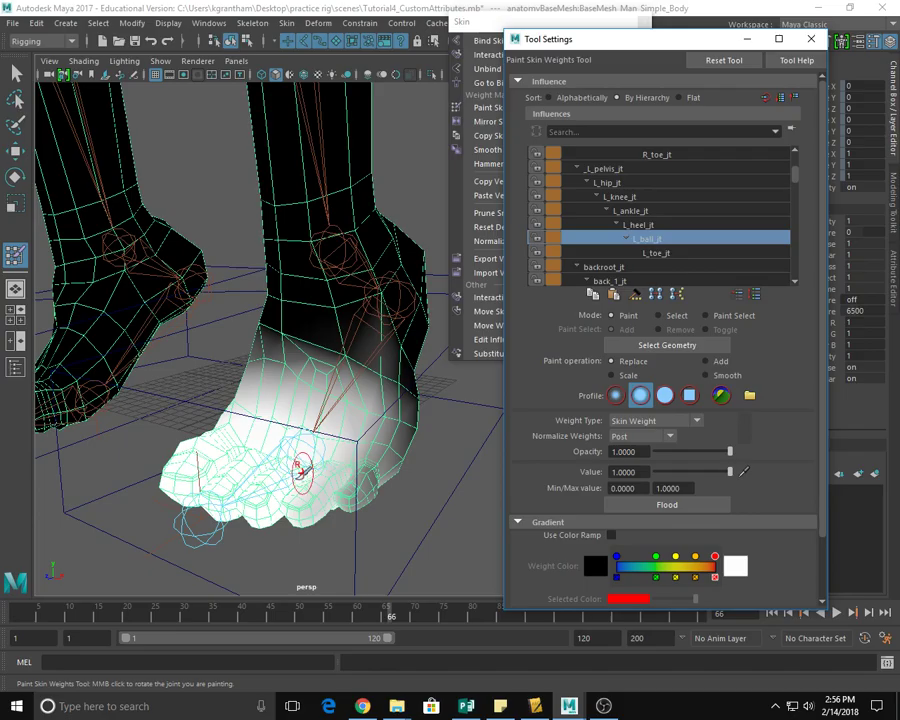
Paint L_ball_jt weights over the left foot's outer toes and sole using Replace at value 1.0.
mouse_move(428, 519)
left_mouse_down("alt")
mouse_move(358, 528)
mouse_move(317, 446)
left_mouse_up("alt")
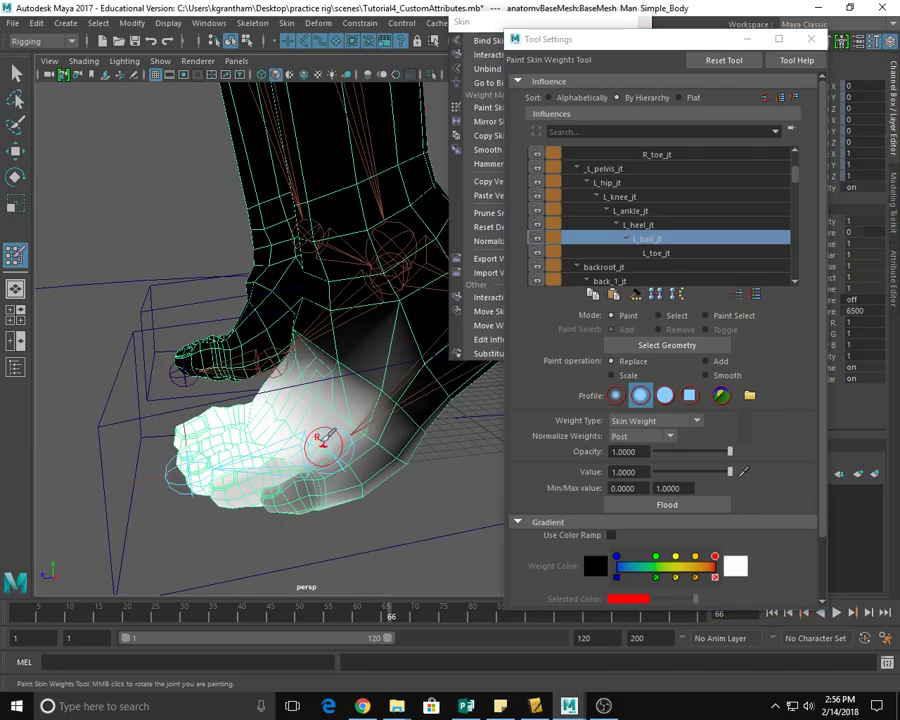
left_click_drag(336, 556, 450, 462, "alt")
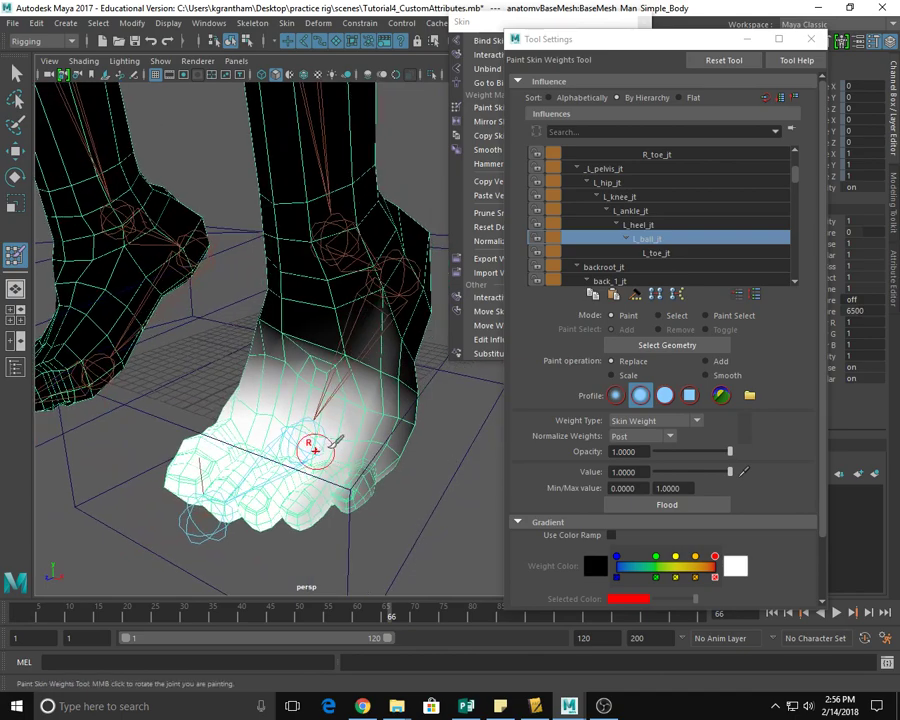
left_click_drag(425, 530, 401, 547, "alt")
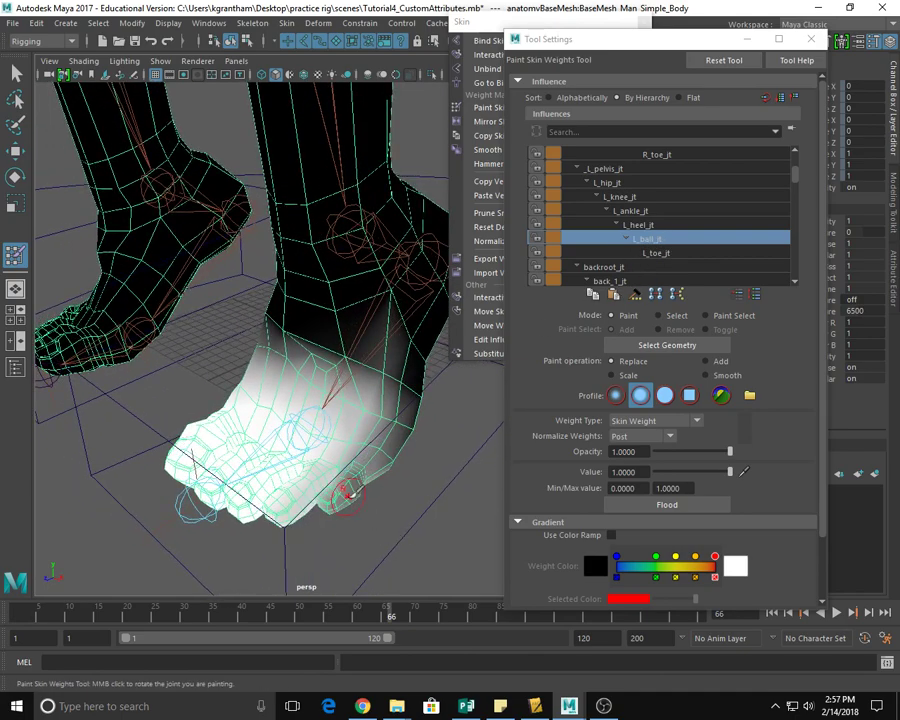
mouse_move(366, 557)
left_mouse_down("alt")
mouse_move(388, 532)
mouse_move(438, 518)
mouse_move(398, 516)
mouse_move(384, 478)
mouse_move(428, 476)
mouse_move(372, 504)
mouse_move(321, 472)
mouse_move(330, 497)
mouse_move(330, 456)
mouse_move(370, 533)
mouse_move(300, 438)
left_mouse_up("alt")
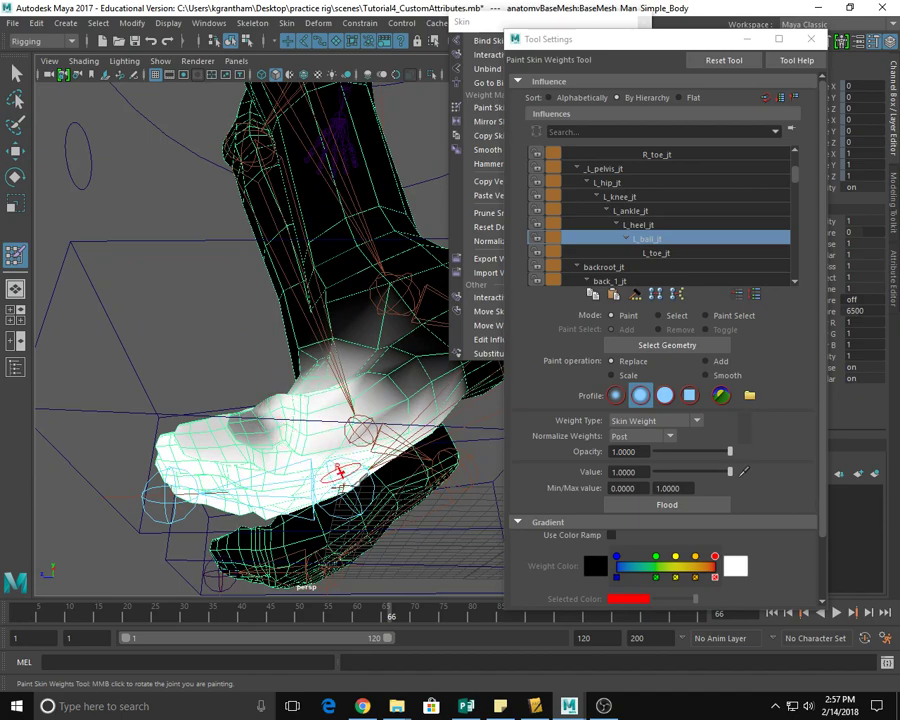
left_click_drag(300, 438, 280, 455, "alt")
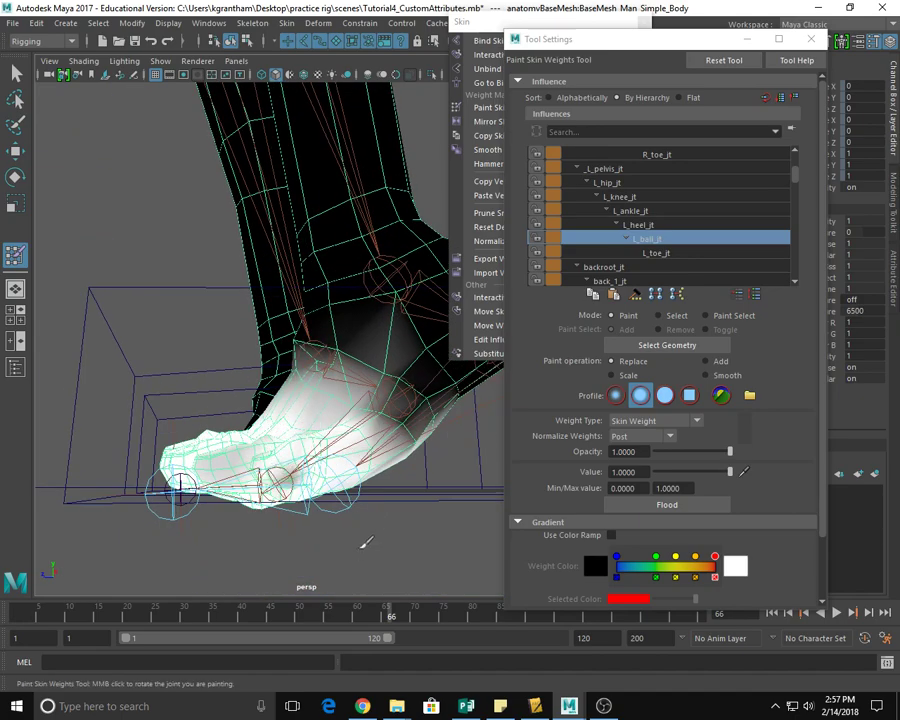
left_click_drag(365, 538, 307, 400, "alt")
left_click_drag(282, 463, 404, 536, "alt")
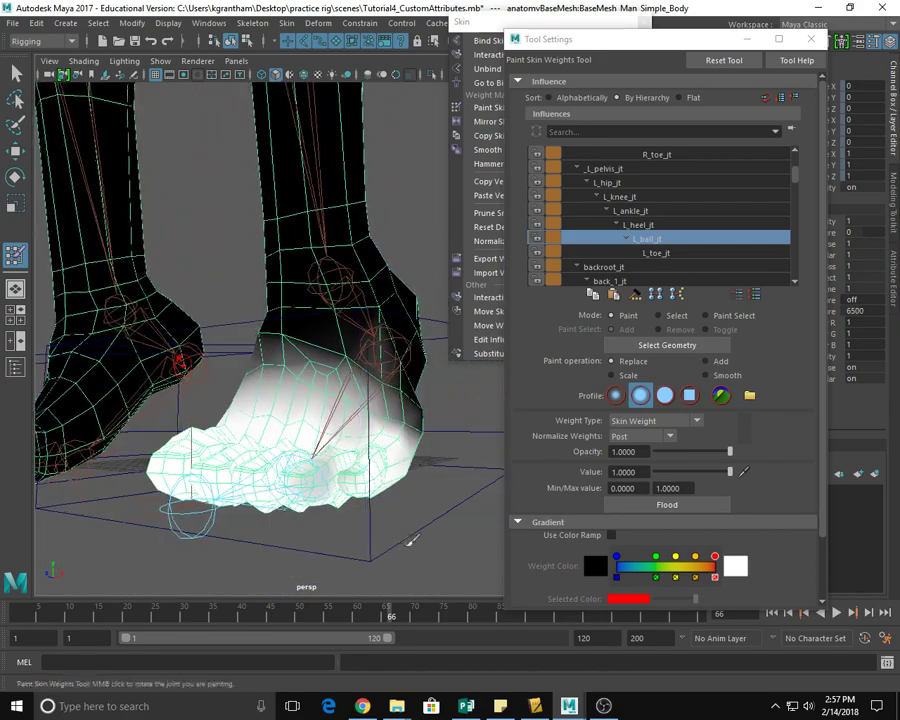
left_click_drag(420, 492, 394, 556, "alt")
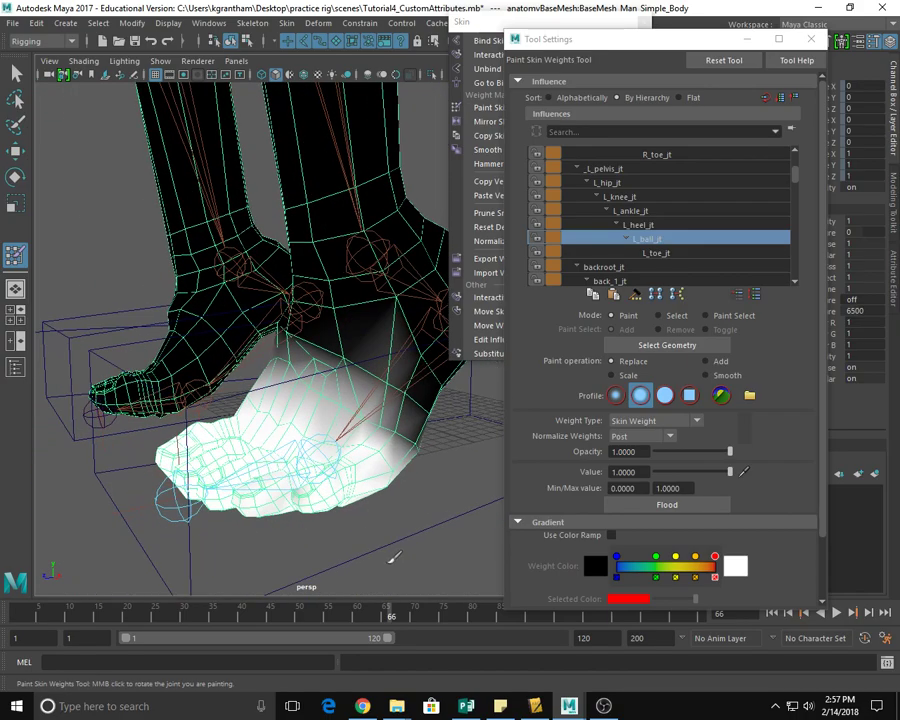
Choose L_heel_jt as the influence and paint its weights at value 1.0 across the left foot's instep.
left_click(640, 226)
mouse_move(300, 440)
left_mouse_down("alt")
mouse_move(333, 490)
mouse_move(438, 480)
mouse_move(367, 492)
mouse_move(398, 494)
mouse_move(408, 471)
mouse_move(382, 488)
mouse_move(300, 420)
left_mouse_up("alt")
mouse_move(263, 388)
left_mouse_down()
mouse_move(200, 405)
mouse_move(210, 410)
left_mouse_up()
mouse_move(436, 481)
left_mouse_down("alt")
mouse_move(360, 478)
mouse_move(508, 486)
left_mouse_up("alt")
mouse_move(270, 455)
left_mouse_down("alt")
mouse_move(276, 424)
mouse_move(210, 350)
left_mouse_up("alt")
mouse_move(300, 420)
left_mouse_down("alt")
mouse_move(376, 436)
mouse_move(261, 428)
left_mouse_up("alt")
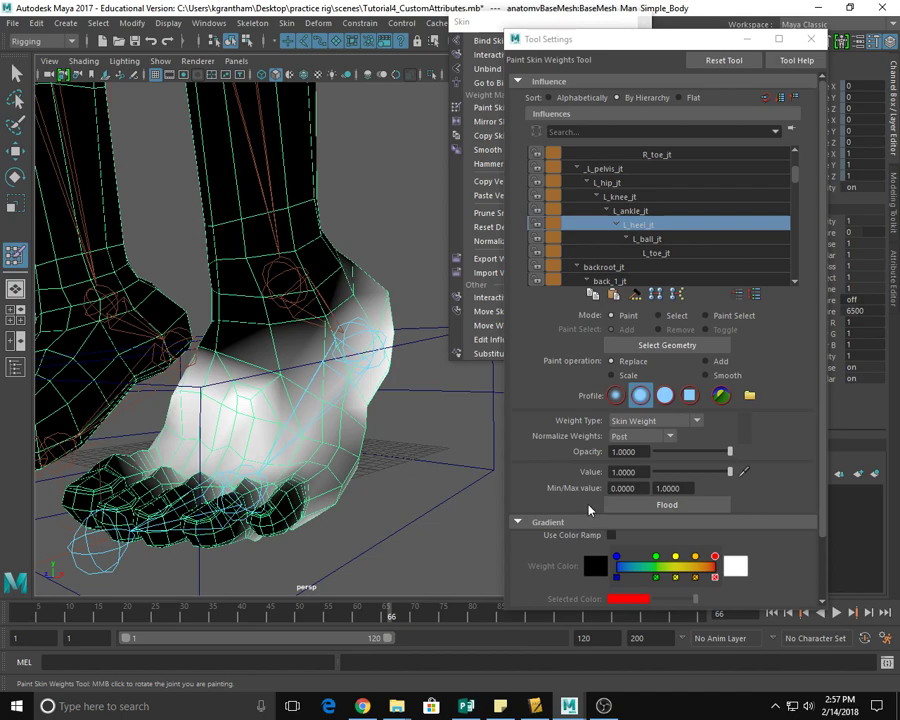
Soften the L_heel_jt weights on the left instep by painting with values 0.6893 and 0.4369.
left_click_drag(733, 473, 707, 472)
mouse_move(260, 393)
left_mouse_down()
mouse_move(188, 388)
mouse_move(244, 393)
mouse_move(301, 417)
left_mouse_up()
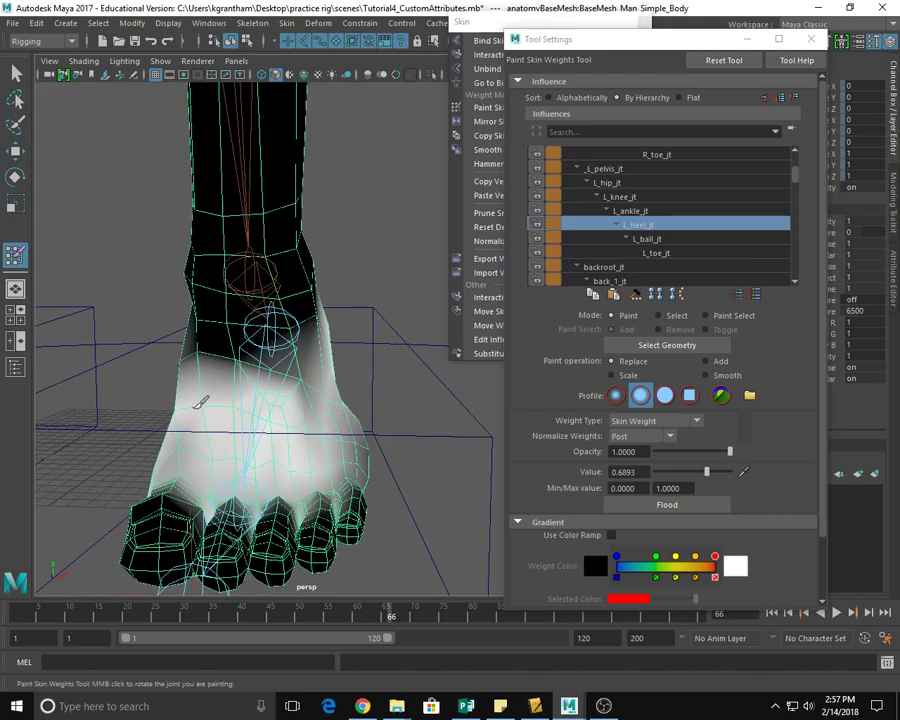
left_click_drag(707, 471, 687, 474)
left_click_drag(340, 470, 291, 418, "alt")
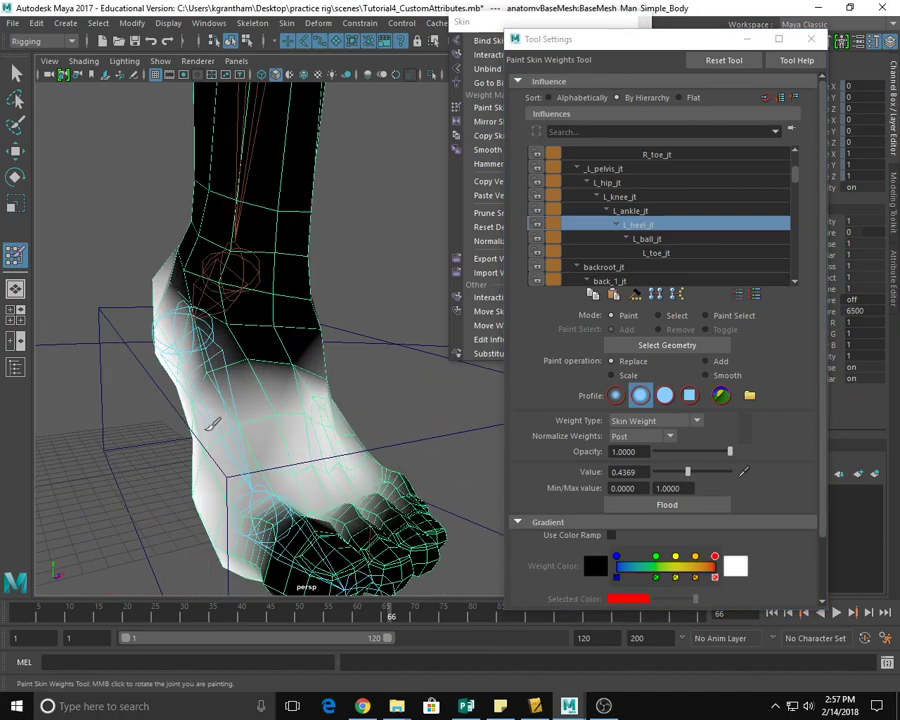
mouse_move(324, 402)
left_mouse_down("alt")
mouse_move(373, 398)
mouse_move(300, 410)
mouse_move(331, 427)
mouse_move(251, 418)
left_mouse_up("alt")
mouse_move(335, 437)
left_mouse_down("alt")
mouse_move(332, 428)
mouse_move(372, 458)
mouse_move(328, 430)
mouse_move(358, 494)
mouse_move(384, 508)
left_mouse_up("alt")
left_click_drag(312, 477, 393, 470, "alt")
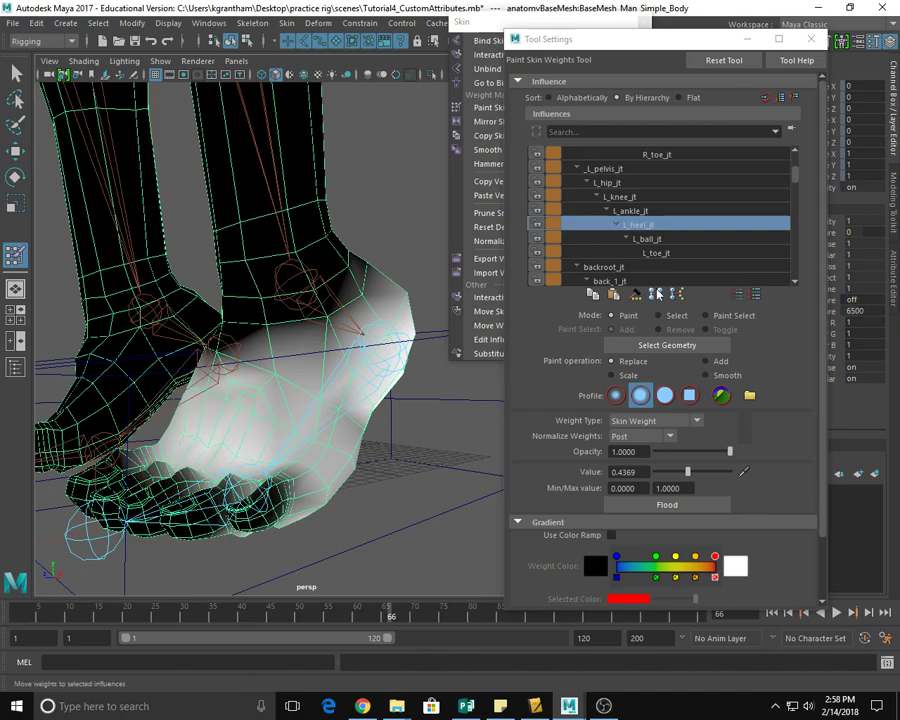
Dock the tool settings beside the viewport and return to the Select tool with both feet in view.
left_click_drag(605, 40, 723, 53)
left_click_drag(784, 71, 860, 80)
left_click_drag(344, 510, 399, 483, "alt")
left_click(16, 73)
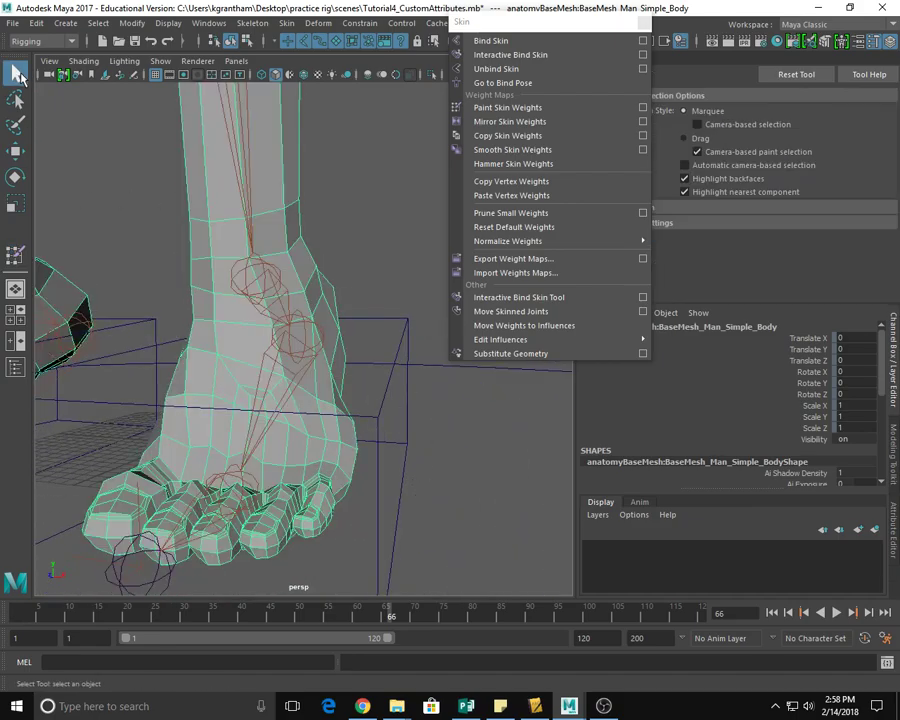
right_click_drag(434, 449, 241, 454, "alt")
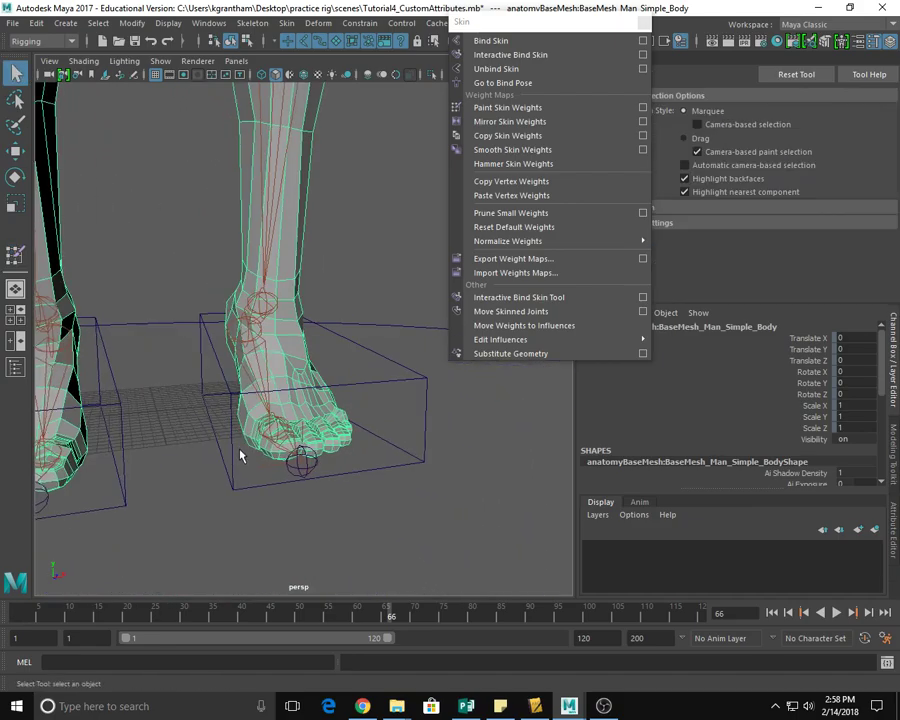
middle_click_drag(241, 454, 332, 420, "alt")
left_click_drag(332, 420, 45, 321, "alt")
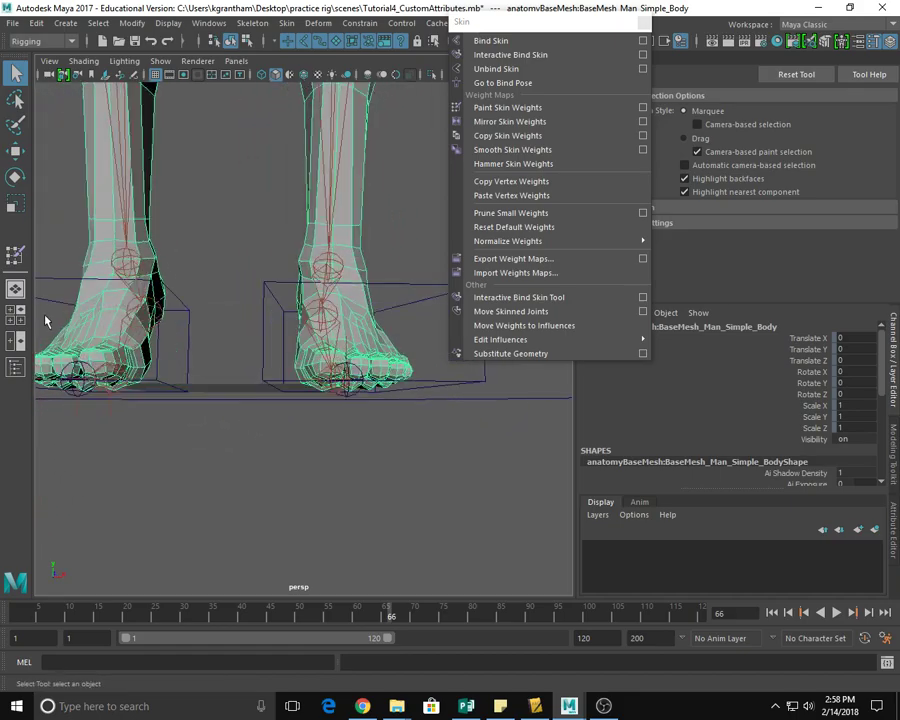
Mirror the body mesh's skin weights so the other foot receives the left foot's corrections, and dismiss the floating Skin commands.
left_click_drag(407, 407, 262, 362, "alt")
left_click_drag(221, 405, 353, 400, "alt")
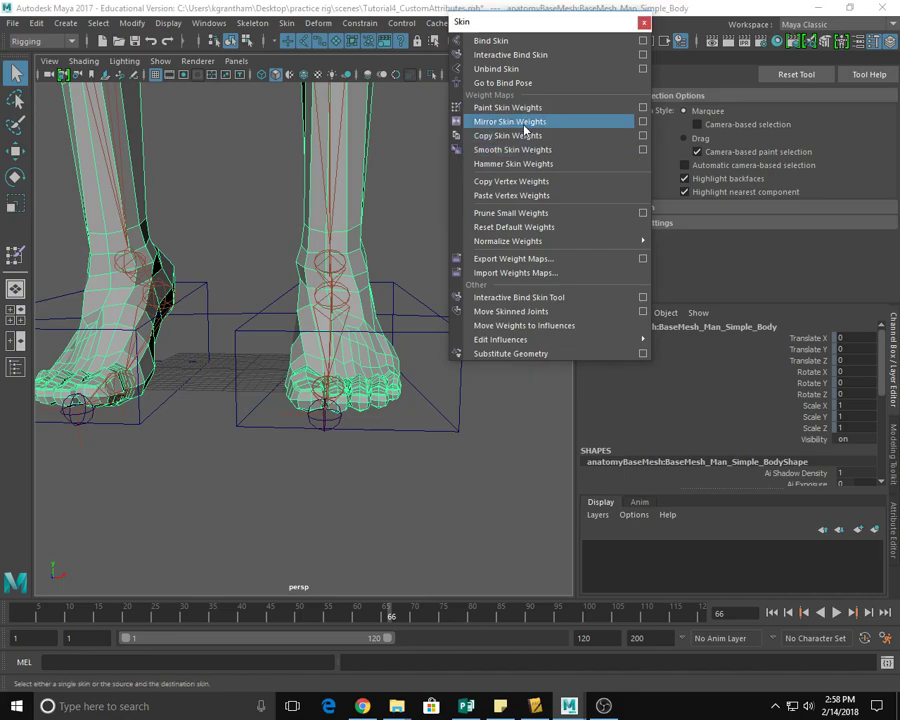
left_click(510, 181)
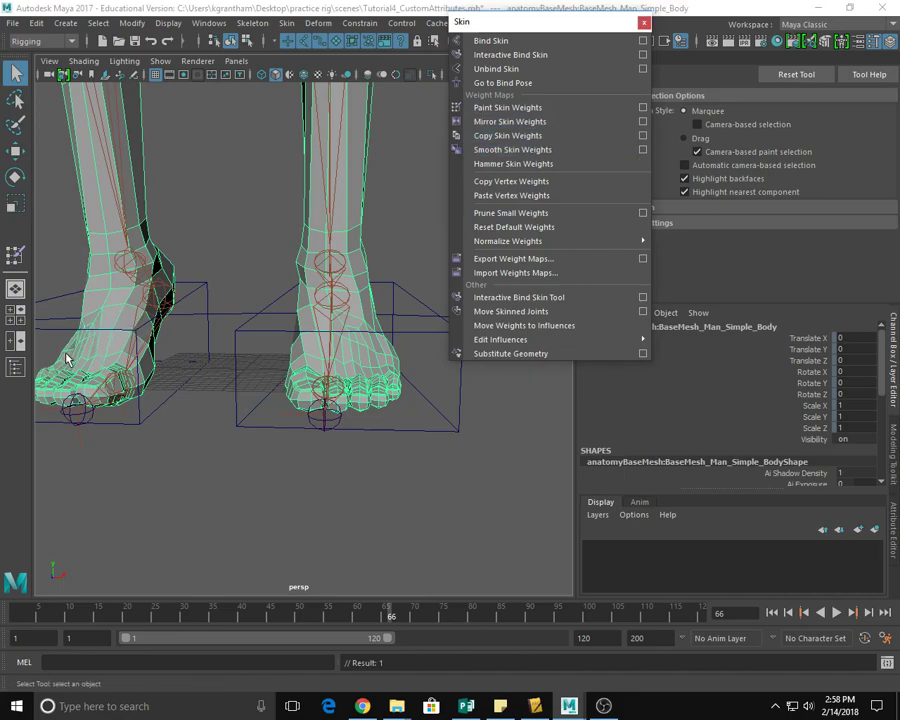
left_click_drag(232, 550, 301, 516, "alt")
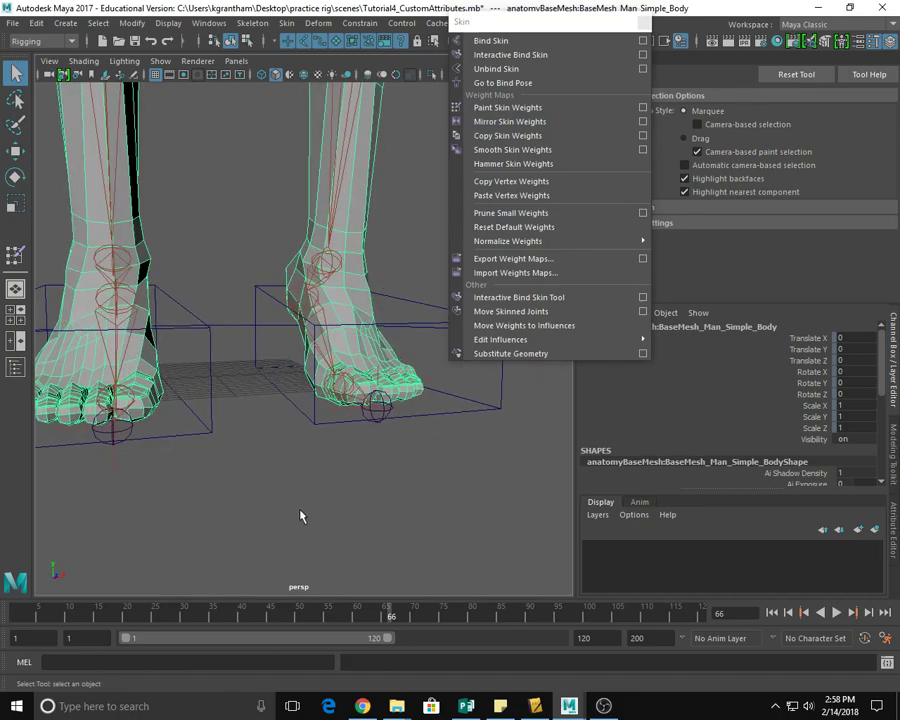
left_click(646, 23)
Select both foot controls and reset their Footroll to 0 in the full-height Channel Box.
scroll(365, 247, "down", 4)
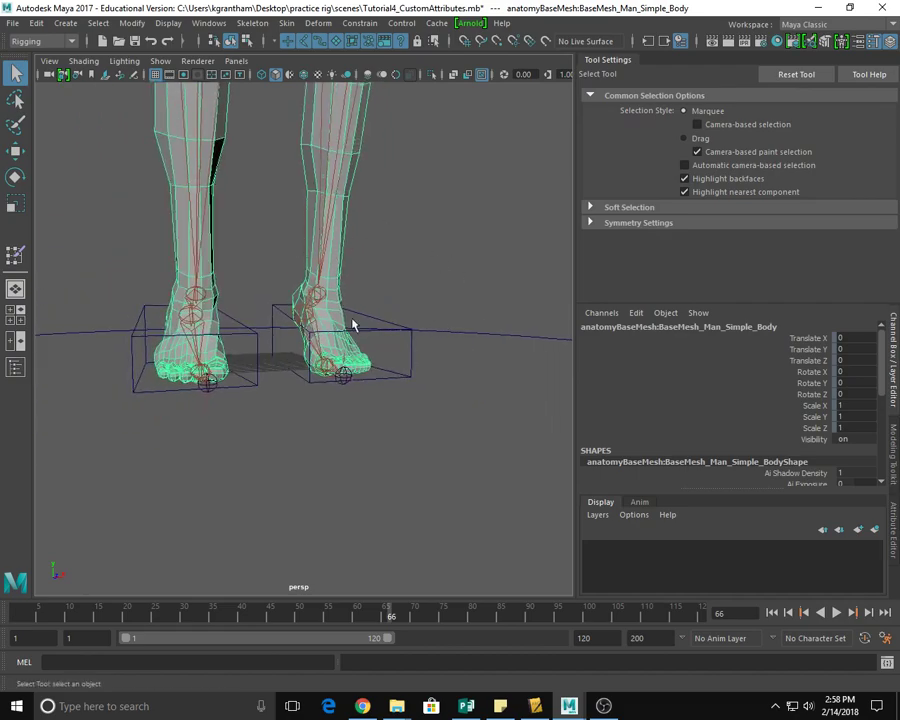
left_click_drag(320, 395, 347, 455)
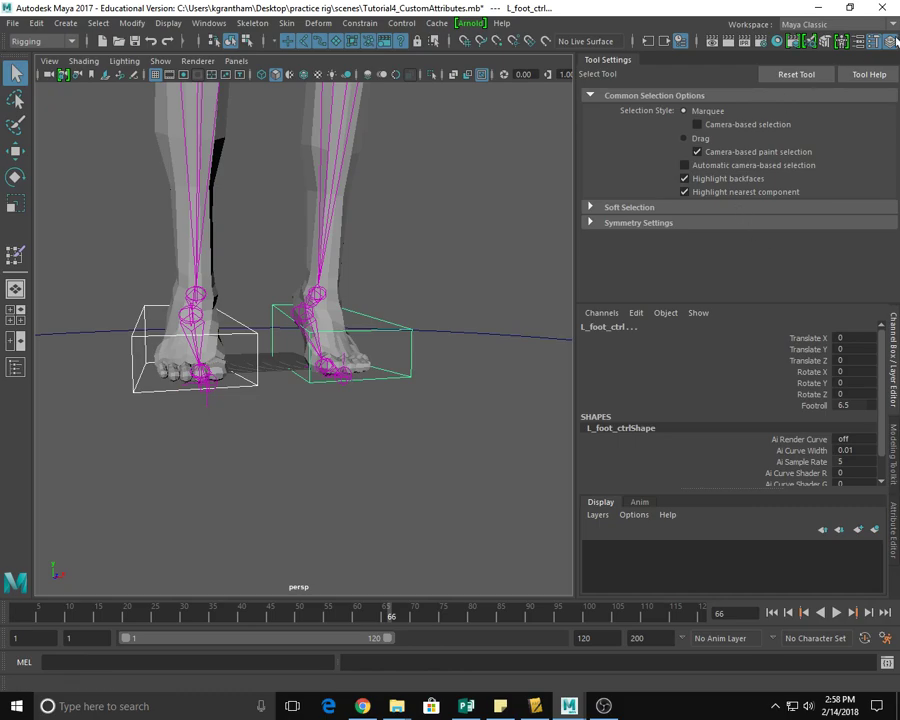
left_click(873, 42)
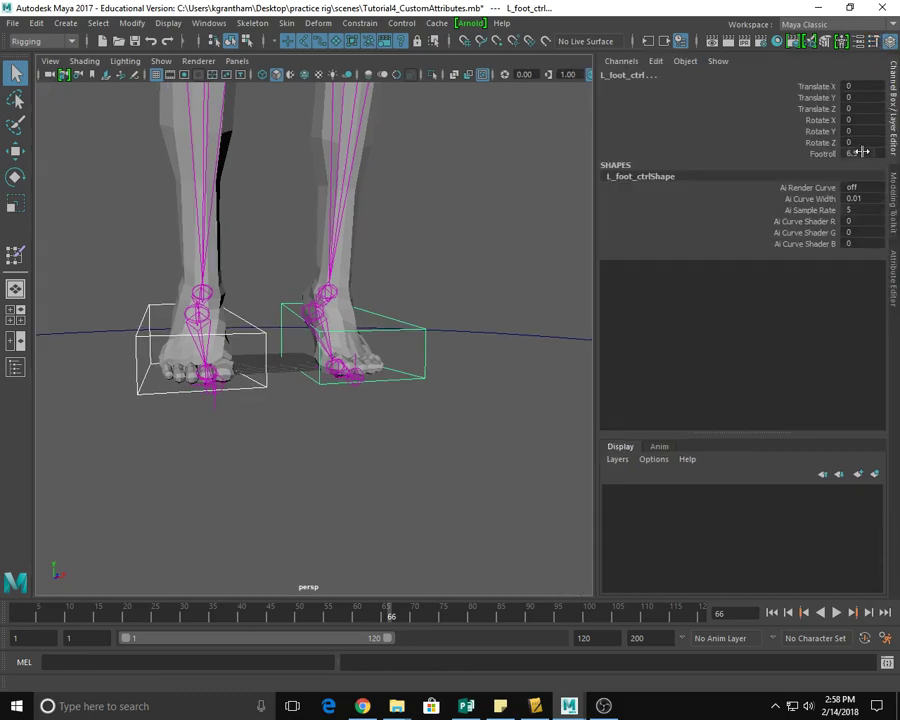
type("0")
key("Return")
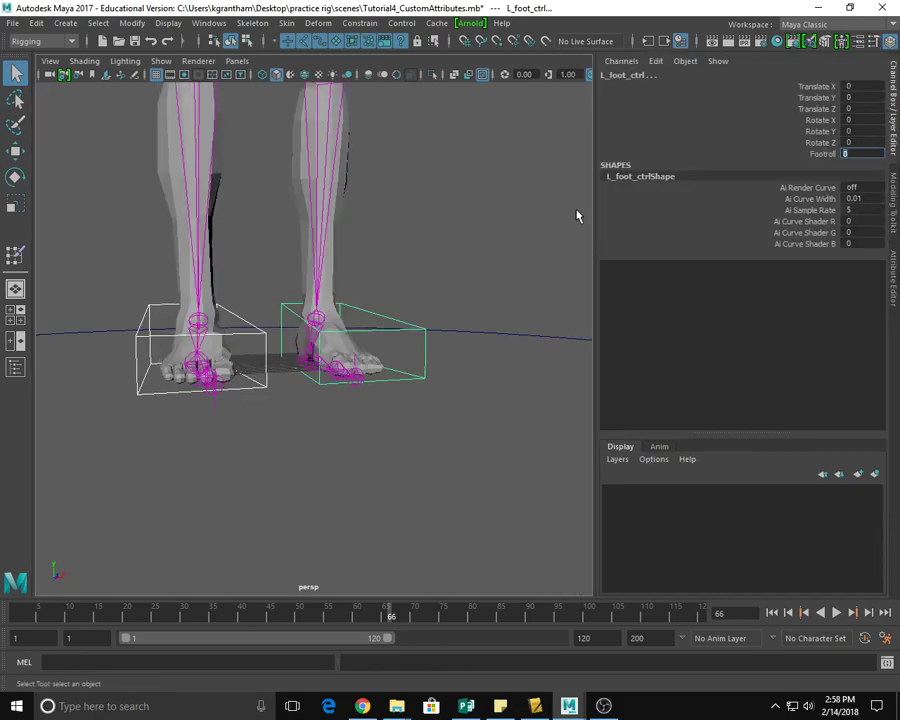
Inspect the legs at neutral foot roll, and the head and neck from the side.
right_click_drag(488, 378, 448, 261, "alt")
left_click_drag(448, 261, 270, 372, "alt")
left_click_drag(491, 418, 367, 459, "alt")
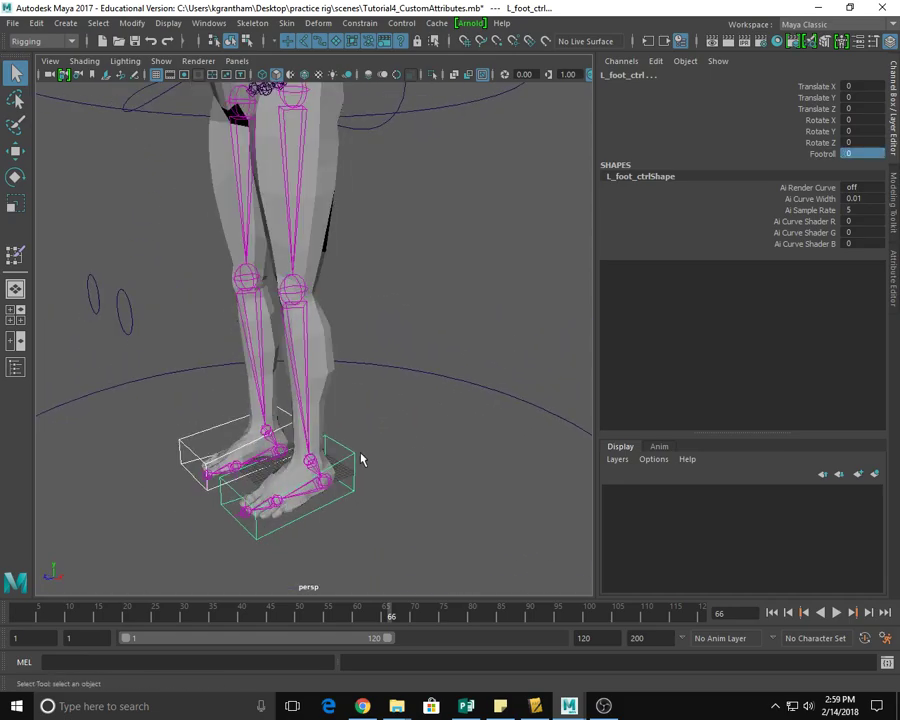
left_click_drag(450, 255, 455, 447, "alt")
left_click_drag(440, 309, 370, 297, "alt")
right_click_drag(370, 297, 396, 316, "alt")
middle_click_drag(396, 316, 471, 271, "alt")
left_click_drag(471, 271, 456, 285, "alt")
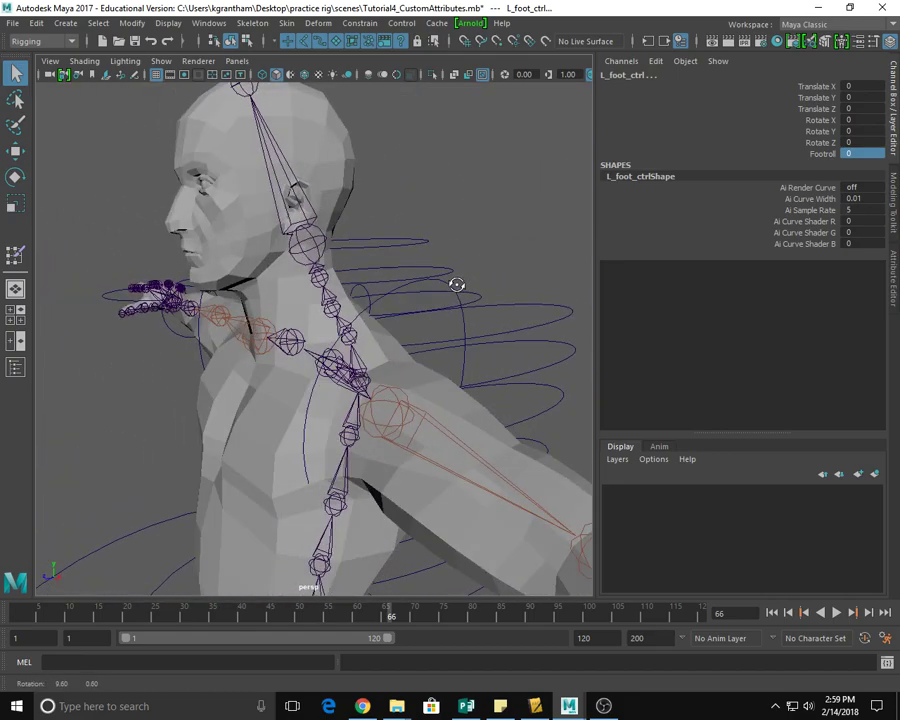
Test the neck deformation by rotating neck3_ctrl about -30 degrees in X, and undo the rotation.
left_click(308, 255)
key("w")
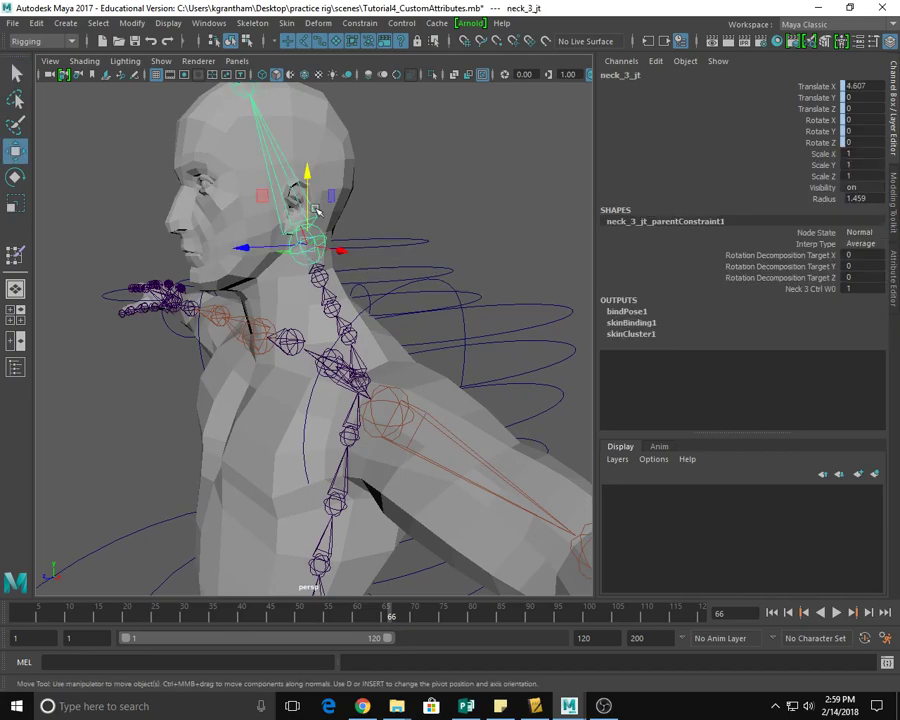
key("e")
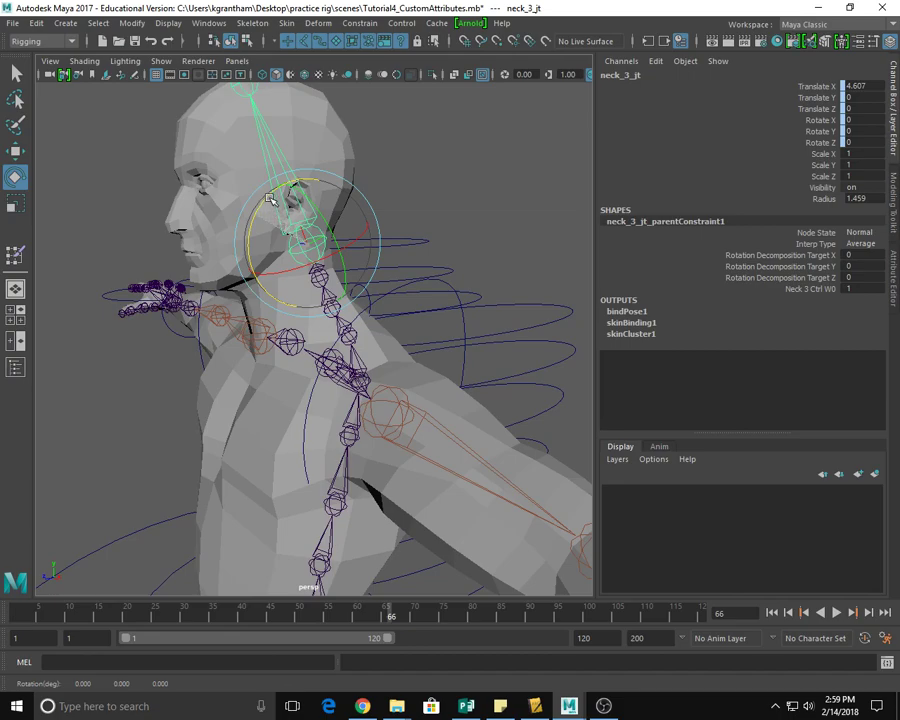
left_click(422, 243)
left_click_drag(340, 240, 282, 200)
key("ctrl+z")
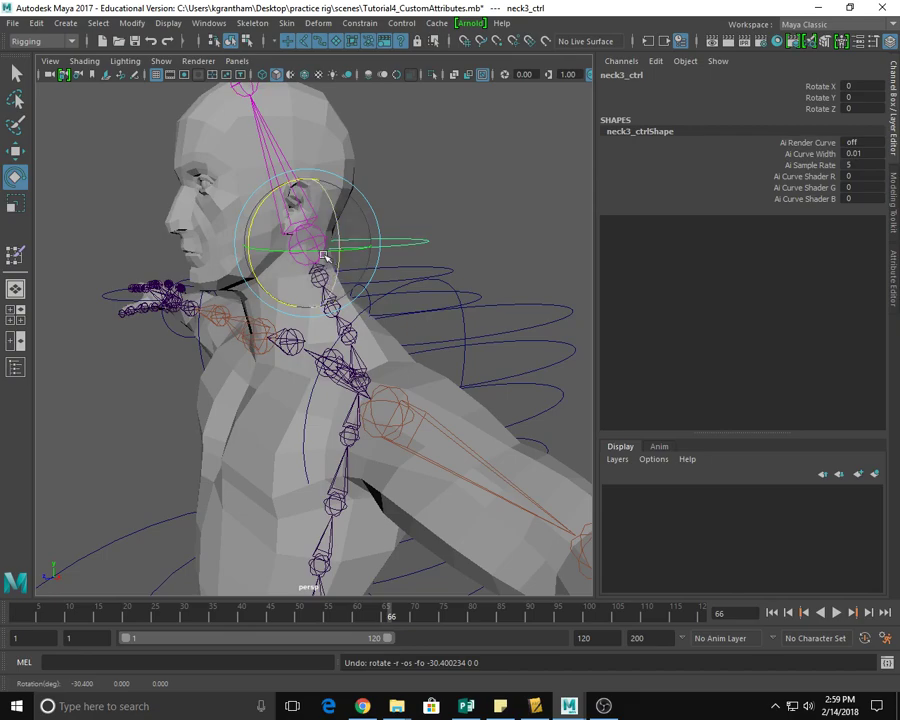
Activate the Interactive Bind Skin Tool and choose neck_3_jt to display its influence volume around the head.
left_click_drag(427, 327, 395, 315, "alt")
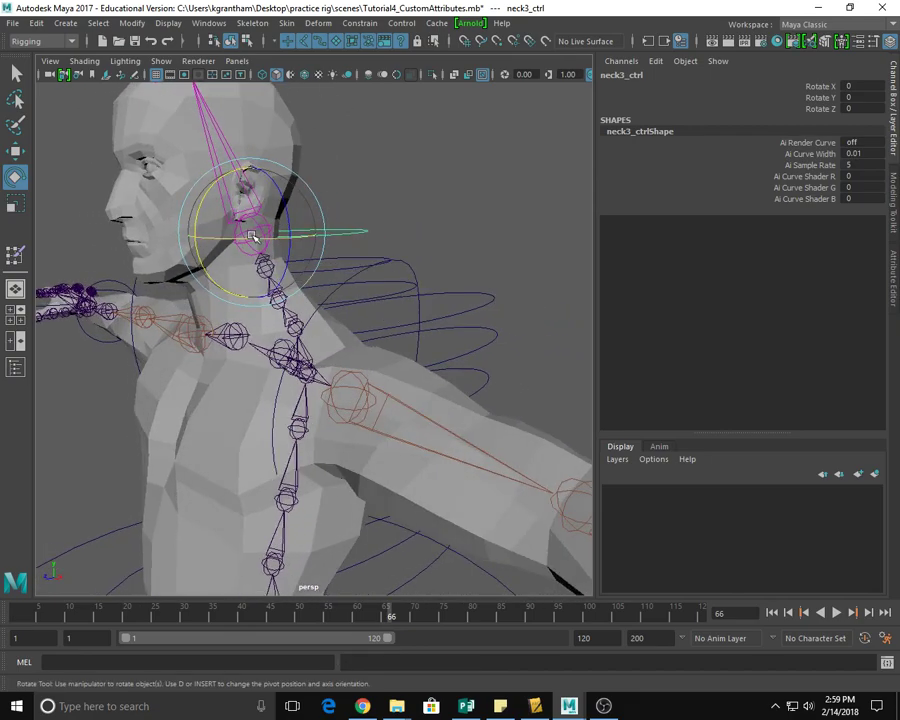
left_click_drag(420, 300, 224, 401, "alt")
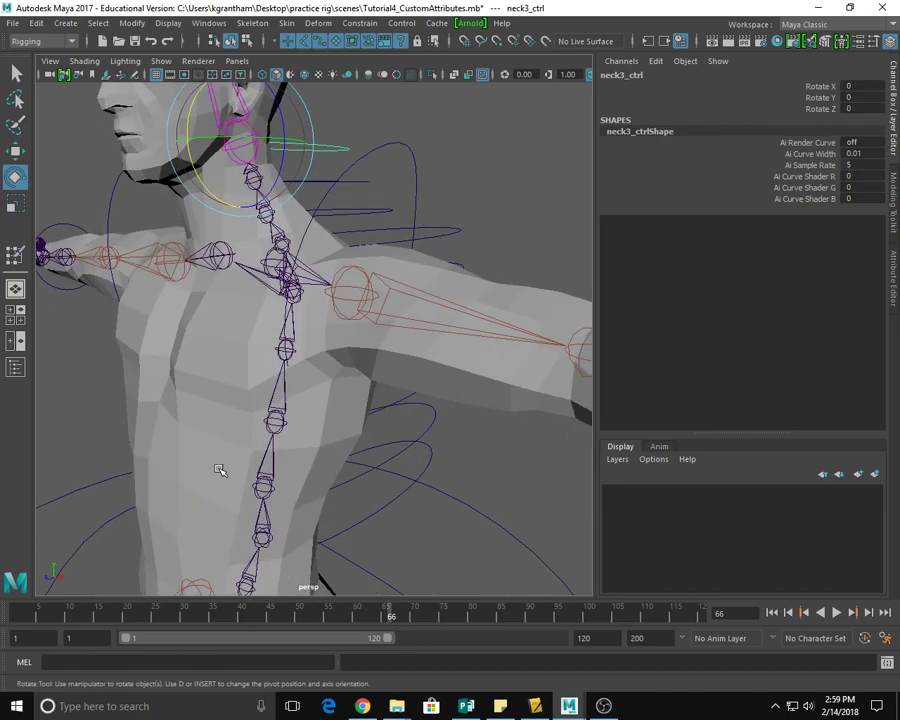
left_click_drag(401, 142, 378, 233, "alt")
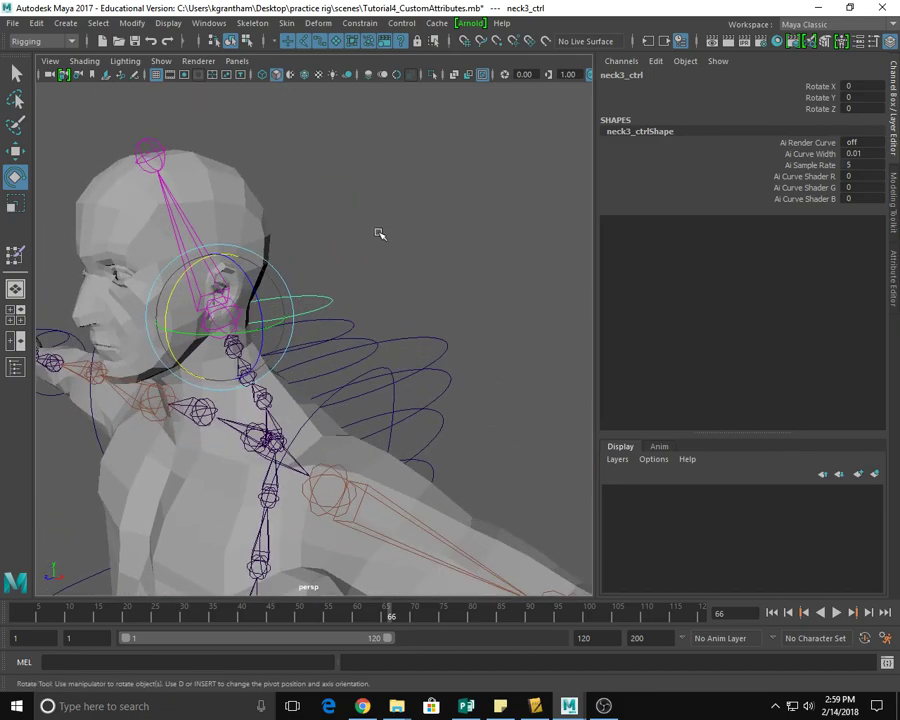
left_click(285, 24)
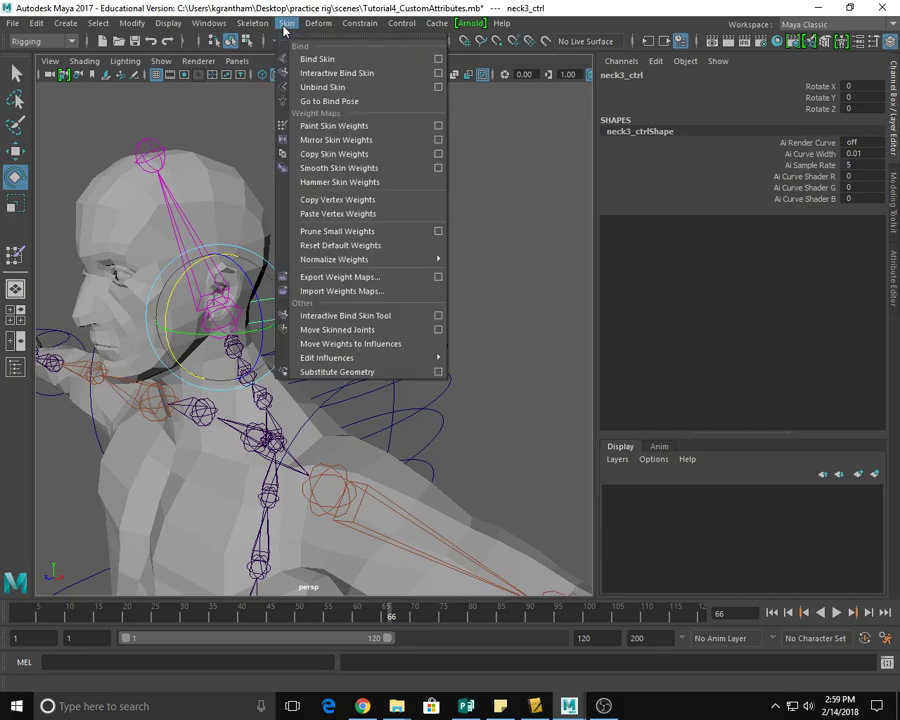
left_click(354, 318)
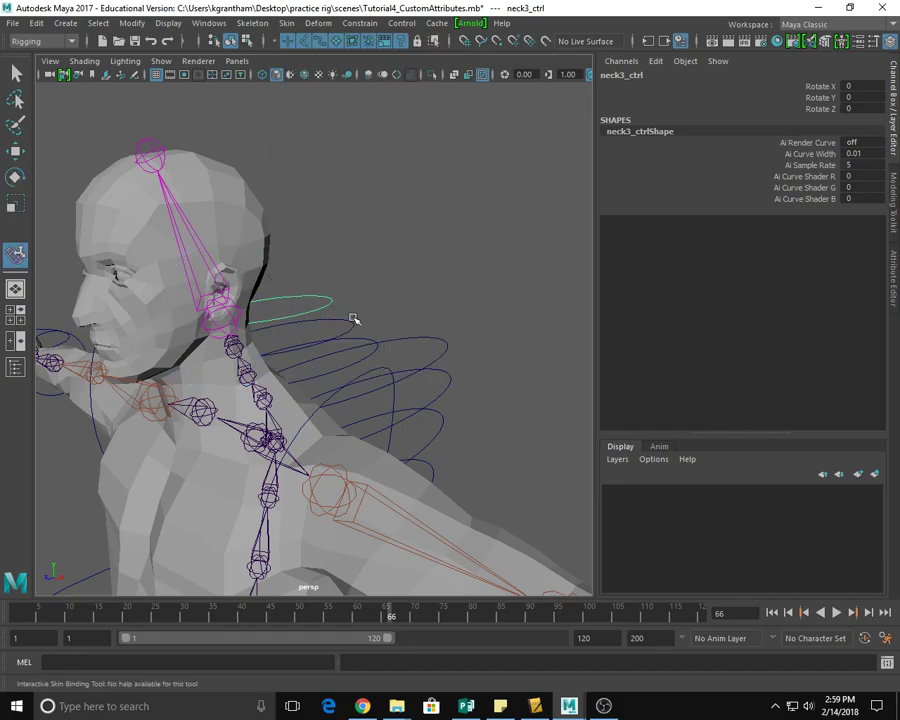
left_click(236, 343)
left_click_drag(370, 341, 319, 315, "alt")
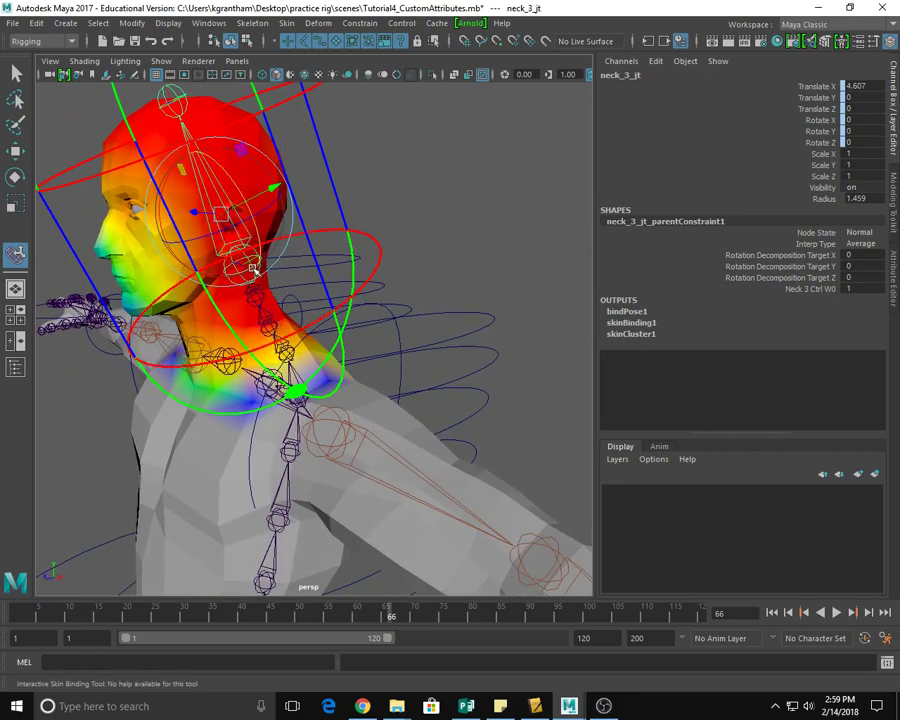
left_click_drag(446, 217, 468, 195, "alt")
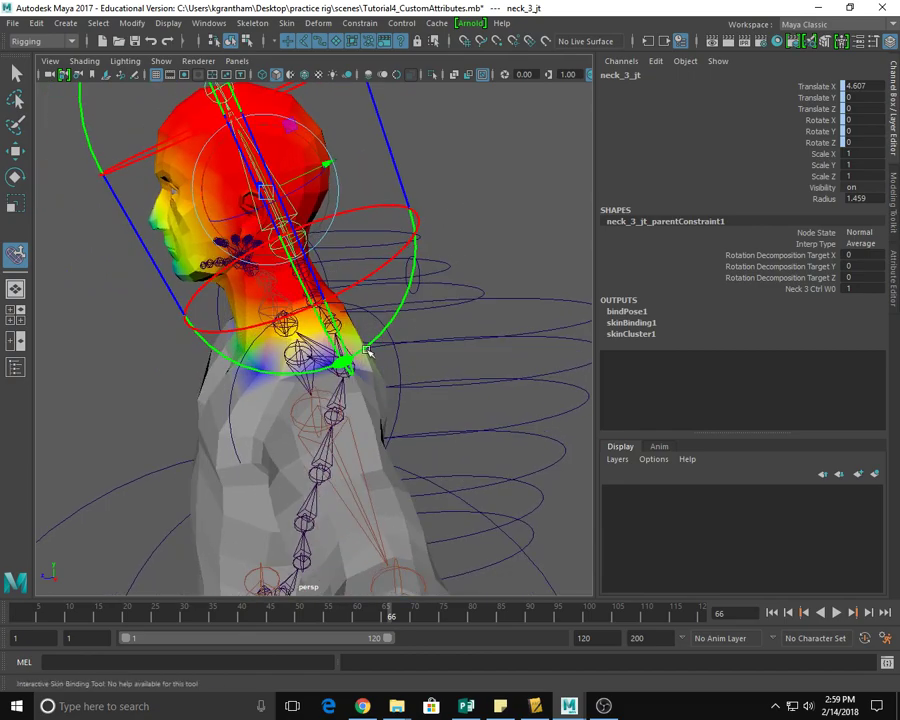
Resize and reposition the neck_3_jt influence volume so it covers the face and skull with less influence on the shoulders.
left_click_drag(330, 347, 213, 296)
left_click_drag(128, 215, 139, 268)
middle_click_drag(445, 289, 472, 303, "alt")
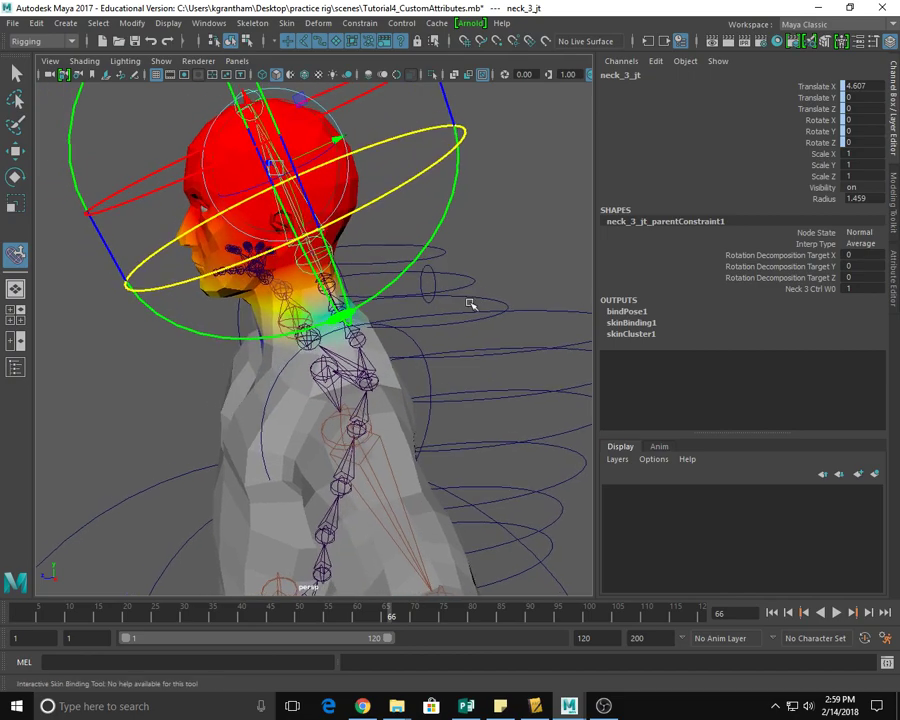
middle_click_drag(406, 217, 448, 279, "alt")
left_click(292, 171)
left_click_drag(292, 171, 297, 185)
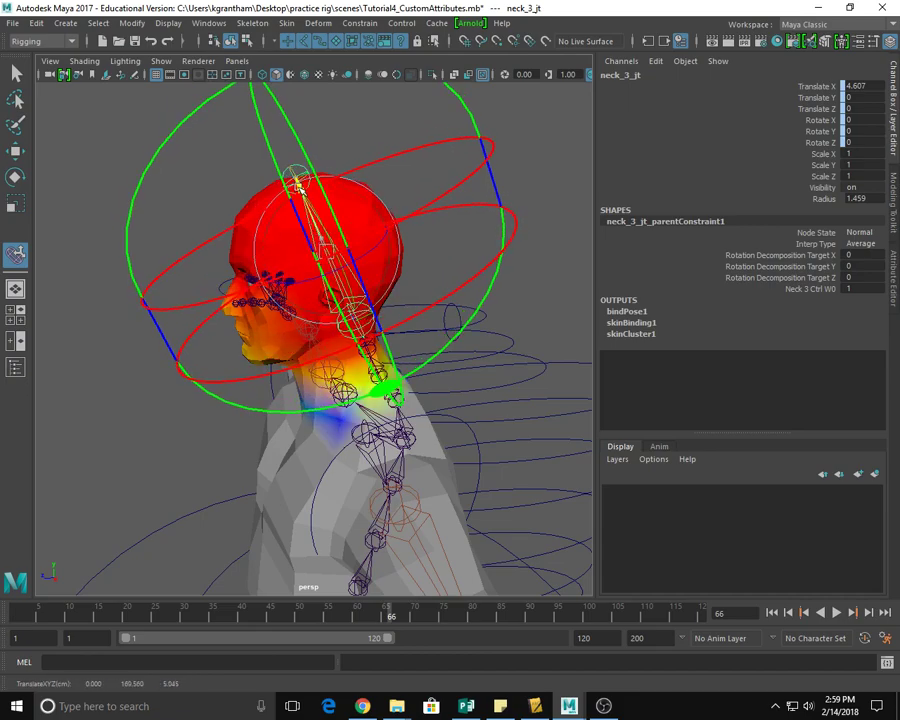
left_click_drag(386, 228, 300, 128)
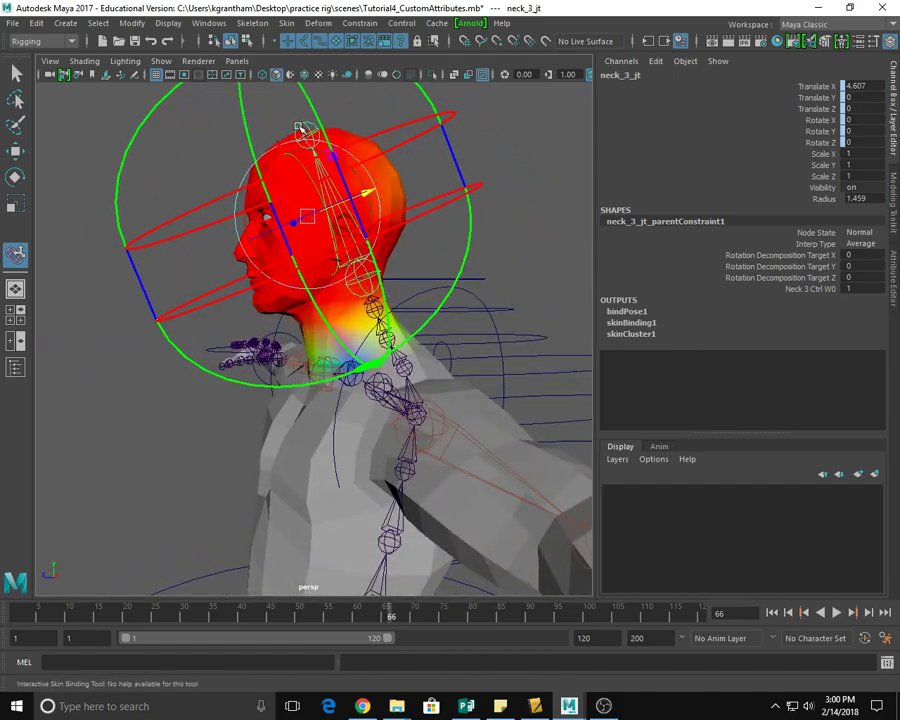
left_click_drag(406, 226, 325, 203, "alt")
mouse_move(256, 159)
left_mouse_down()
mouse_move(251, 142)
mouse_move(240, 147)
mouse_move(251, 156)
left_mouse_up()
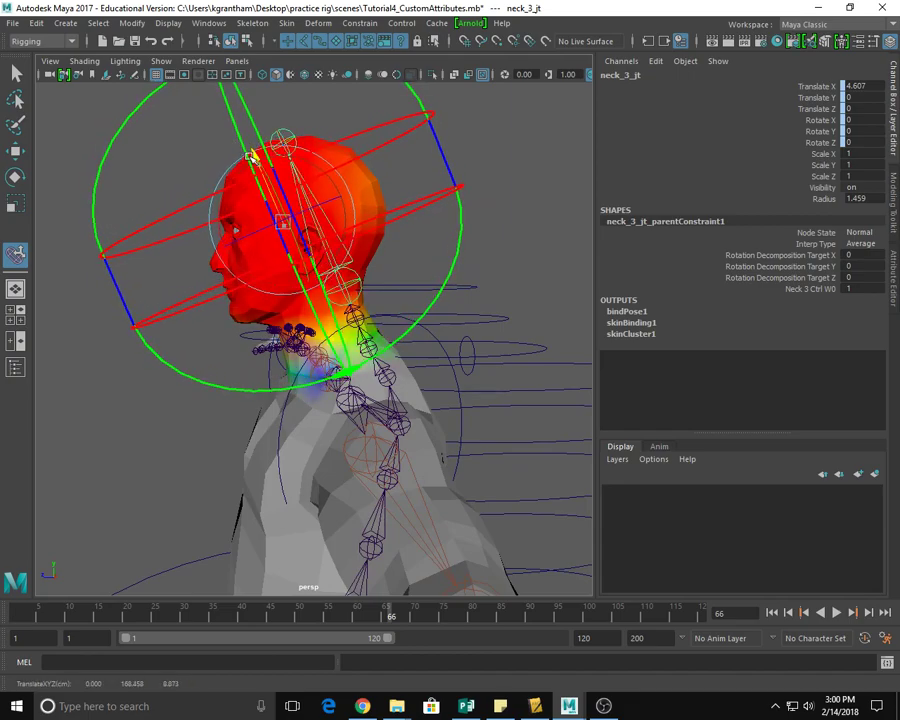
Test the adjusted head binding by rotating neck3_ctrl in X, and undo the rotation.
left_click(474, 287)
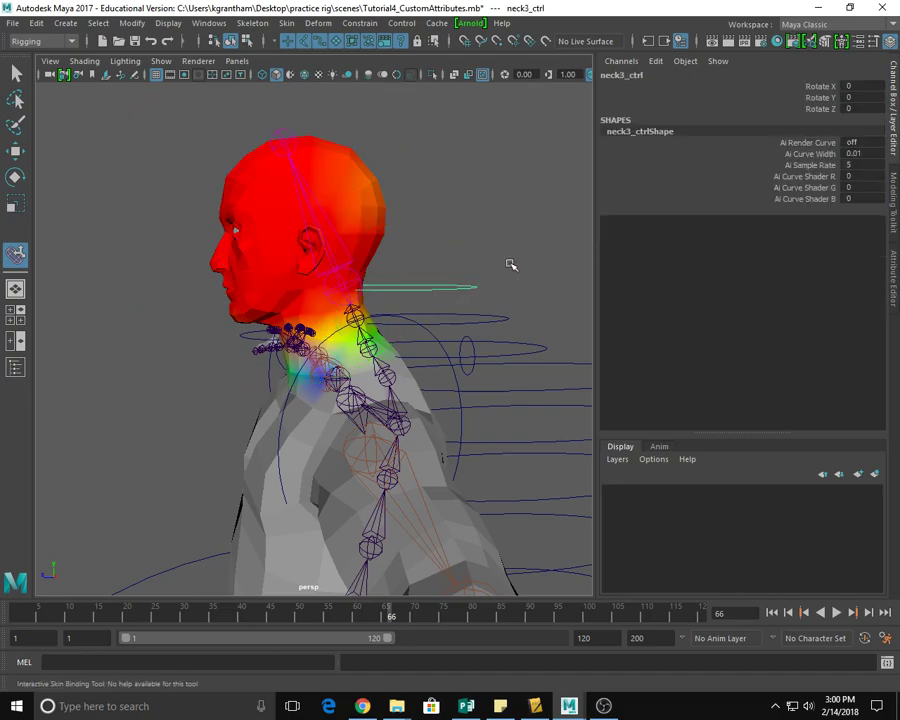
key("e")
mouse_move(286, 272)
left_mouse_down()
mouse_move(300, 245)
mouse_move(284, 263)
left_mouse_up()
left_click_drag(303, 244, 284, 260)
key("ctrl+z")
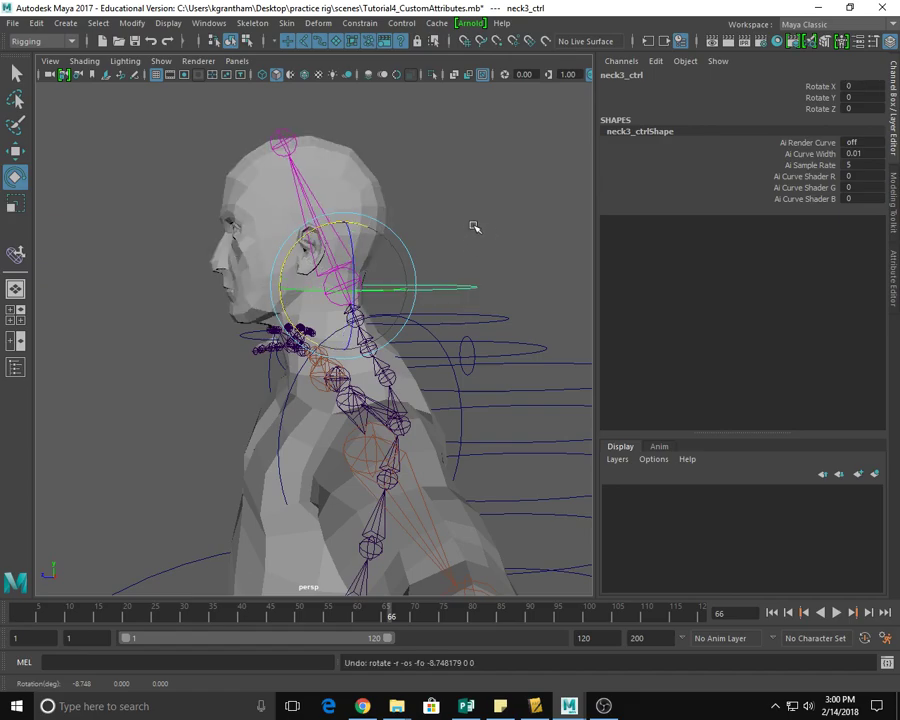
key("ctrl+z")
Activate the Interactive Bind Skin Tool on neck_2_jt and float the Skin commands beside the viewport.
left_click(357, 314)
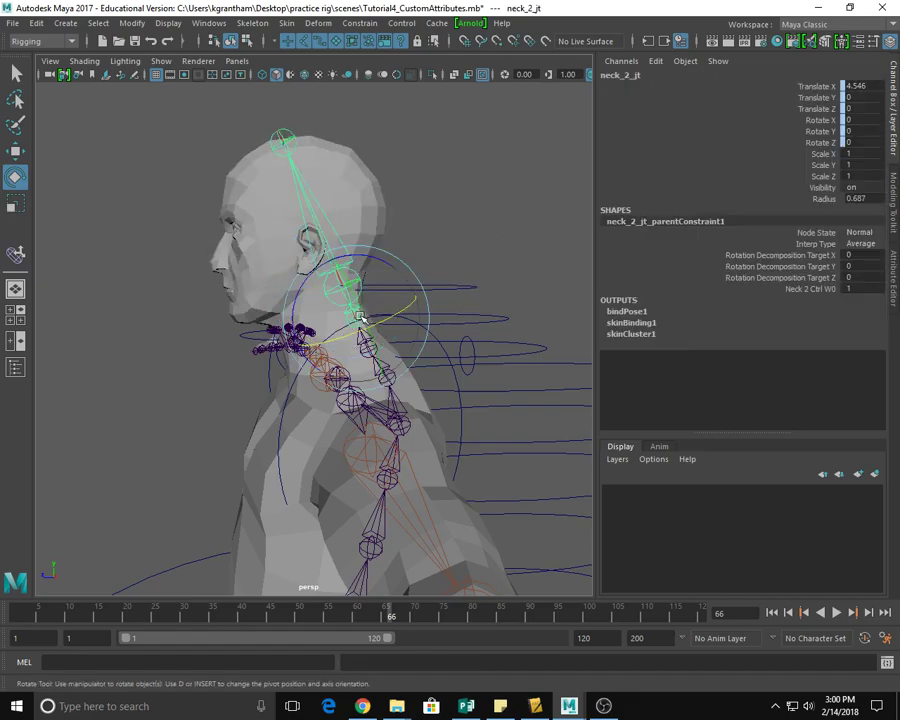
left_click(286, 23)
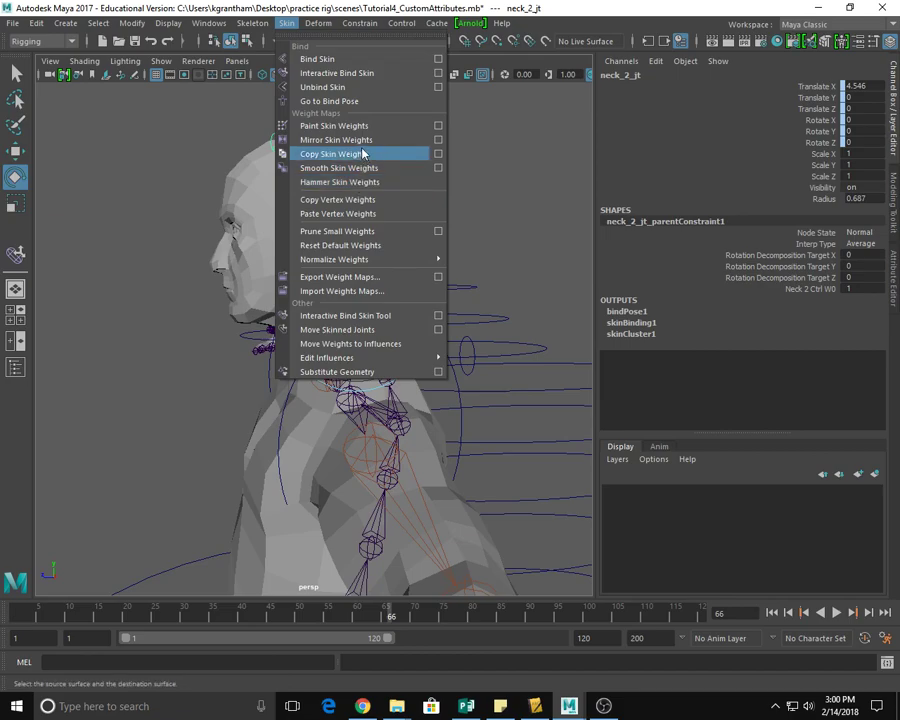
left_click(345, 316)
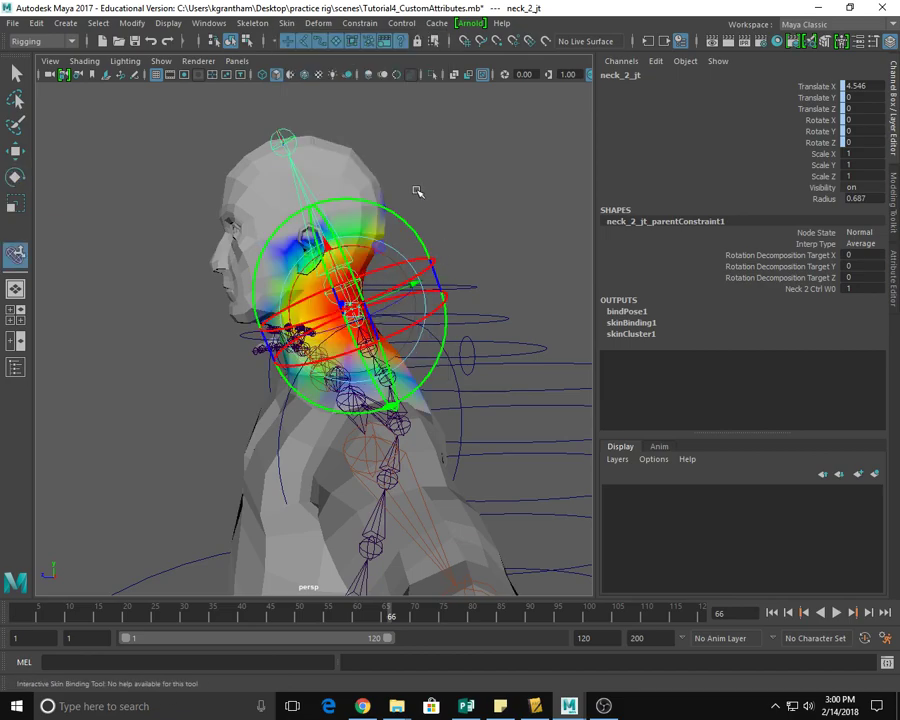
left_click(296, 28)
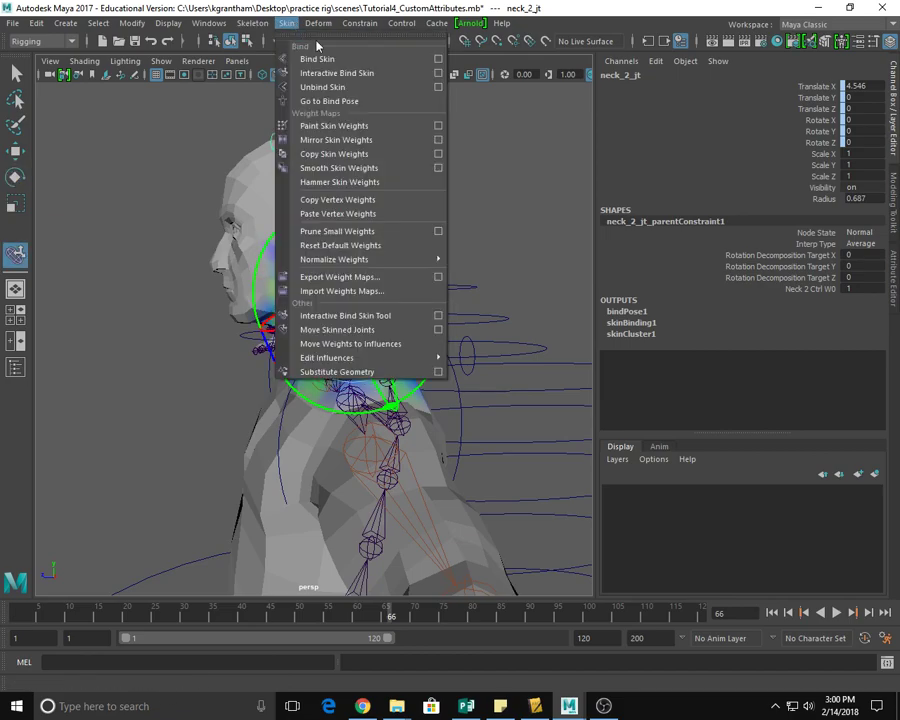
left_click(316, 35)
left_click_drag(320, 20, 659, 37)
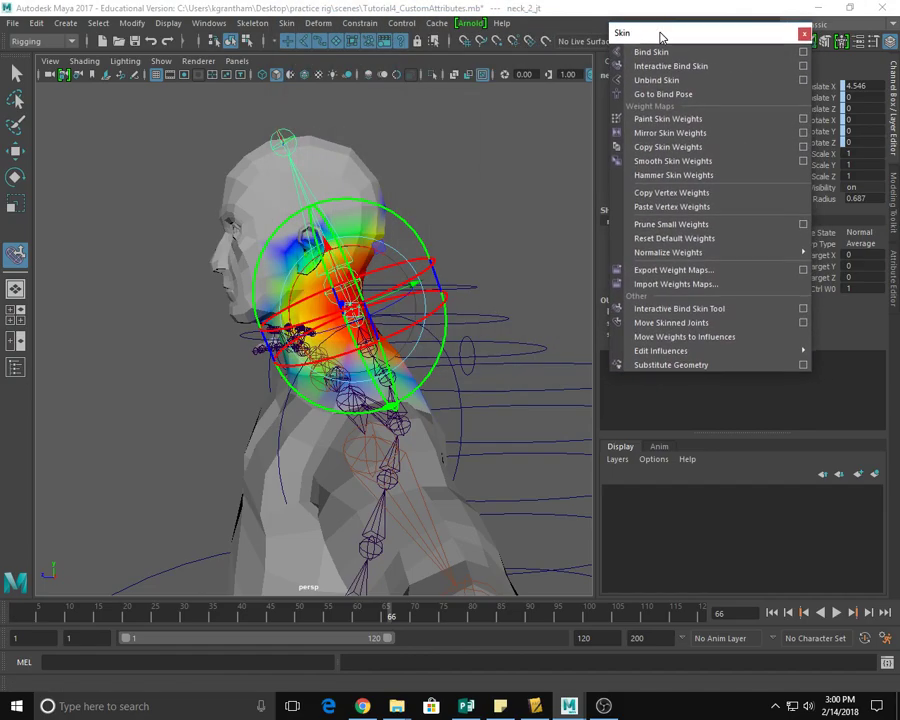
Shrink the neck_2_jt influence volume so it stays around the neck, away from the back of the head.
left_click_drag(455, 428, 440, 388, "alt")
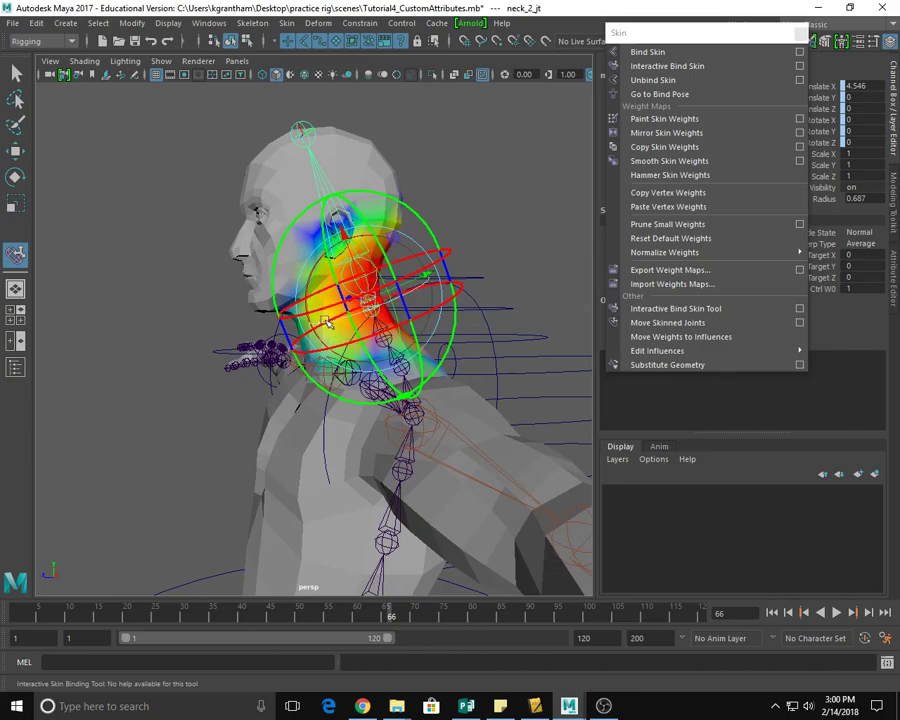
left_click_drag(300, 232, 332, 242, "alt")
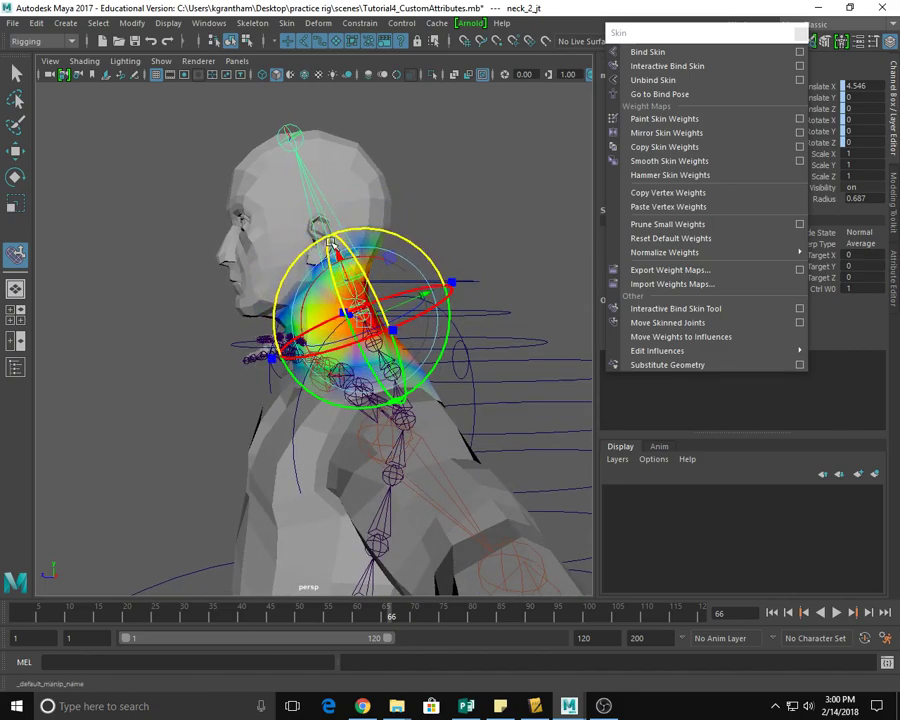
left_click(437, 227)
Choose neck_1_jt and slightly widen its influence volume around the base of the neck.
left_click(377, 343)
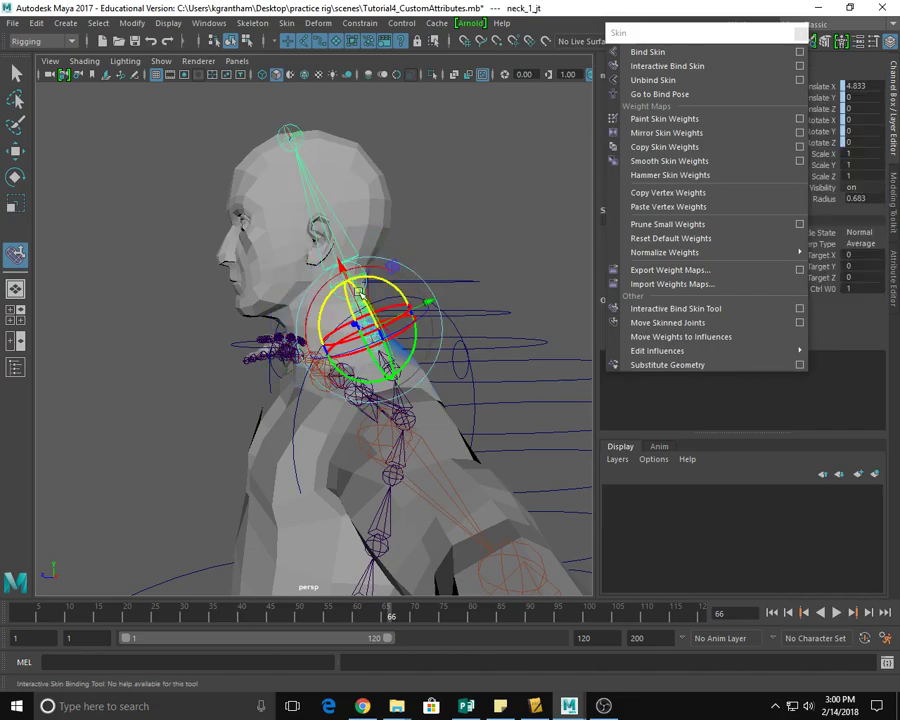
left_click_drag(324, 349, 316, 354)
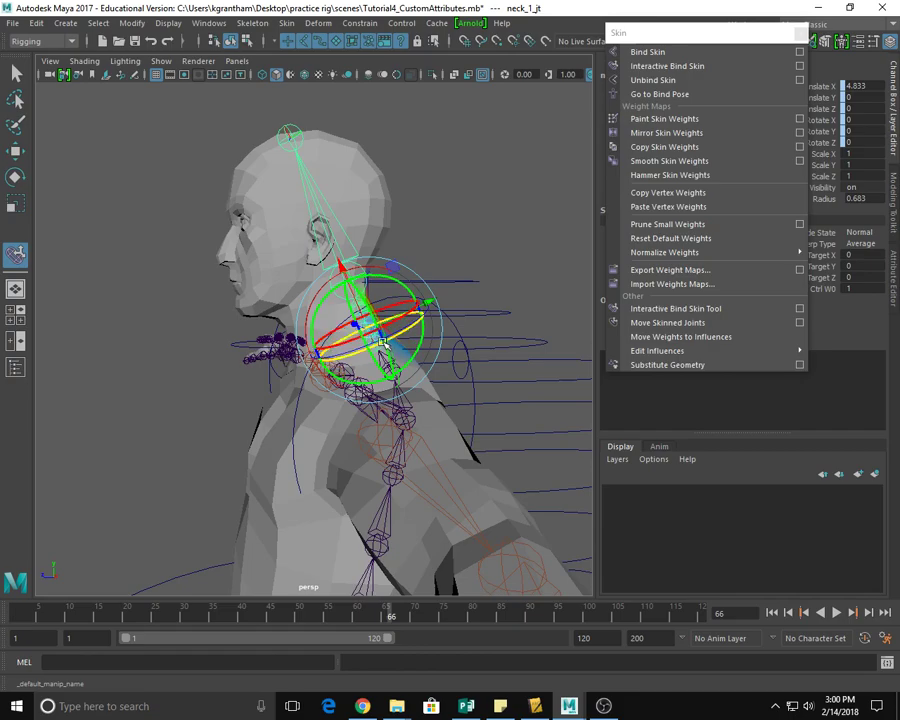
left_click_drag(476, 362, 446, 187, "alt")
left_click(351, 373)
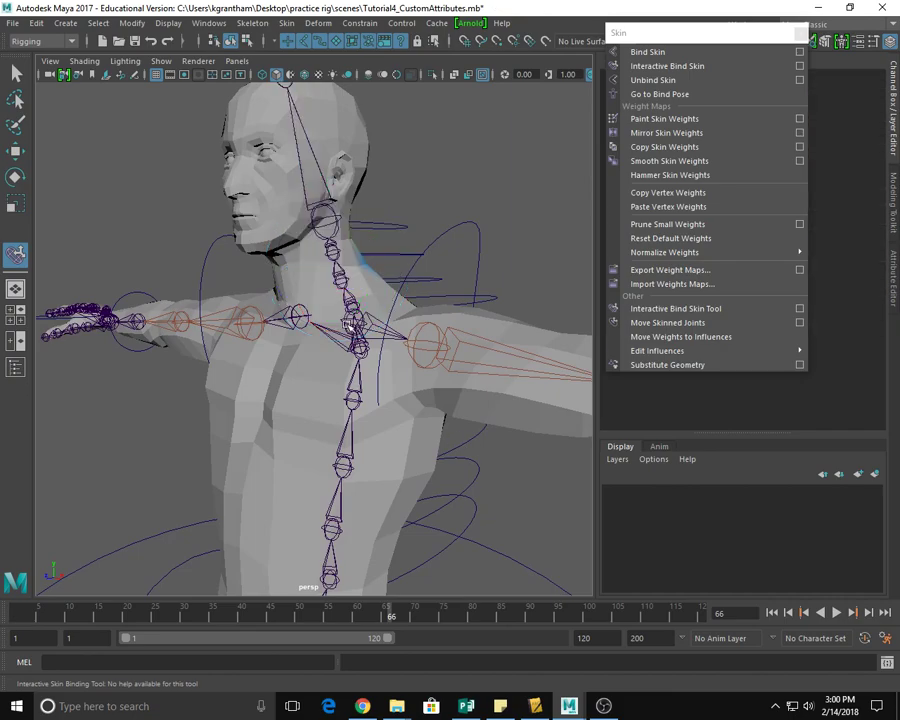
Choose L_collar_jt and shrink its influence volume off the opposite side of the chest and lower face, towards the left shoulder.
left_click(352, 320)
left_click_drag(338, 401, 426, 185, "alt")
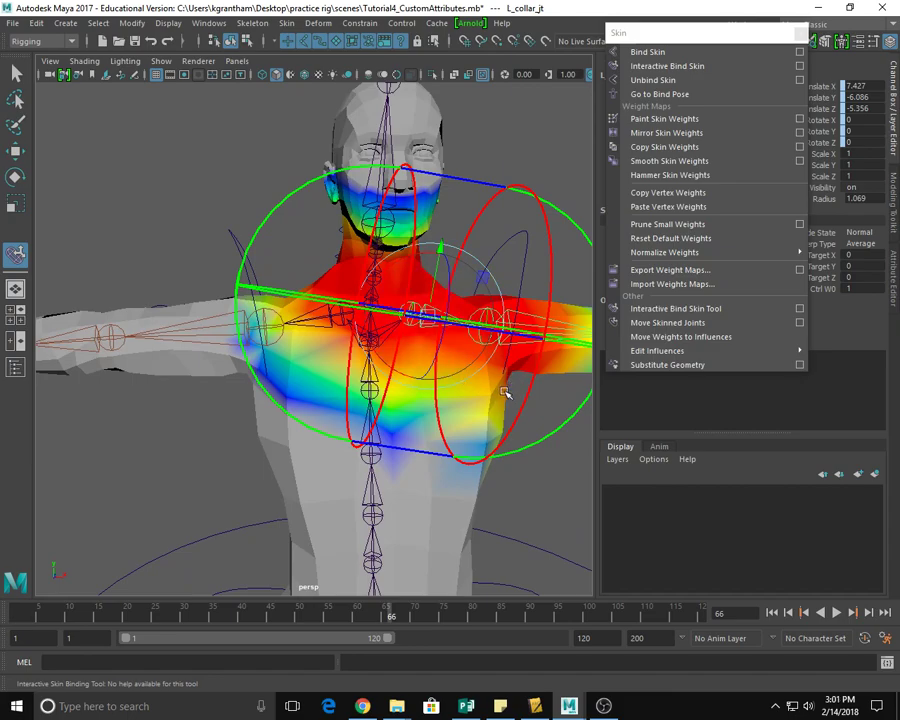
left_click_drag(549, 388, 492, 394, "alt")
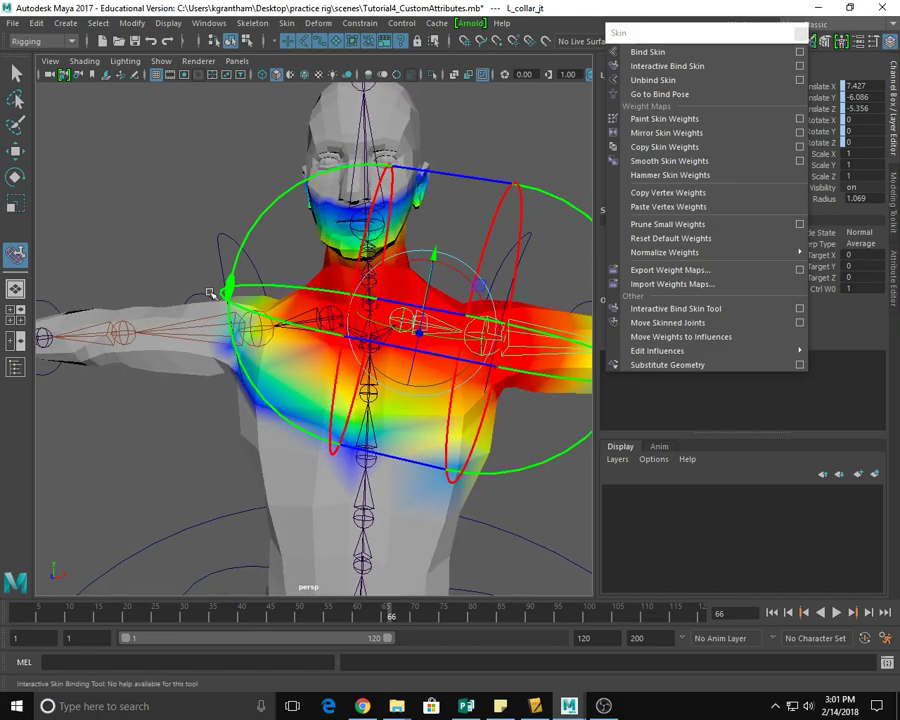
left_click_drag(228, 290, 330, 332)
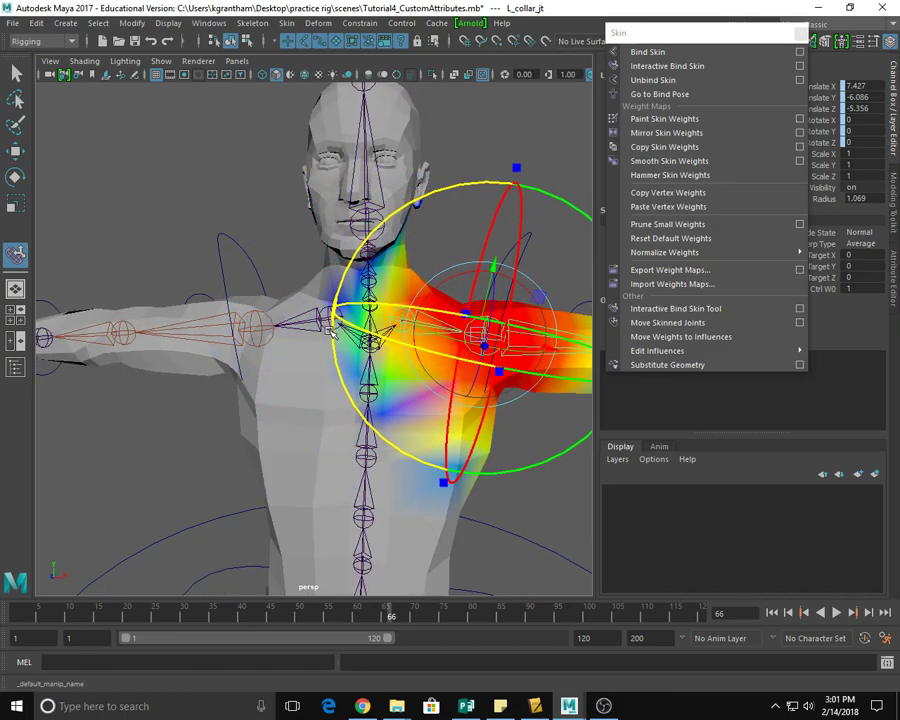
left_click_drag(517, 198, 372, 462)
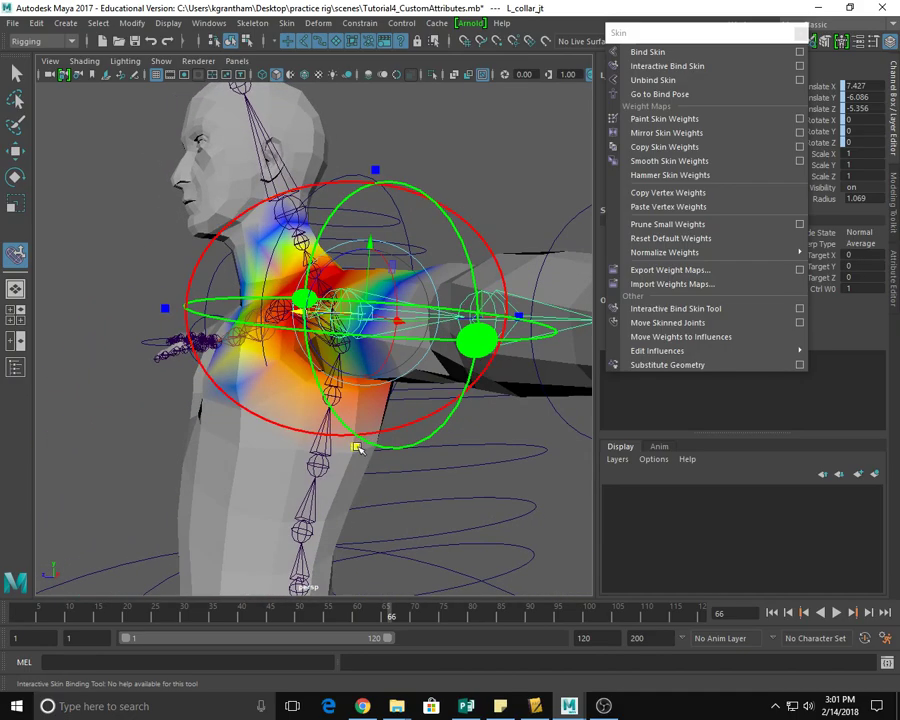
Refine the L_collar_jt influence volume from behind by slightly rotating it, narrowing it and lowering it around the left shoulder.
left_click_drag(412, 432, 297, 417, "alt")
left_click_drag(217, 344, 219, 343)
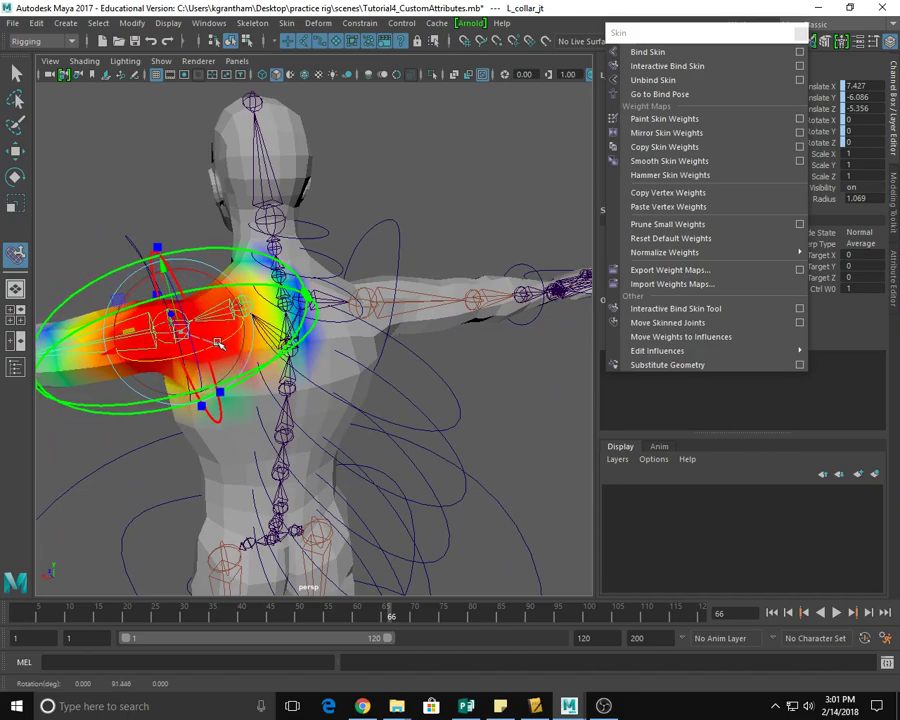
left_click_drag(221, 397, 204, 395)
left_click_drag(284, 426, 199, 406, "alt")
left_click_drag(175, 255, 173, 262)
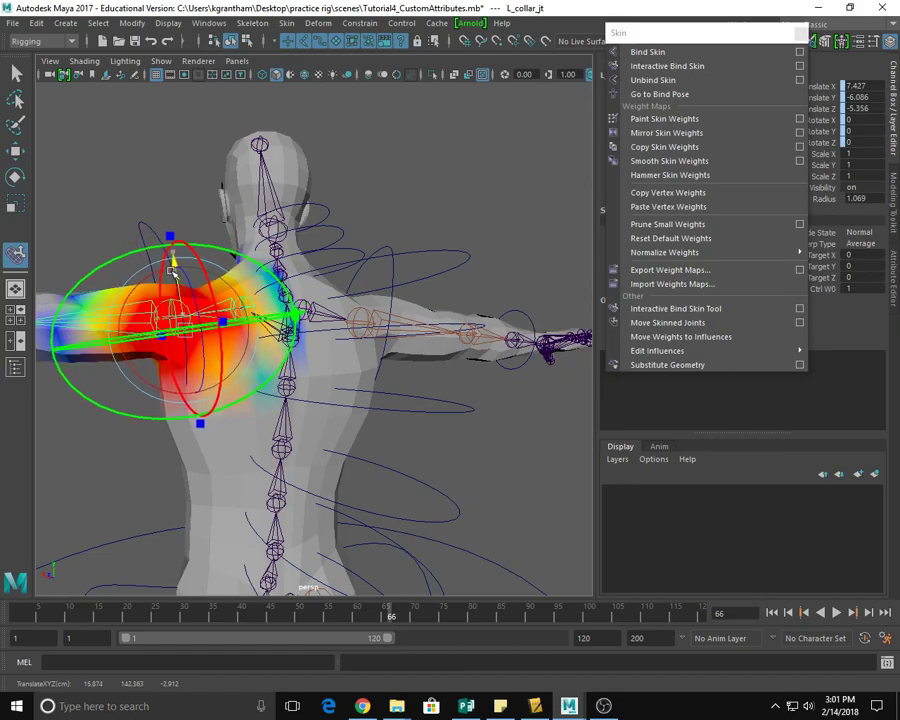
left_click_drag(150, 390, 428, 470, "alt")
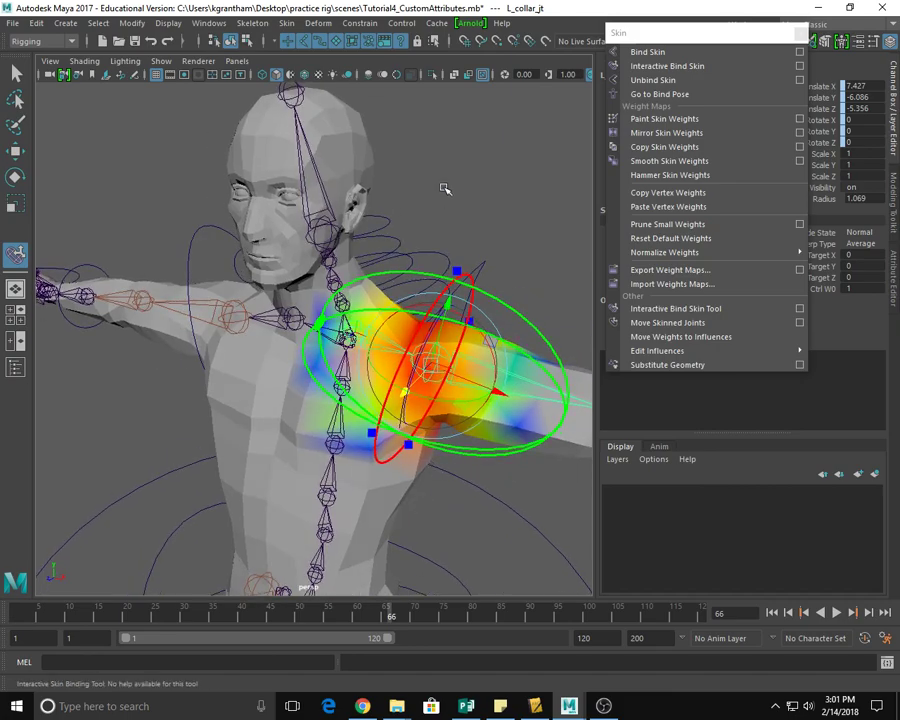
Test the collar binding by rotating L_shoulder_ctrl about -13 and about -10 degrees in Y, undoing each rotation.
left_click(474, 266)
left_click_drag(458, 434, 392, 468, "alt")
key("w")
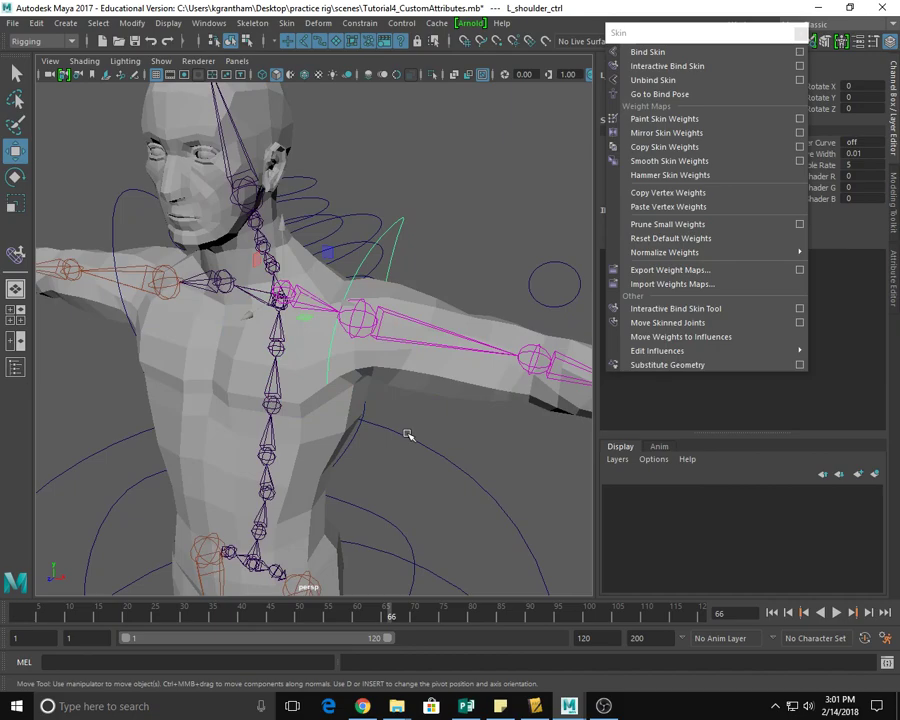
key("e")
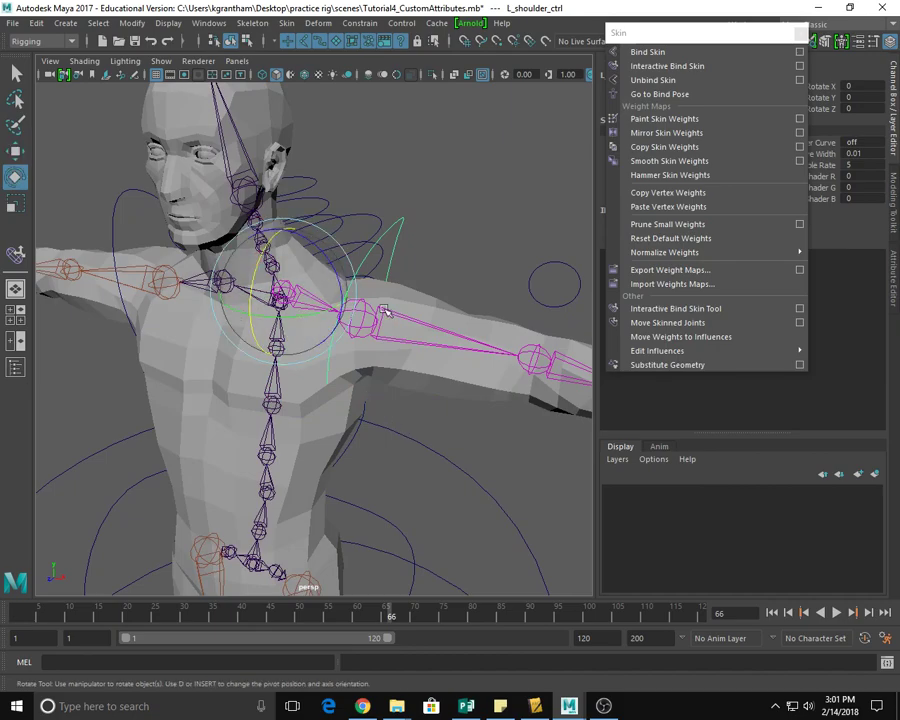
left_click_drag(333, 263, 290, 318)
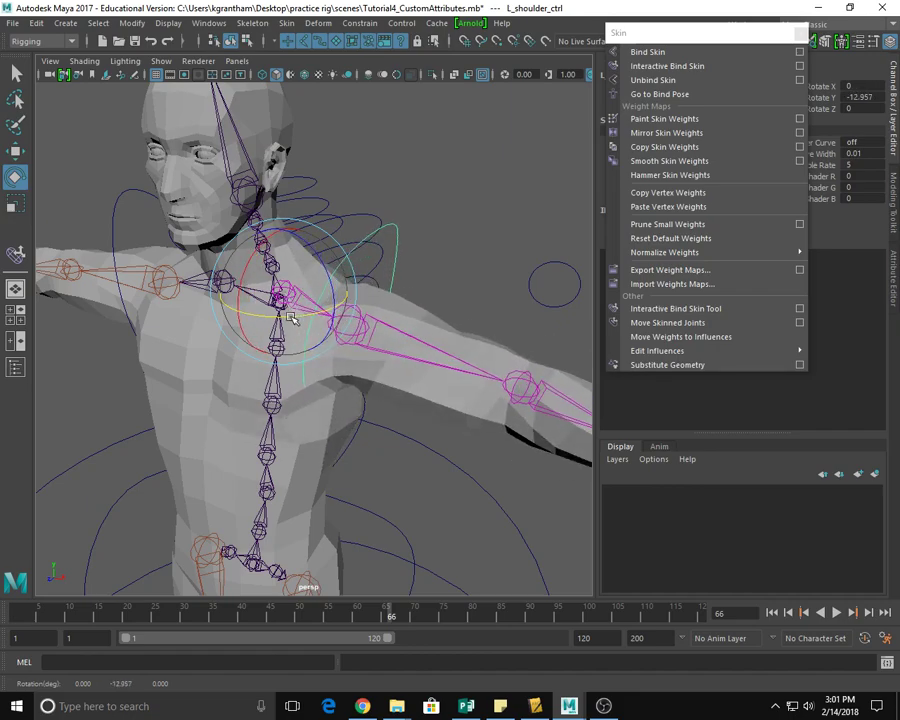
key("ctrl+z")
left_click_drag(385, 423, 303, 285, "alt")
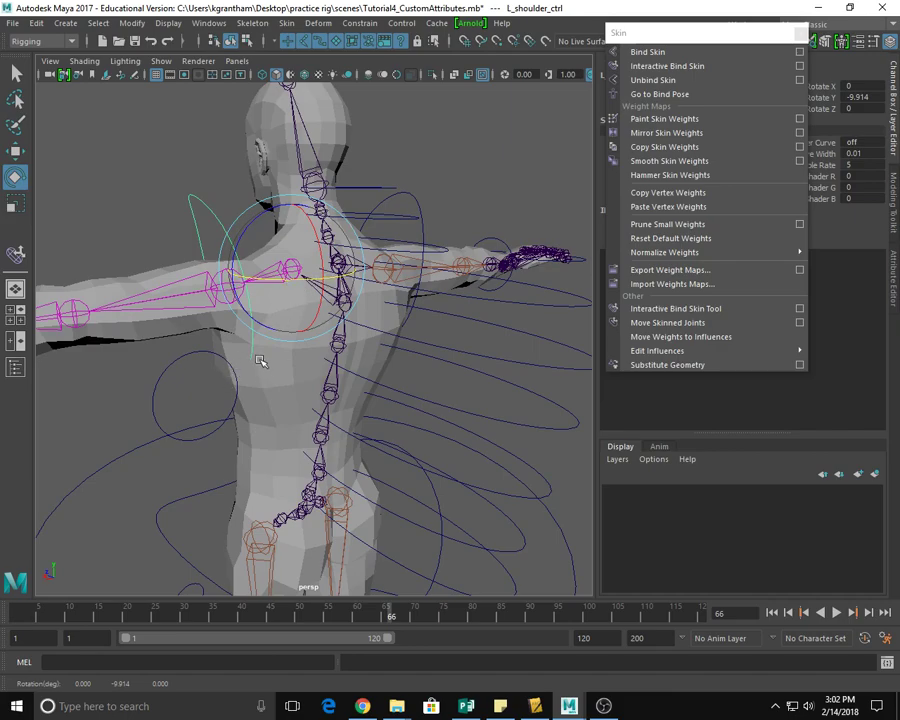
key("ctrl+z")
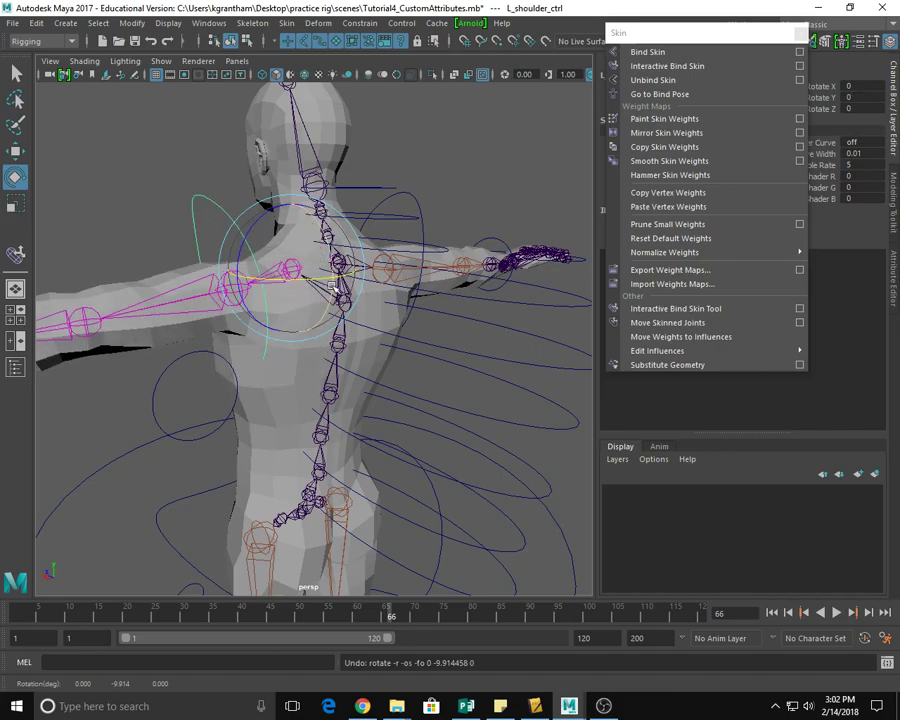
Reactivate the Interactive Bind Skin Tool on L_collar_jt and move its influence volume slightly upward.
left_click(197, 145)
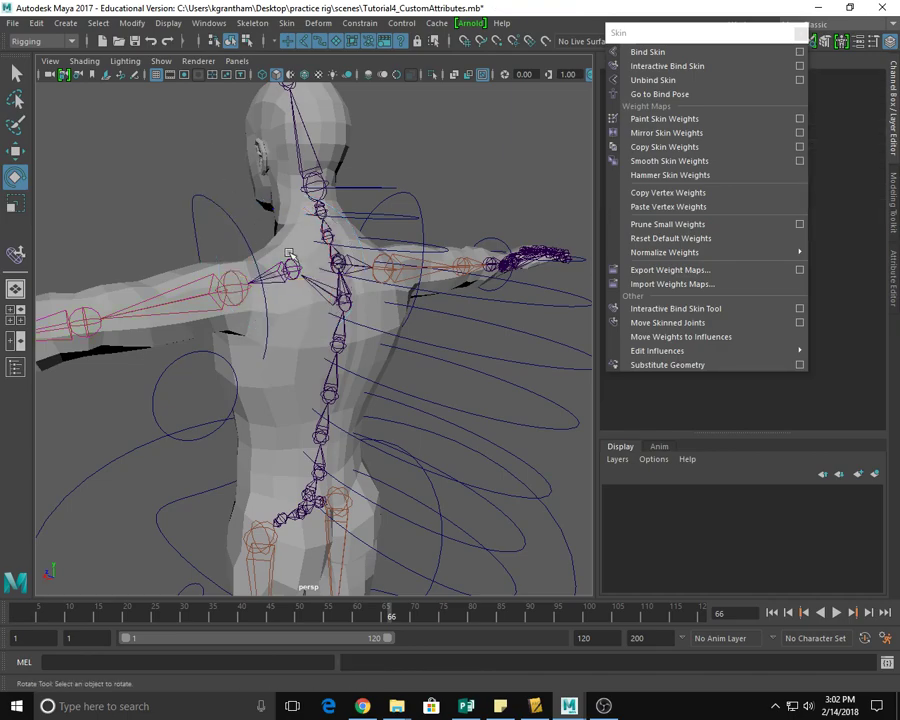
left_click(291, 266)
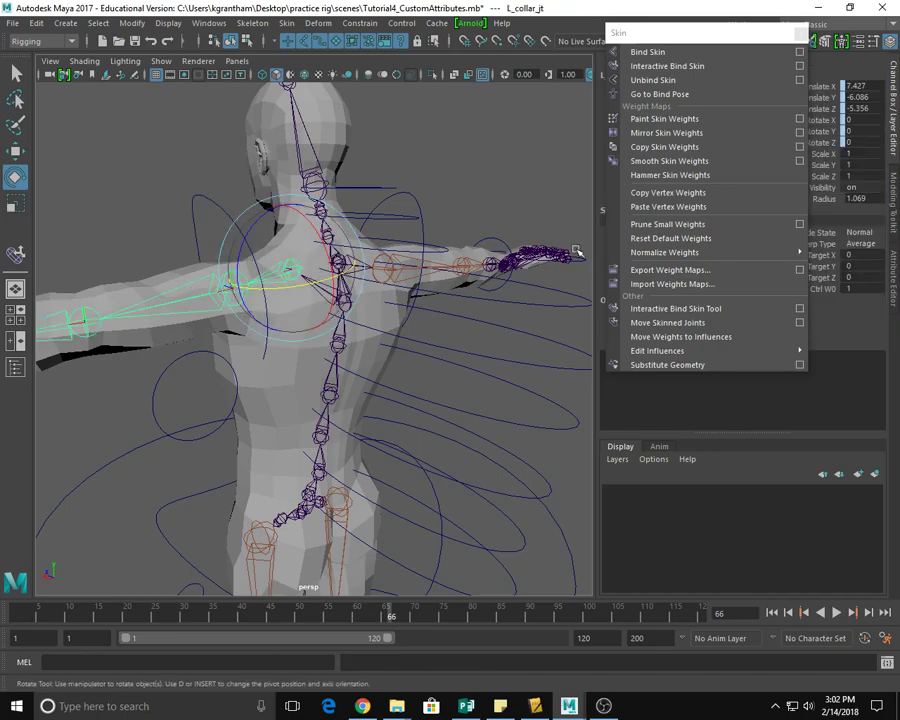
left_click(669, 310)
left_click_drag(283, 542, 395, 470, "alt")
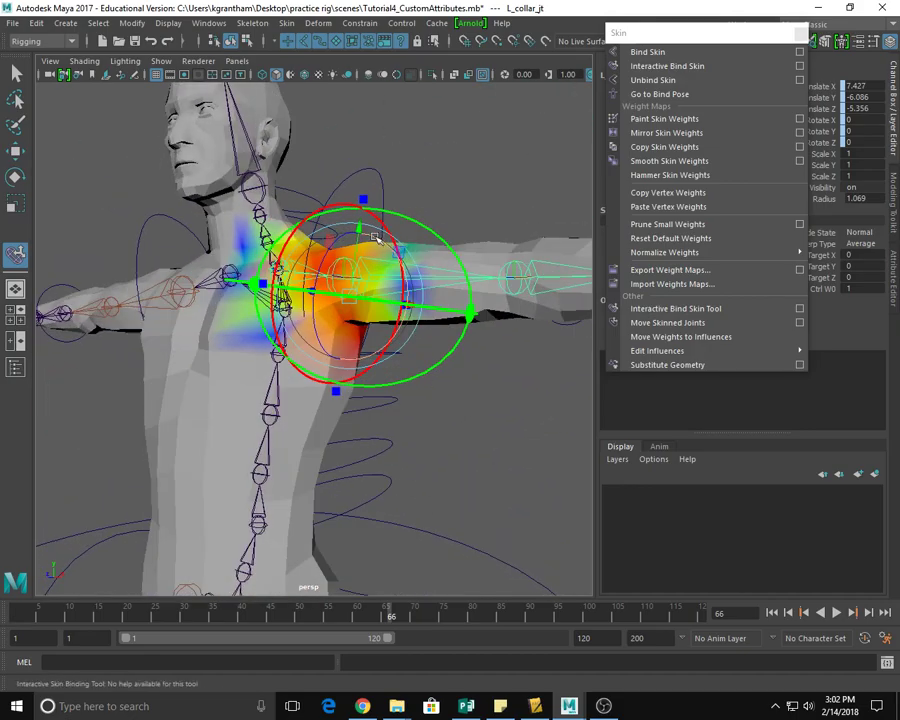
left_click_drag(358, 227, 360, 224)
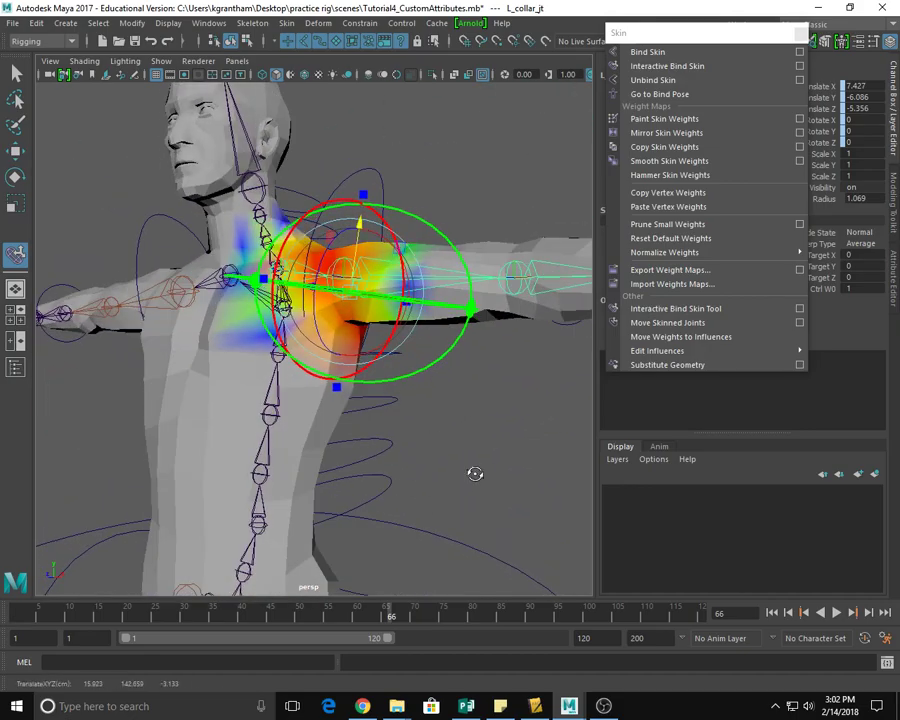
left_click_drag(475, 473, 449, 478, "alt")
left_click(473, 205)
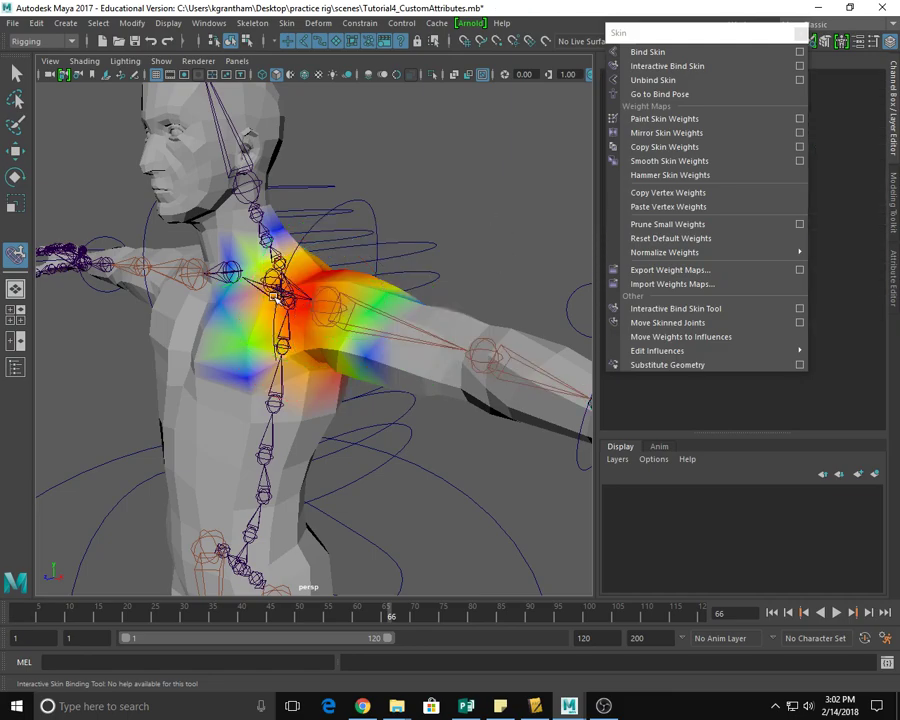
key("ctrl+z")
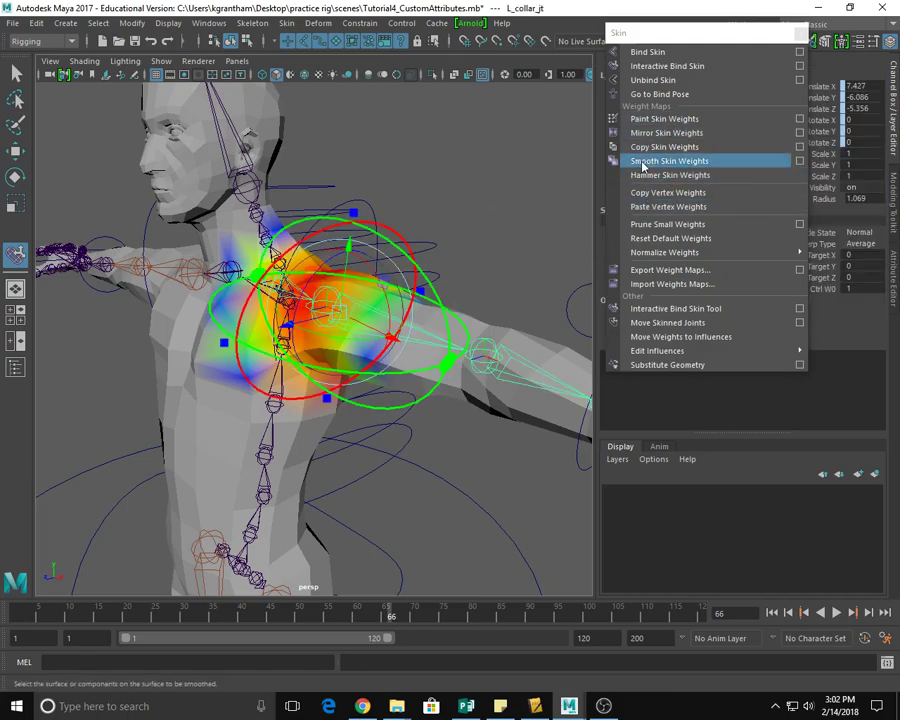
Open the Paint Skin Weights Tool settings for the body mesh and choose L_collar_jt as the influence to paint.
left_click(466, 316)
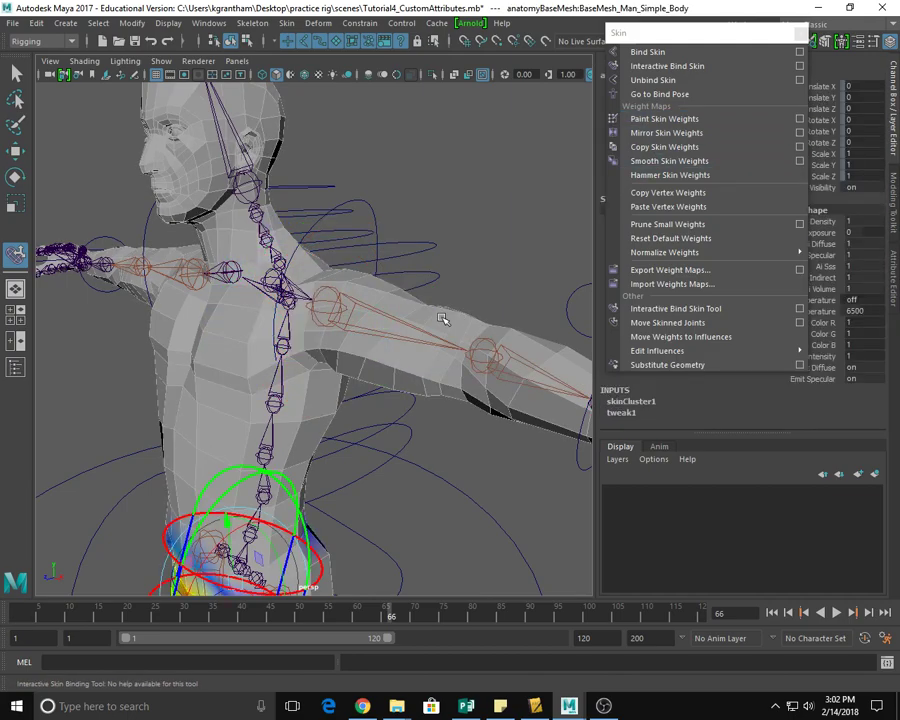
left_click(800, 119)
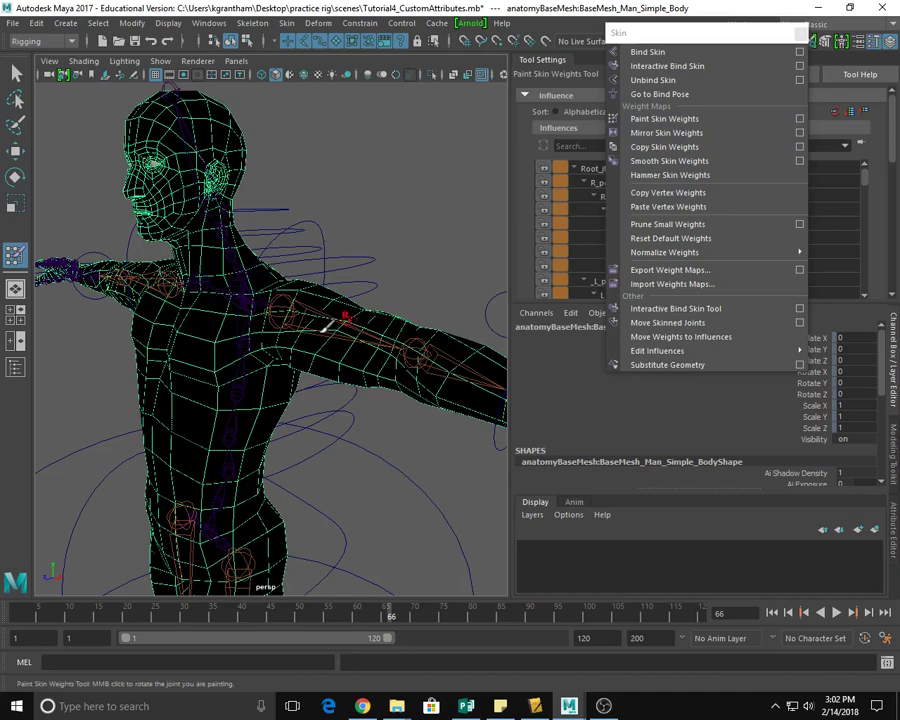
left_click_drag(283, 347, 420, 380, "alt")
left_click_drag(703, 36, 712, 435)
scroll(689, 235, "down", 5)
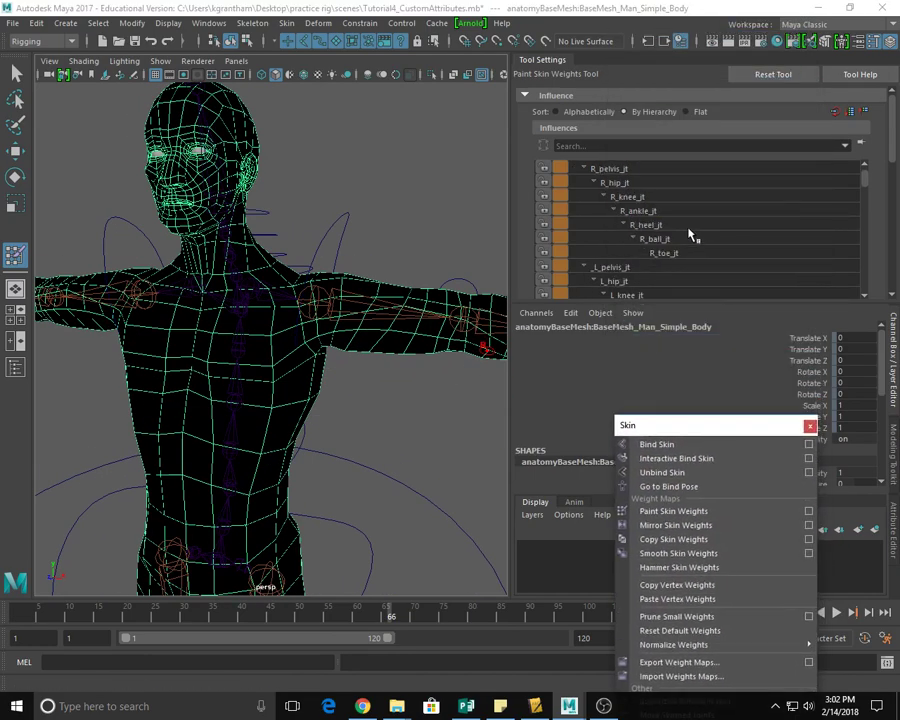
scroll(689, 235, "down", 1)
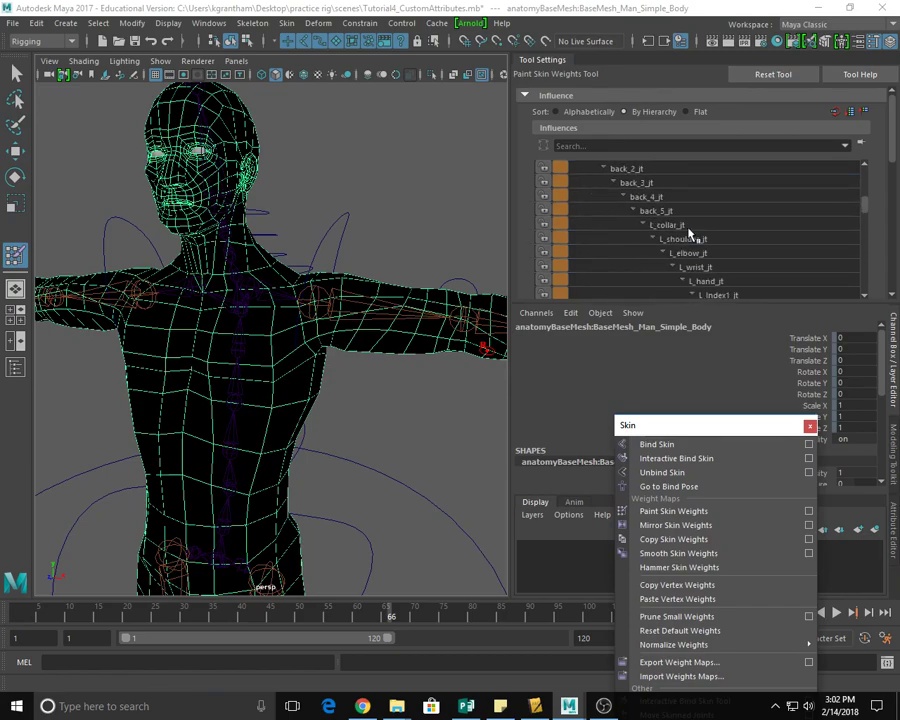
left_click(668, 225)
Close the floating Skin commands and enlarge the tool settings area to reach the paint options.
left_click_drag(378, 413, 318, 405, "alt")
left_click(809, 425)
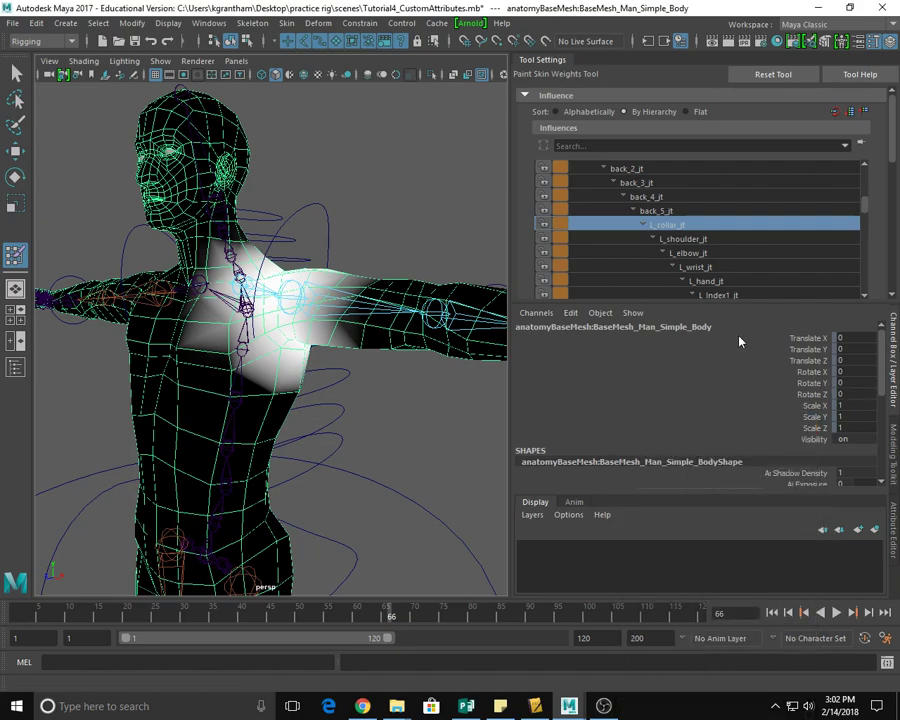
left_click_drag(738, 300, 740, 415)
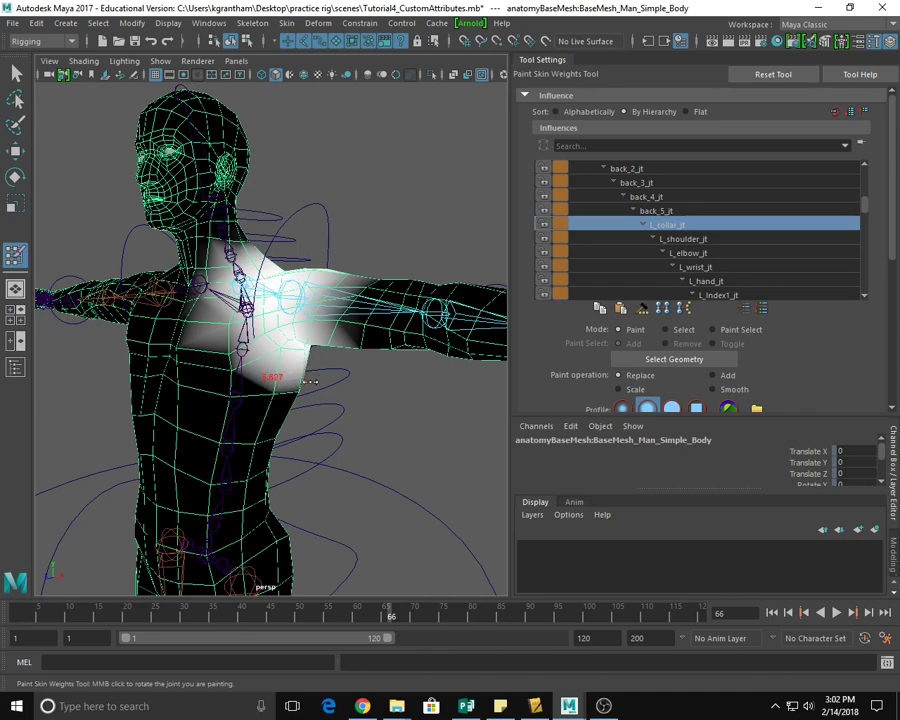
Paint L_collar_jt weights with Replace at value 0 to remove its influence below the left armpit and along the upper ribs.
left_click_drag(313, 378, 281, 375)
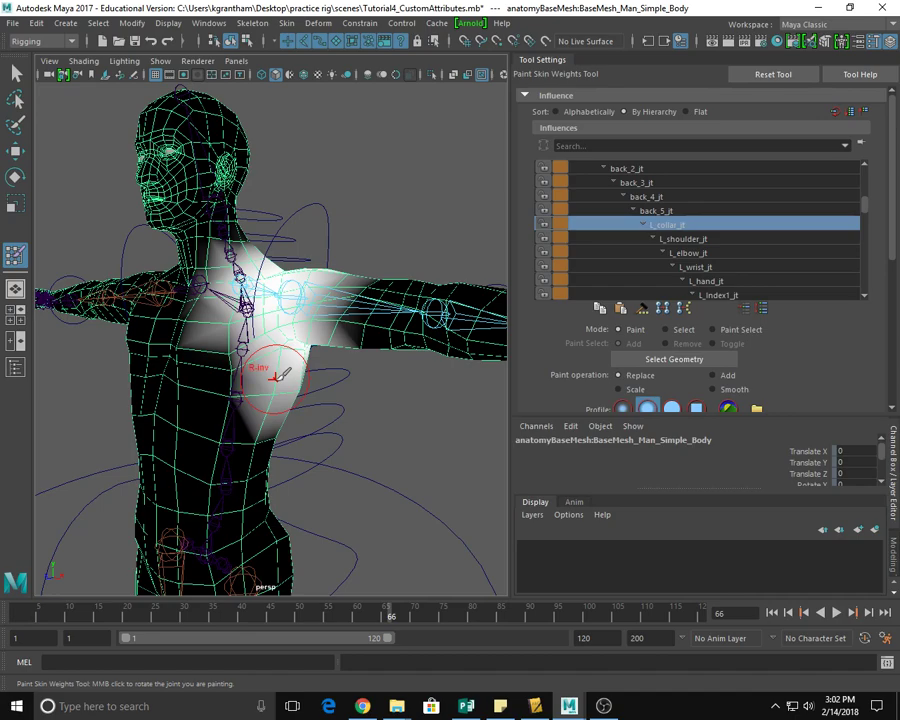
key("ctrl+z")
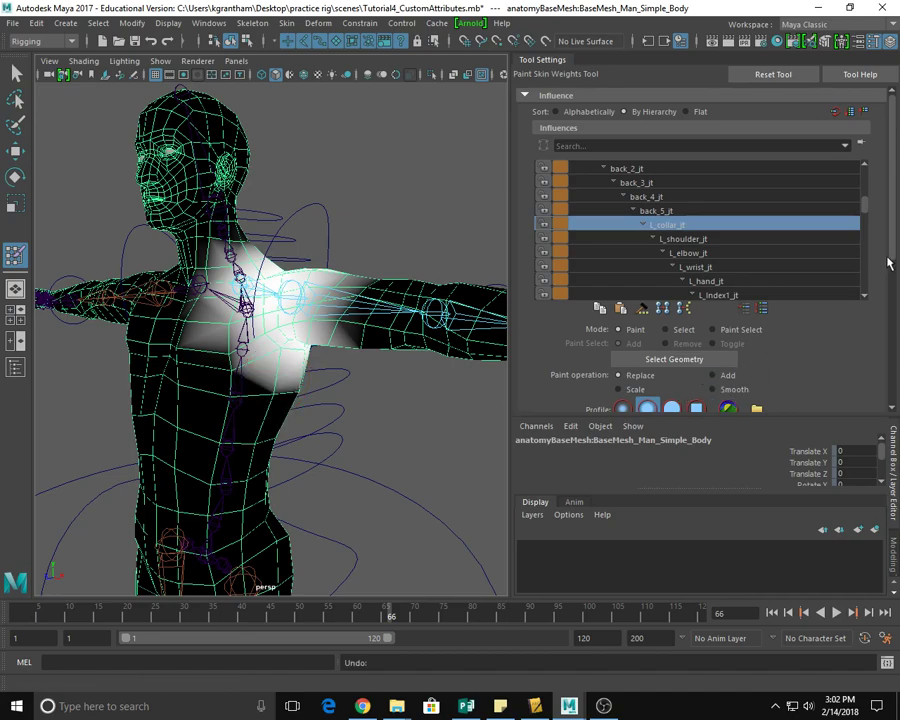
left_click_drag(893, 258, 880, 333)
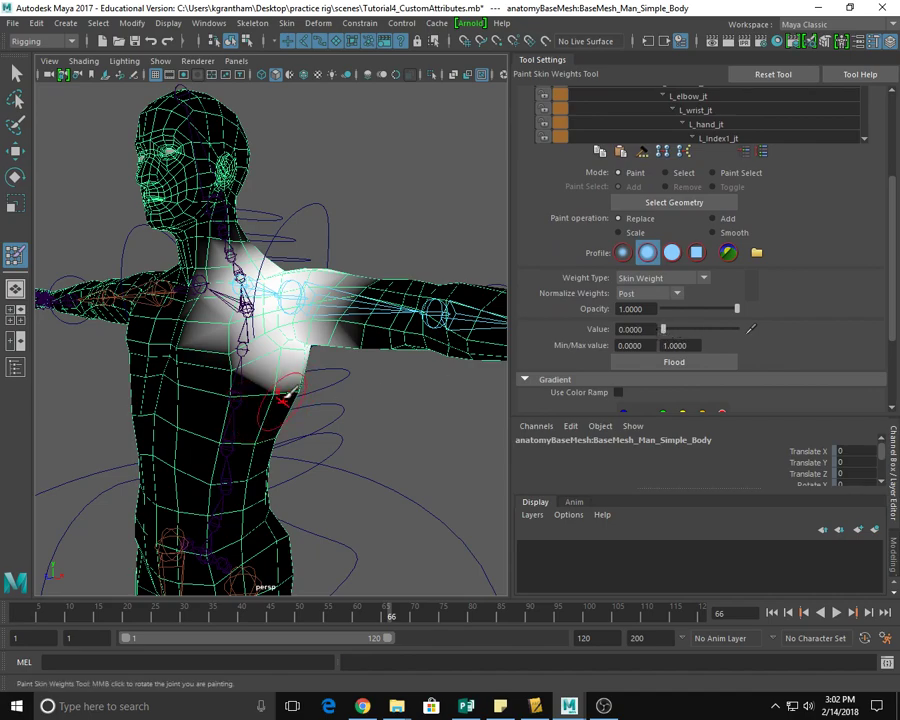
left_click_drag(286, 396, 271, 365)
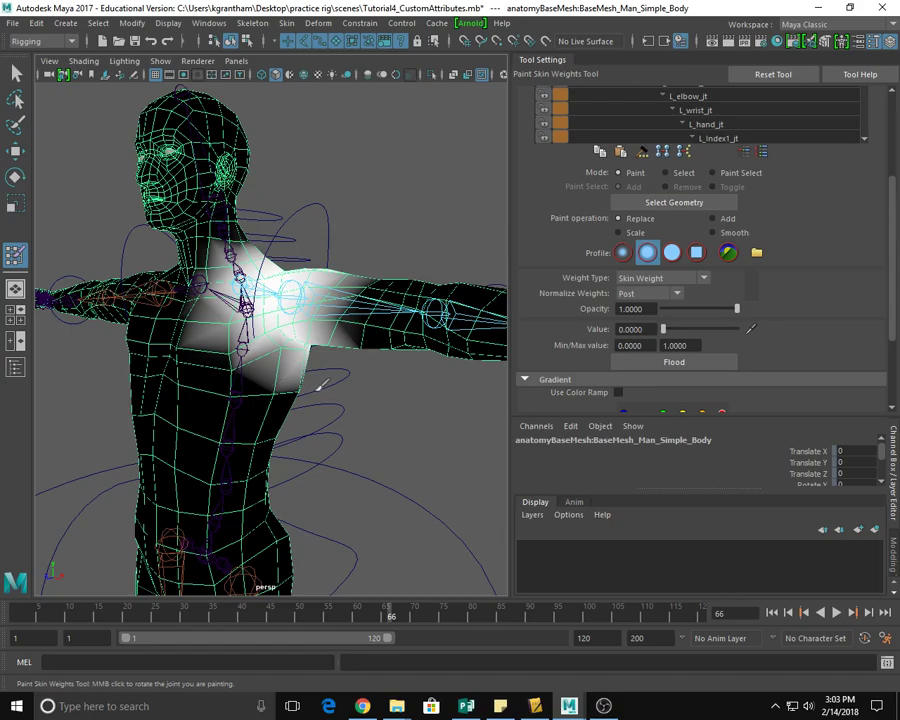
left_click_drag(333, 401, 206, 393, "alt")
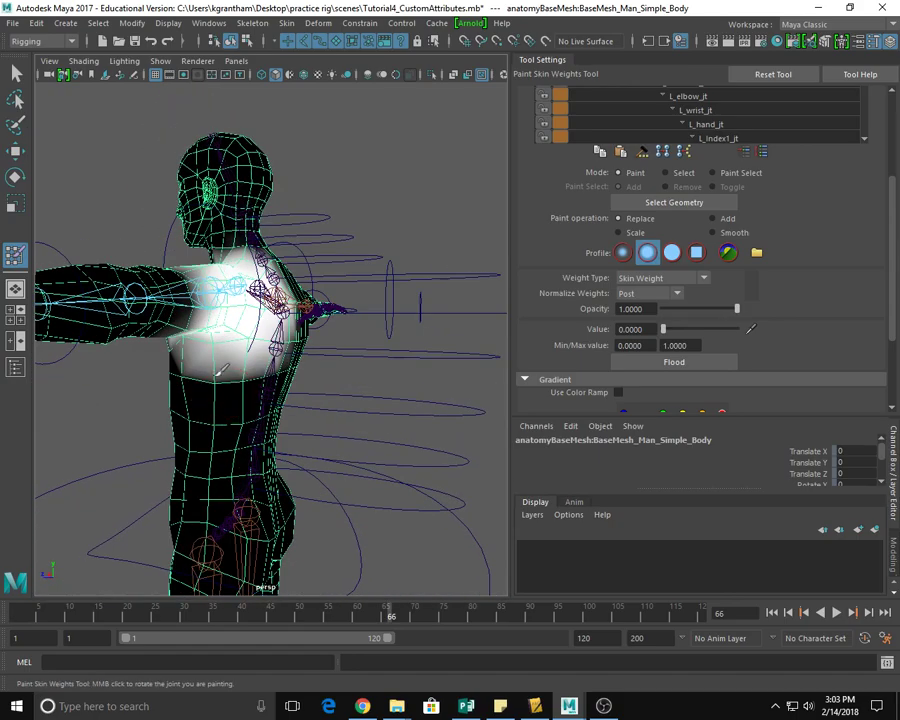
left_click_drag(195, 358, 243, 374, "alt")
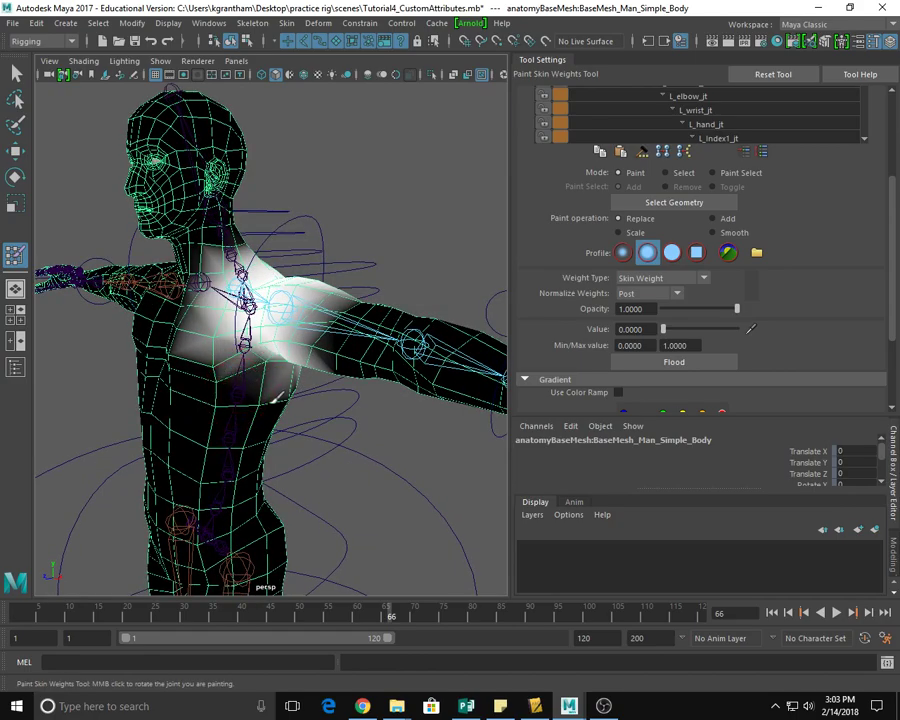
left_click_drag(298, 382, 215, 380, "alt")
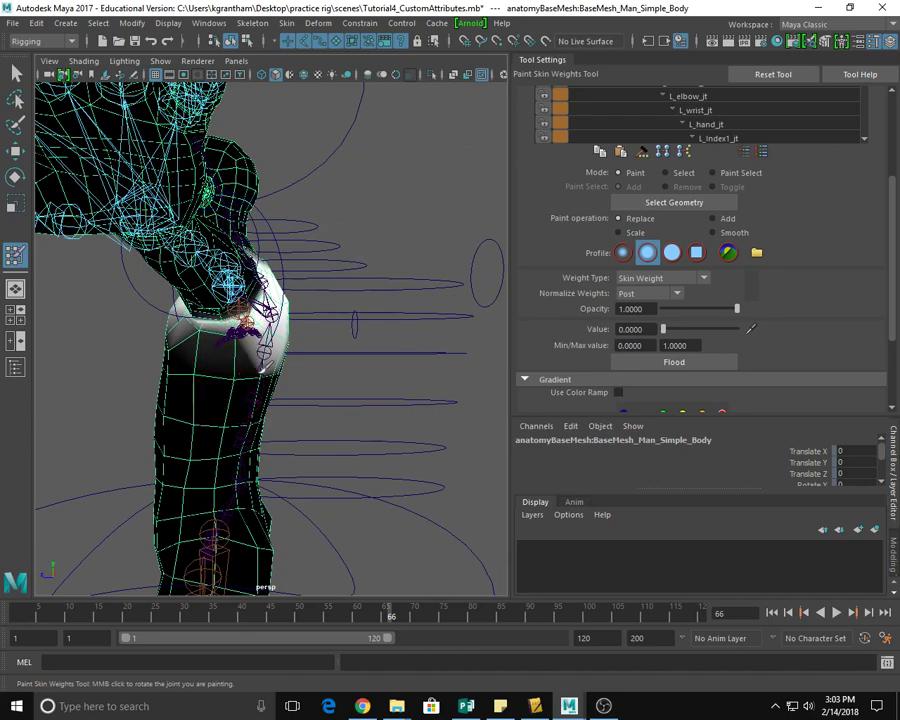
left_click_drag(243, 373, 273, 368, "alt")
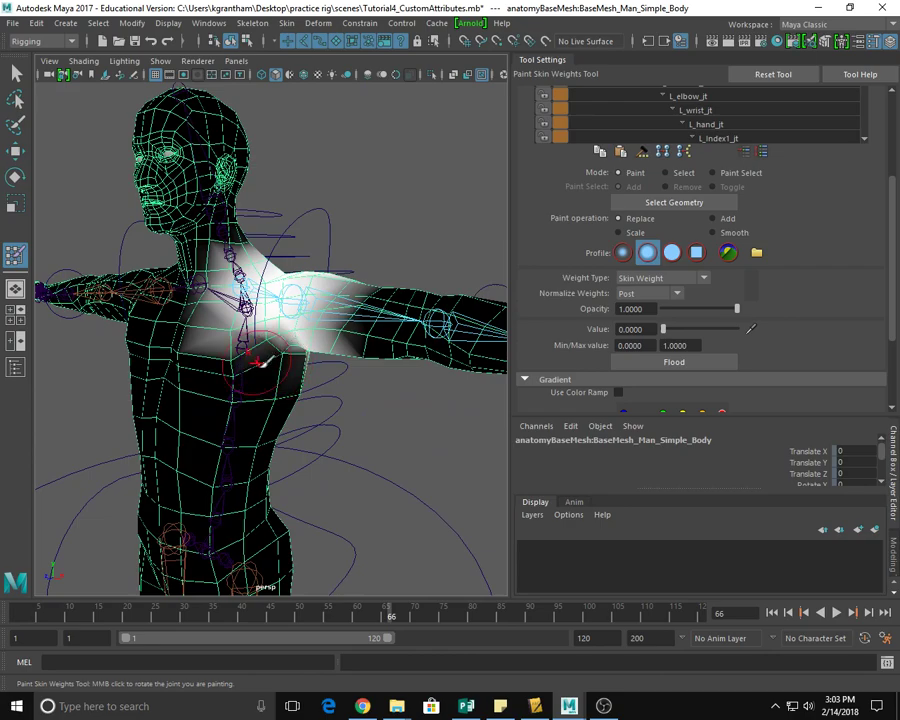
Test the repainted collar weights by rotating L_shoulder_ctrl while viewing the front and back, and undo the rotations.
key("q")
left_click(326, 198)
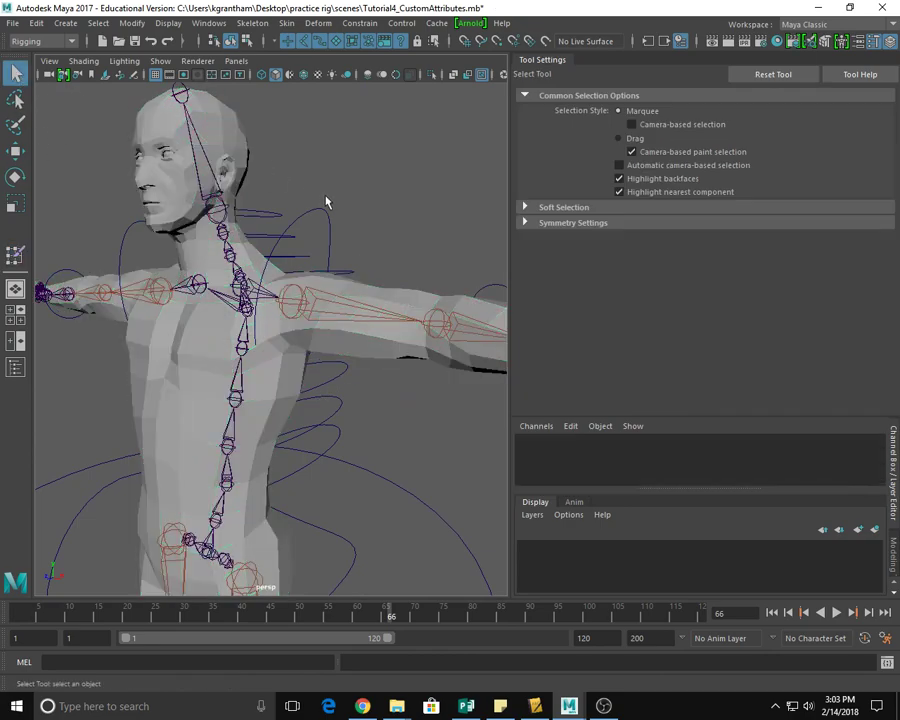
left_click(321, 209)
mouse_move(365, 207)
left_mouse_down("alt")
mouse_move(368, 221)
mouse_move(371, 214)
left_mouse_up("alt")
key("e")
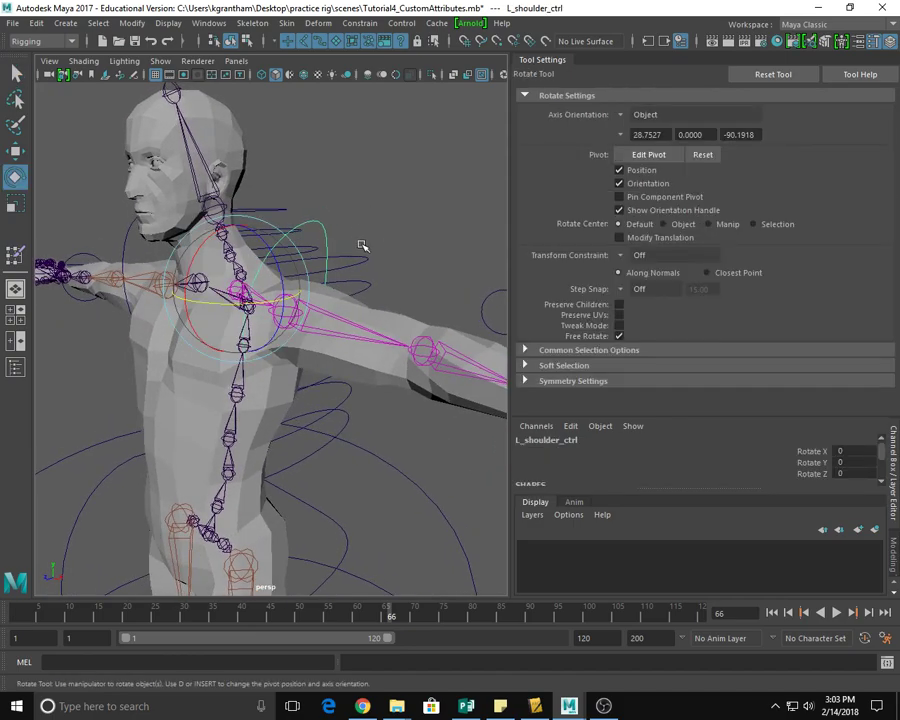
mouse_move(248, 303)
left_mouse_down()
mouse_move(232, 306)
mouse_move(248, 306)
left_mouse_up()
key("ctrl+z")
left_click_drag(396, 257, 262, 291, "alt")
key("ctrl+z")
left_click_drag(370, 394, 420, 358, "alt")
left_click_drag(442, 426, 388, 423, "alt")
left_click_drag(349, 419, 375, 428, "alt")
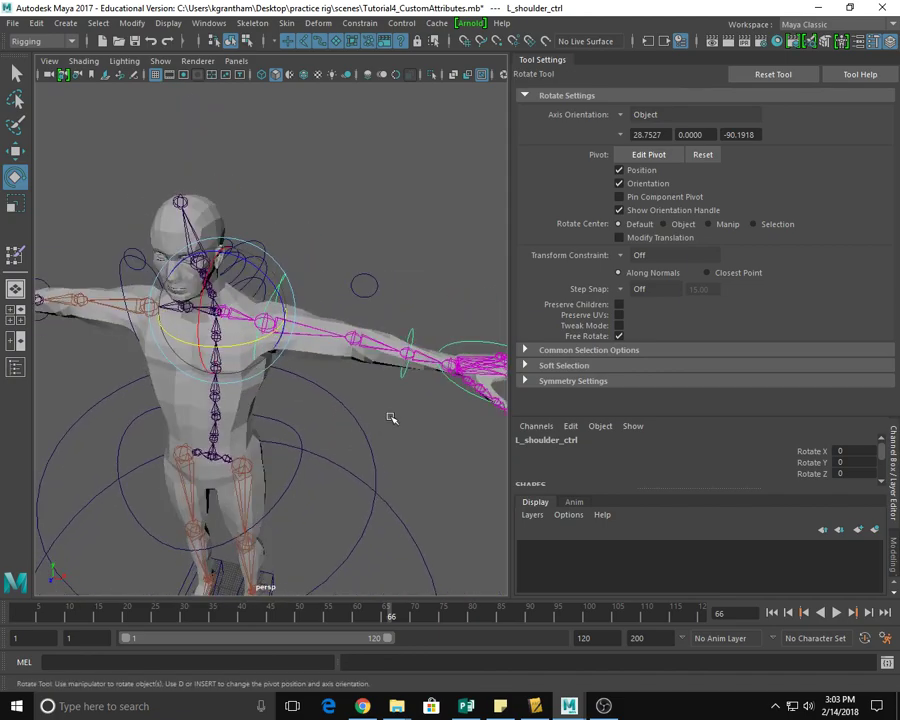
Bend the left arm by moving L_wrist_ctrl inward to about -9 in Translate X.
left_click(416, 340)
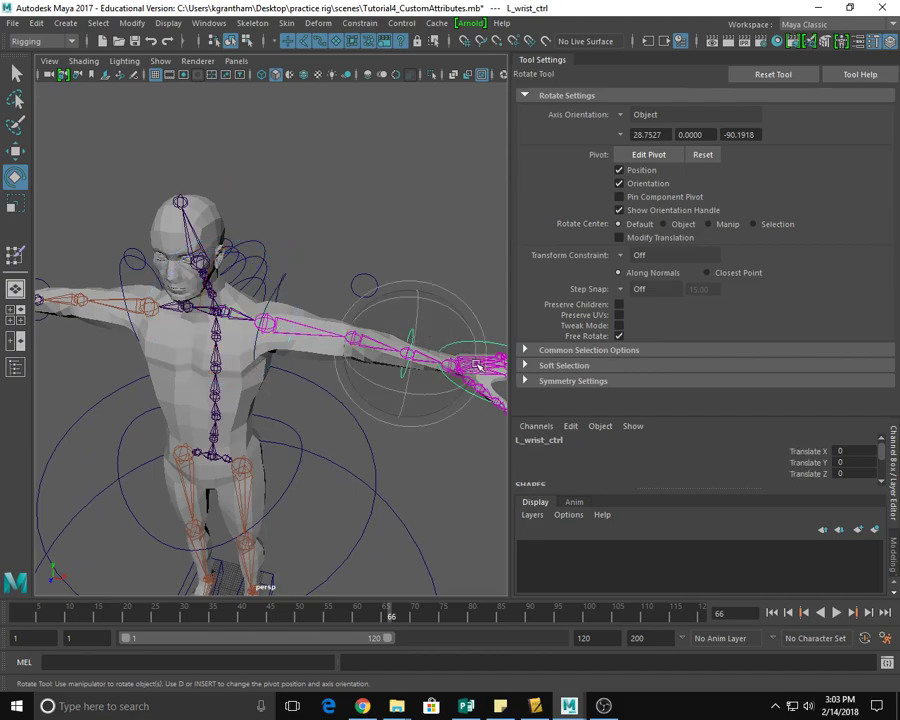
key("w")
left_click_drag(492, 368, 425, 358)
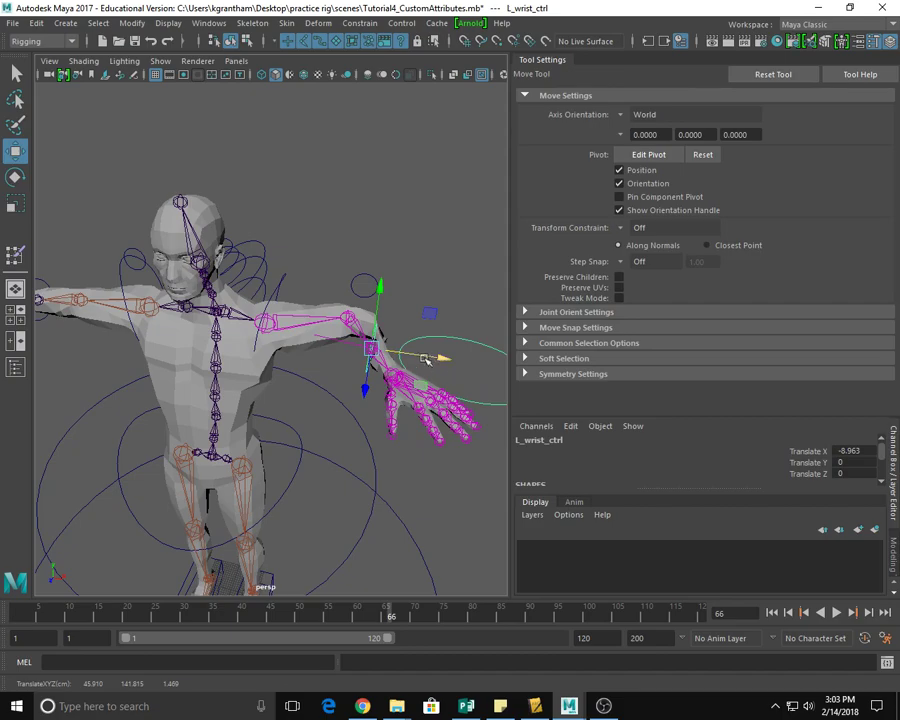
left_click_drag(332, 452, 413, 383, "alt")
Activate the Interactive Bind Skin Tool on L_elbow_jt and shift its influence volume along the forearm toward the wrist.
left_click(366, 347)
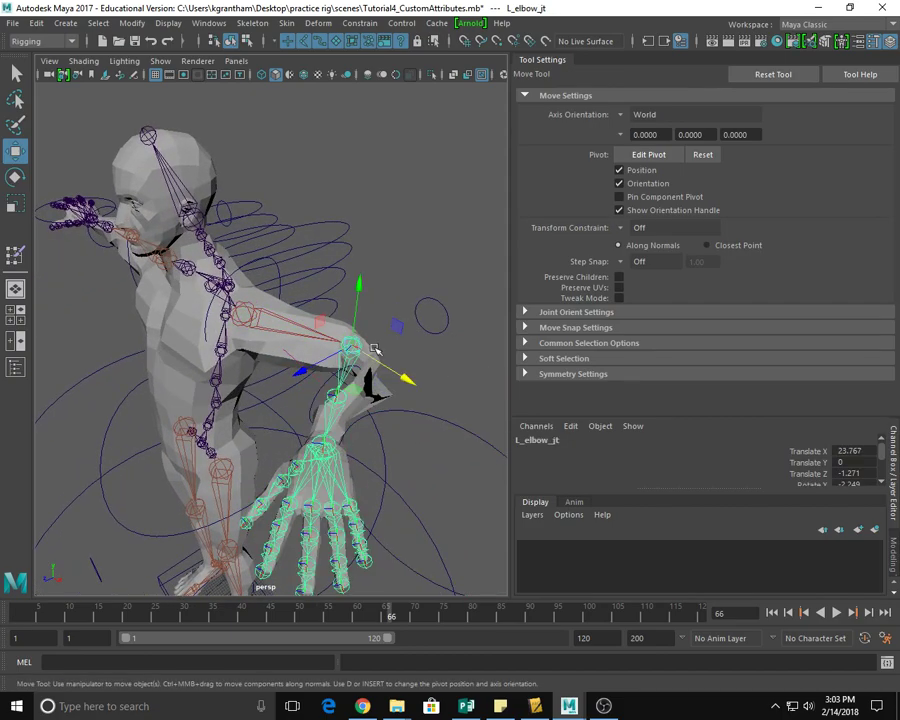
left_click(359, 23)
left_click(287, 23)
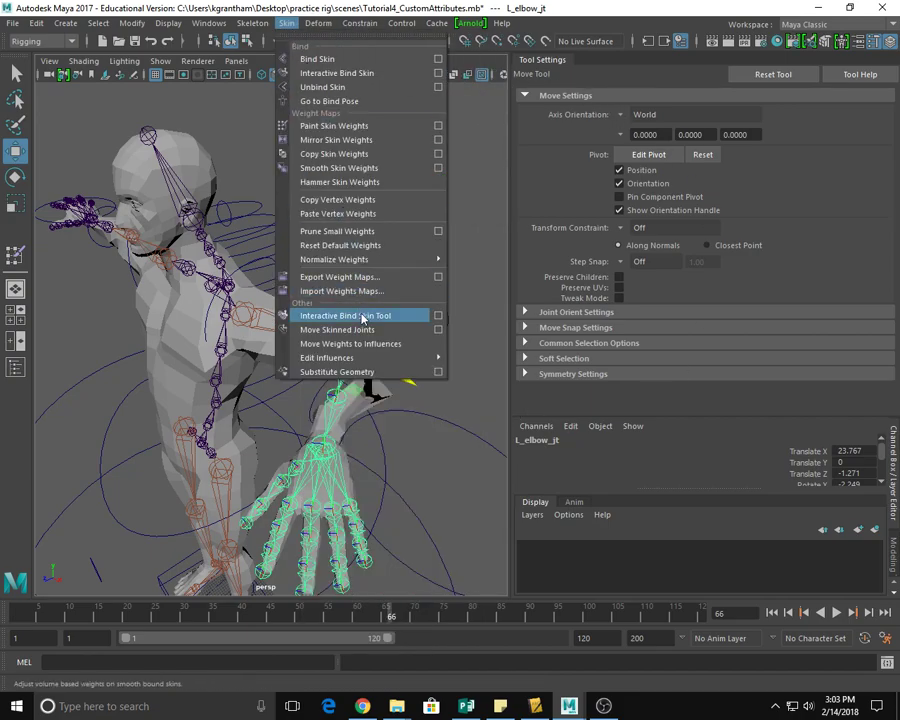
left_click(370, 426)
left_click_drag(257, 402, 332, 411, "alt")
left_click_drag(380, 450, 372, 402, "alt")
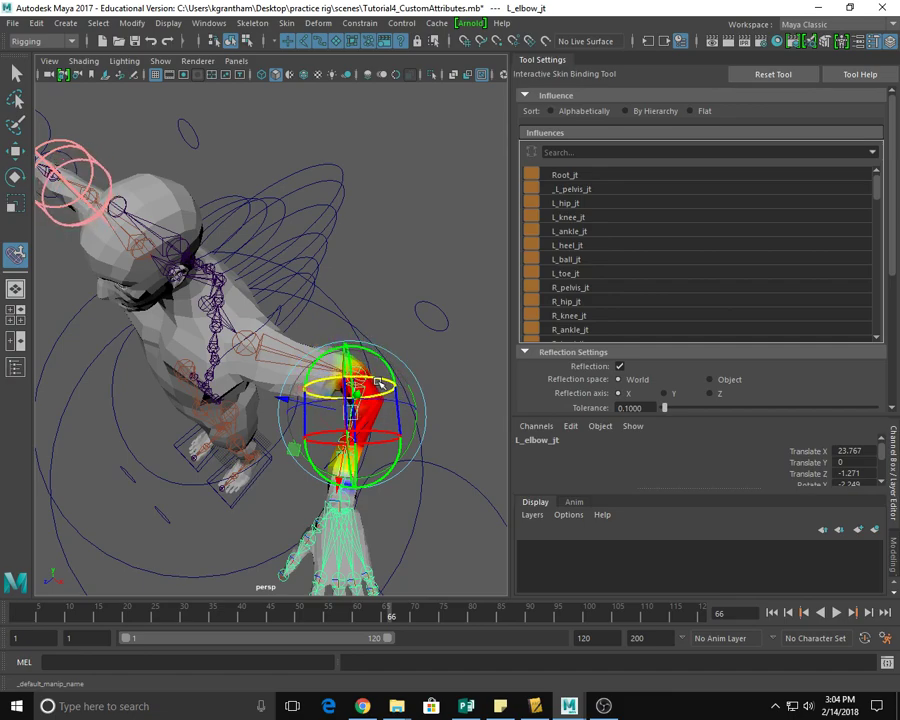
left_click_drag(400, 546, 388, 483, "alt")
left_click_drag(370, 430, 376, 467, "alt")
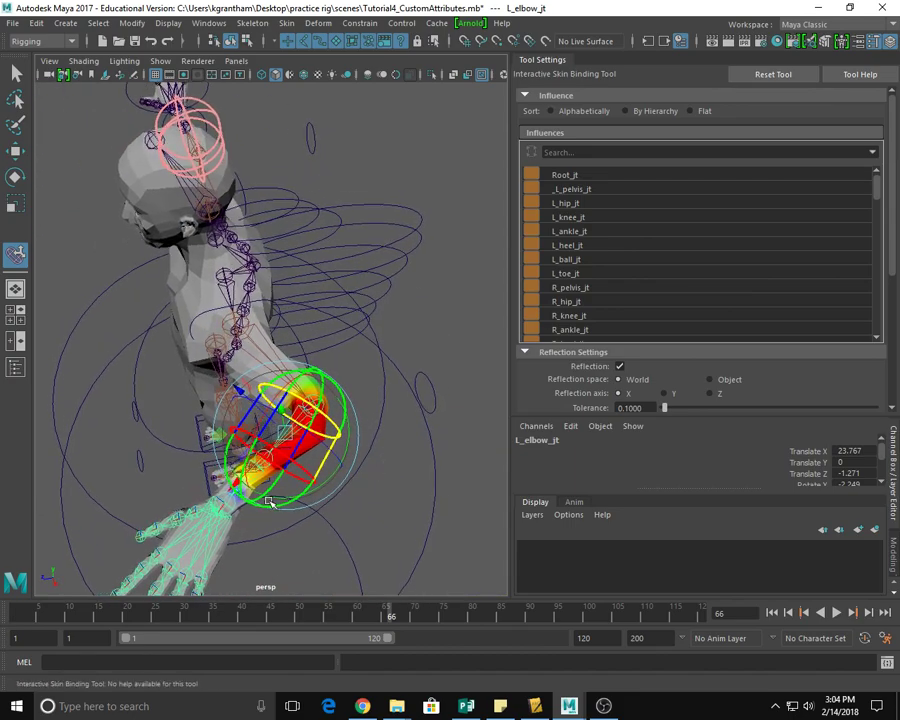
left_click_drag(238, 492, 229, 503)
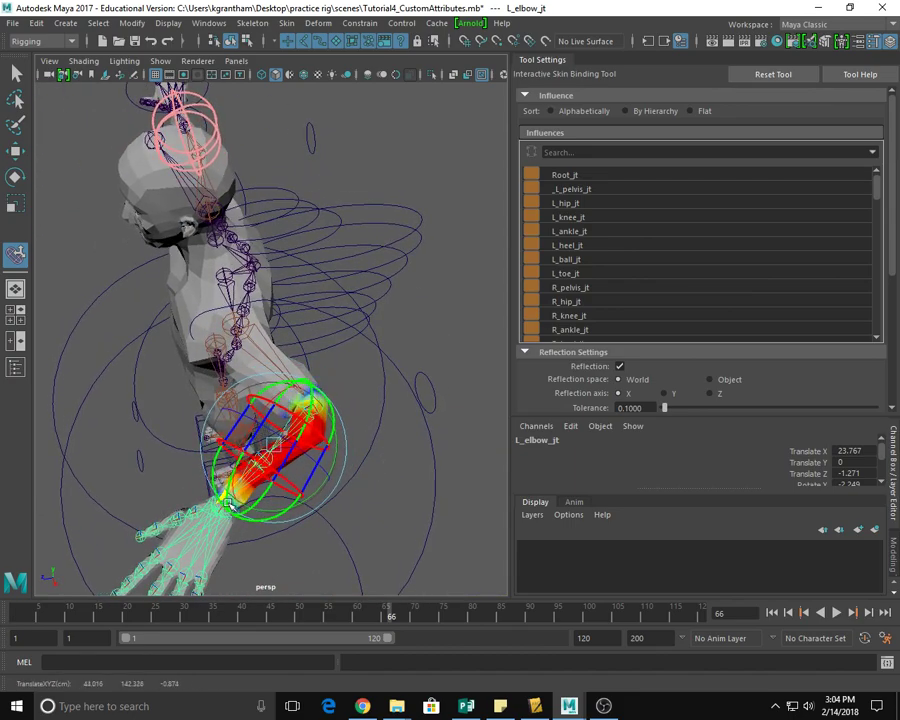
left_click_drag(300, 502, 400, 510, "alt")
Try to extend L_wrist_jt's influence volume up the forearm toward the elbow, undo the change, and deselect the joint.
left_click(456, 422)
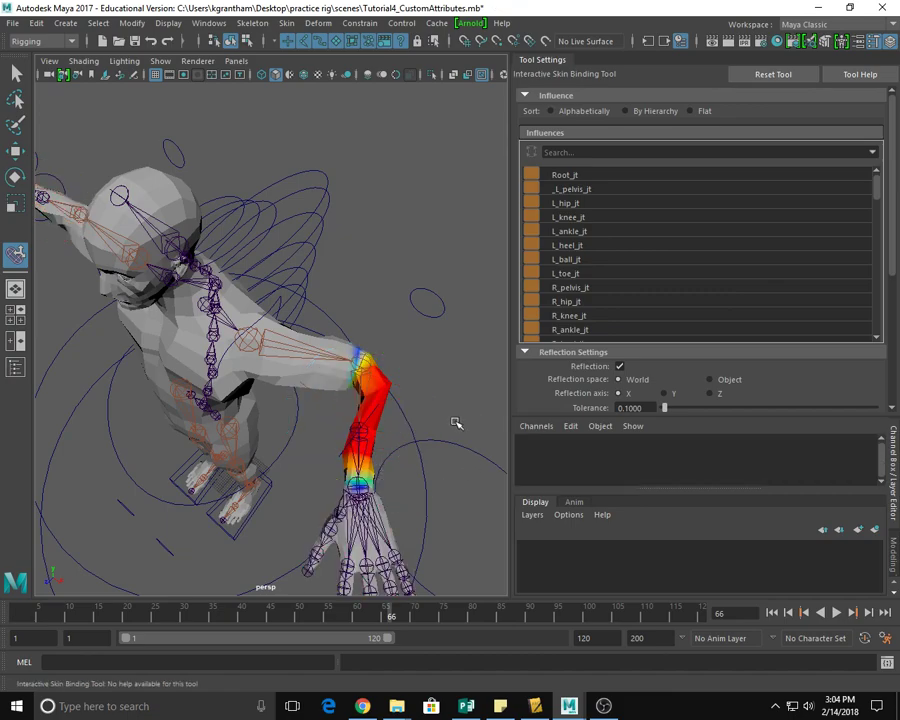
left_click(363, 433)
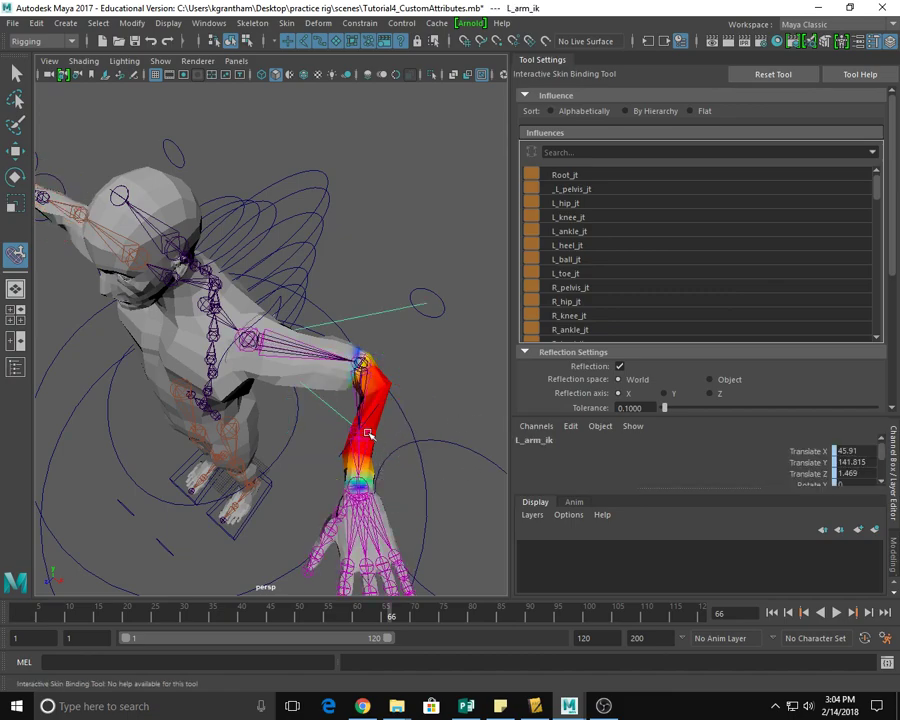
left_click(360, 472)
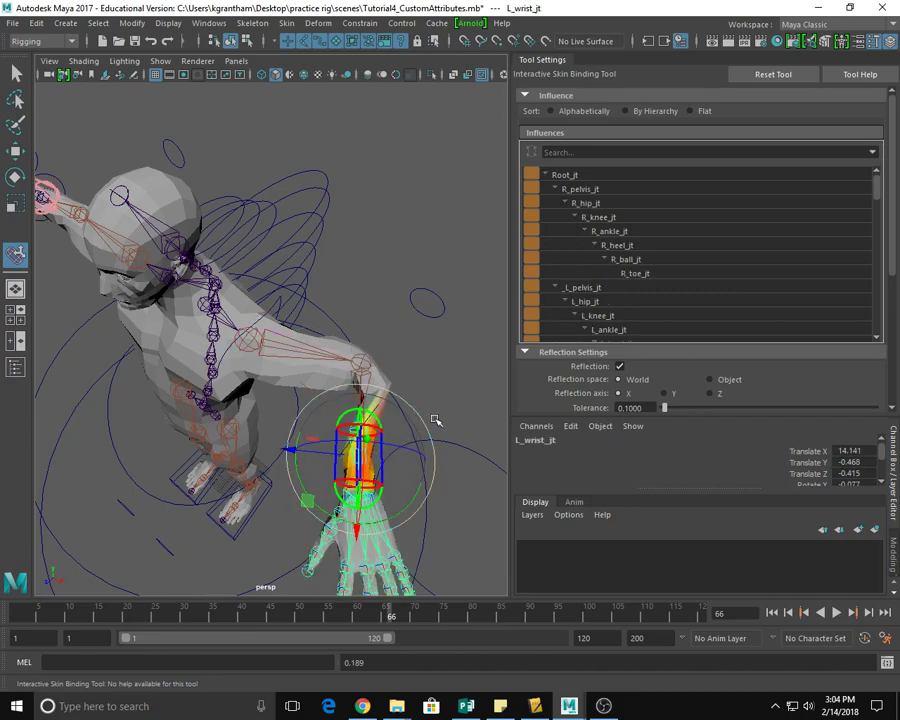
left_click_drag(364, 422, 362, 366)
key("ctrl+z")
left_click_drag(396, 490, 315, 466, "alt")
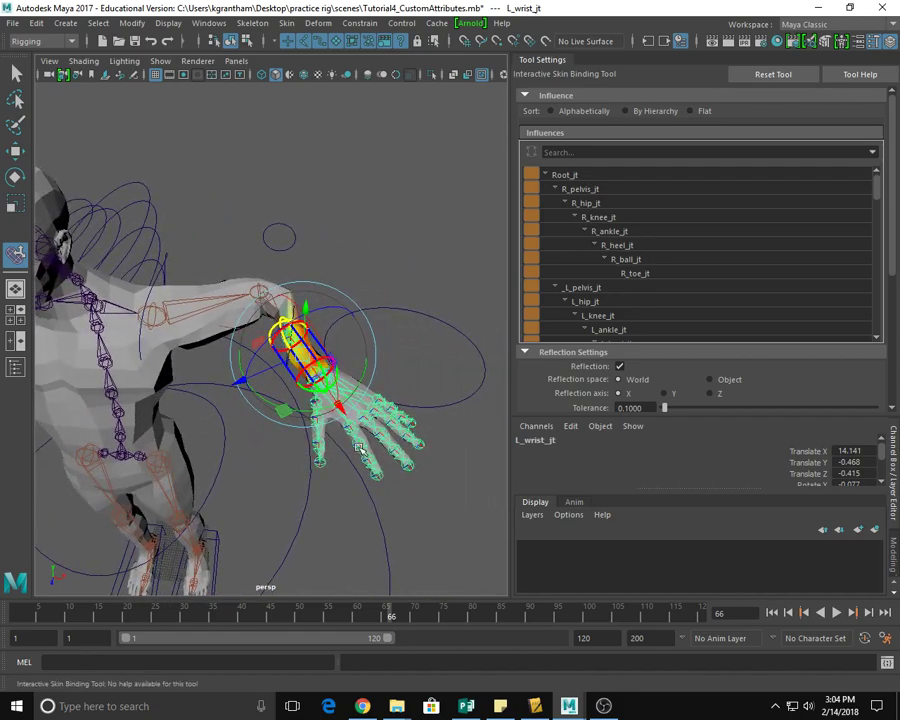
left_click(345, 445)
Move L_wrist_ctrl slightly outward to test how the elbow and forearm deform.
left_click_drag(316, 343, 376, 325, "alt")
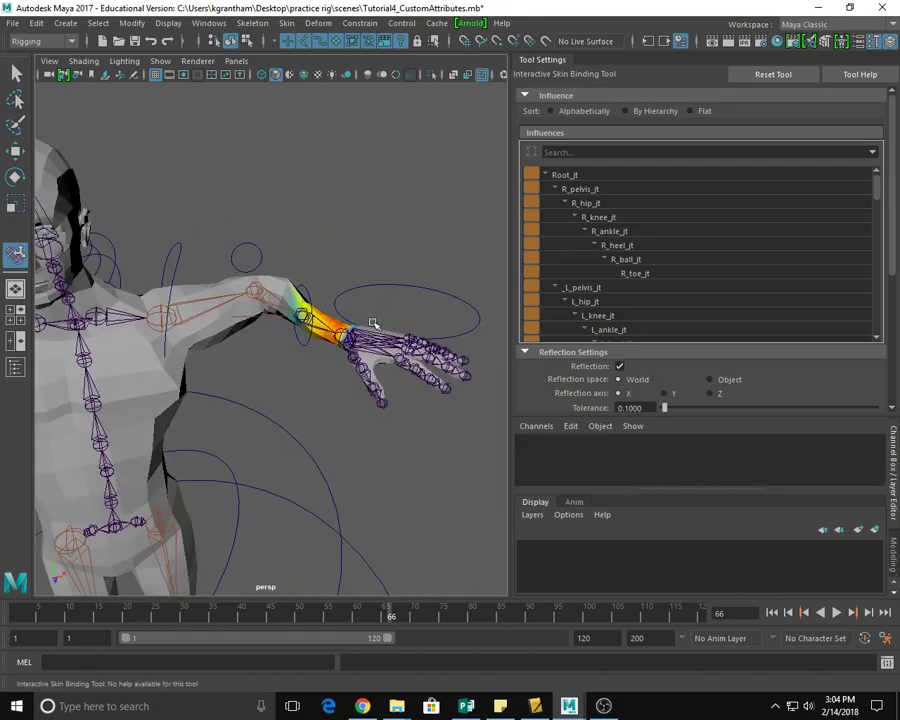
left_click(311, 302)
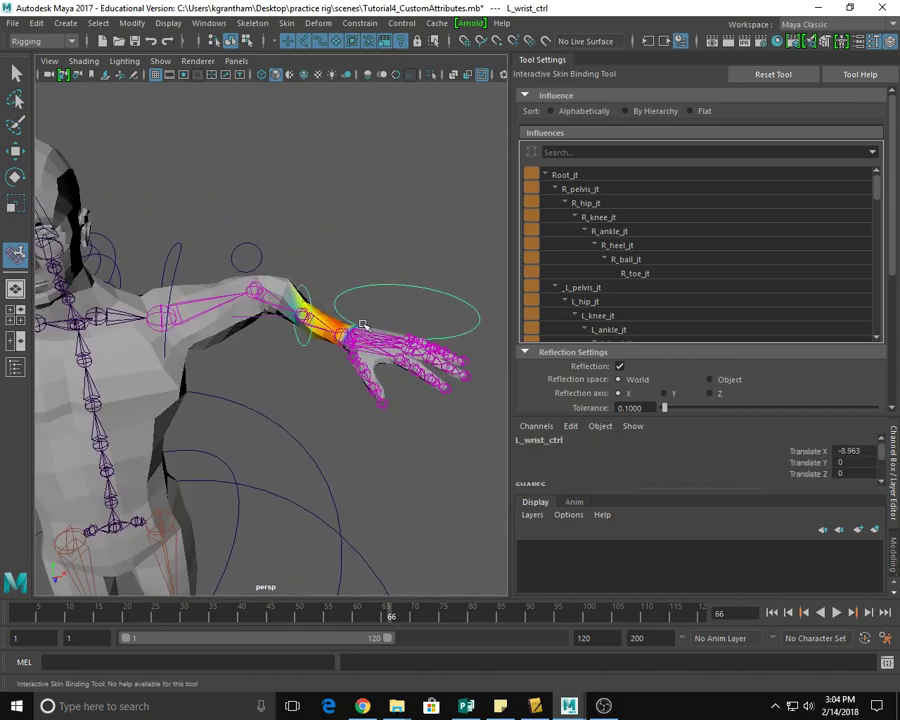
key("w")
left_click_drag(366, 311, 384, 304)
left_click_drag(346, 444, 106, 226, "alt")
Activate the Interactive Bind Skin Tool on L_shoulder_jt and shorten the outer end of its influence volume back to the elbow.
left_click(157, 304)
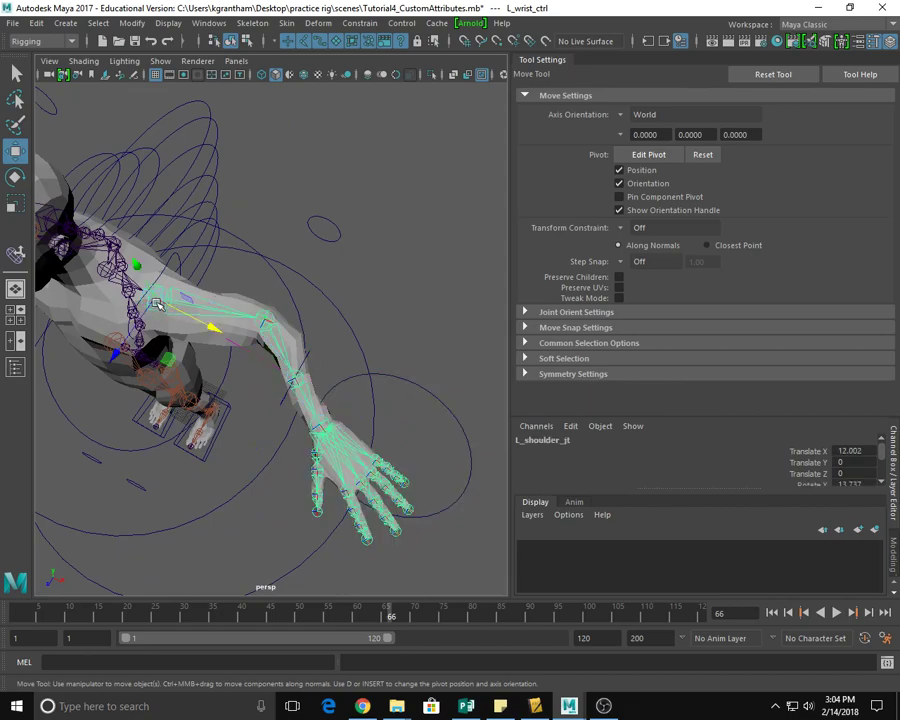
left_click(362, 23)
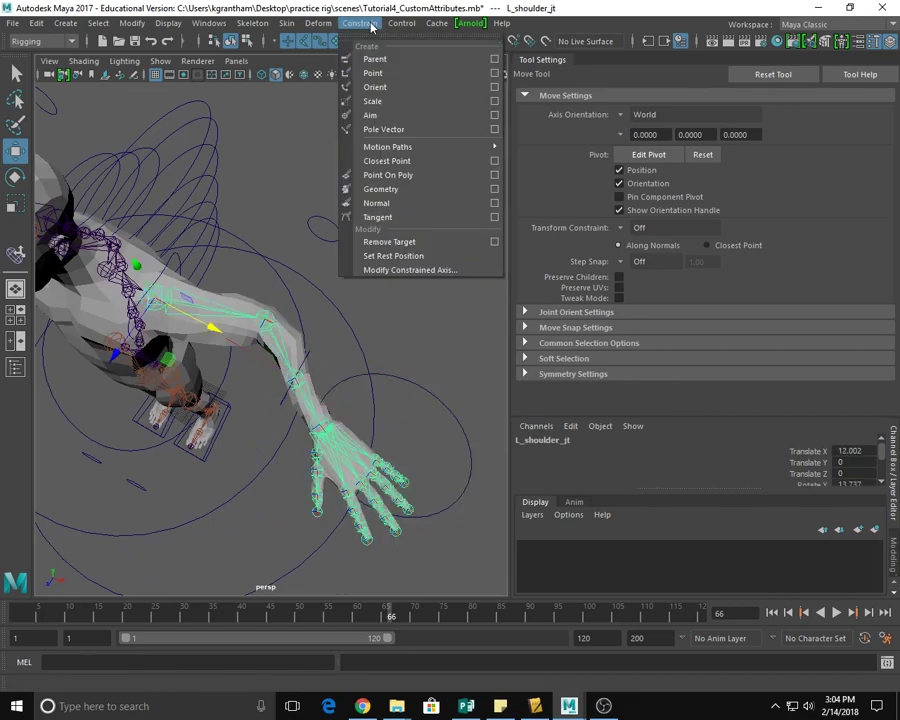
mouse_move(318, 25)
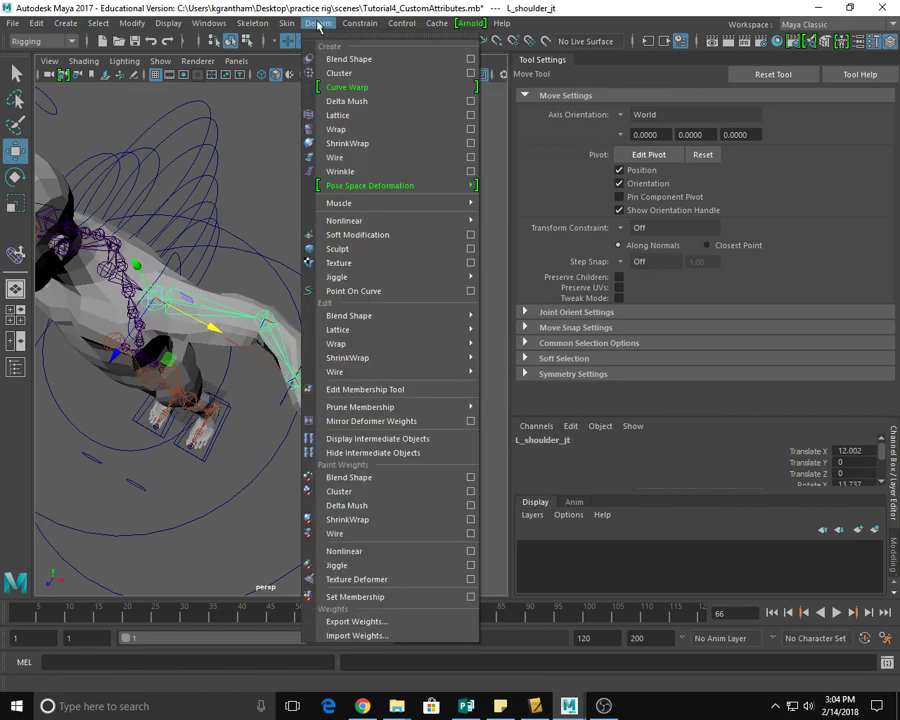
mouse_move(287, 23)
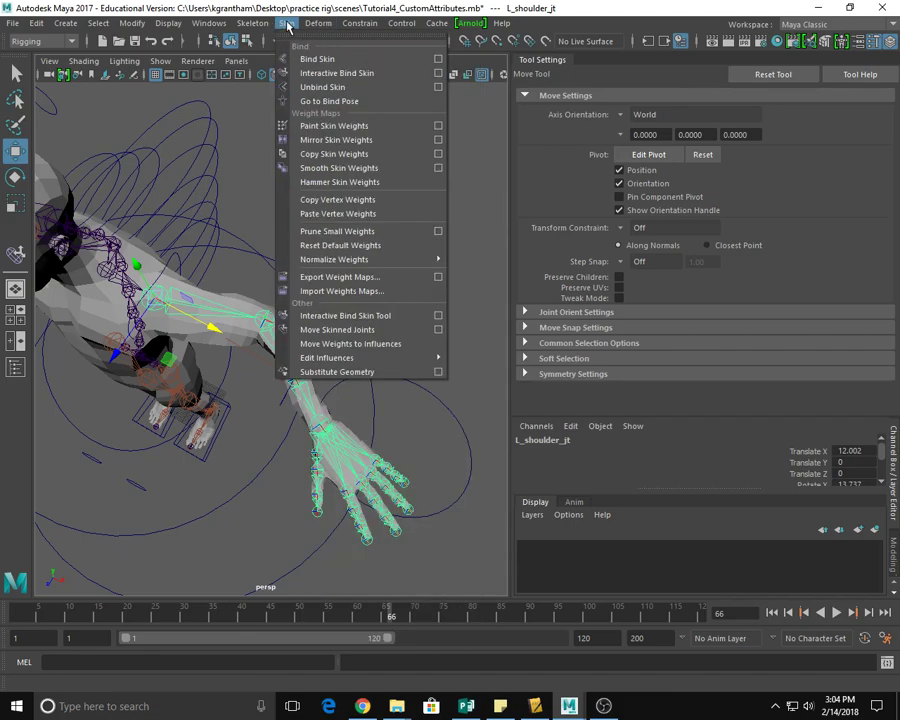
left_click(355, 316)
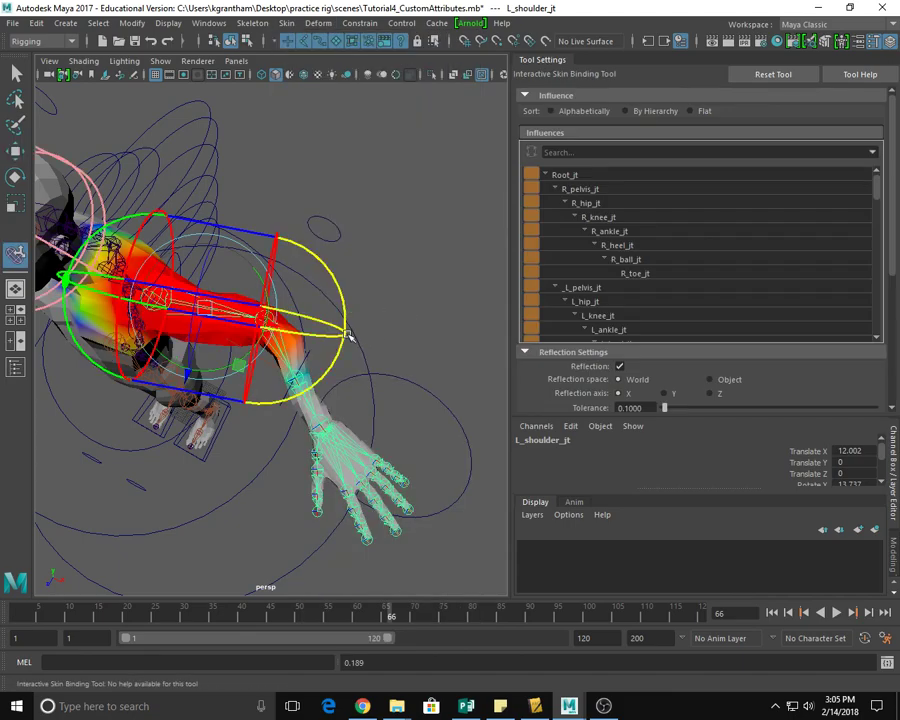
left_click_drag(344, 330, 288, 323)
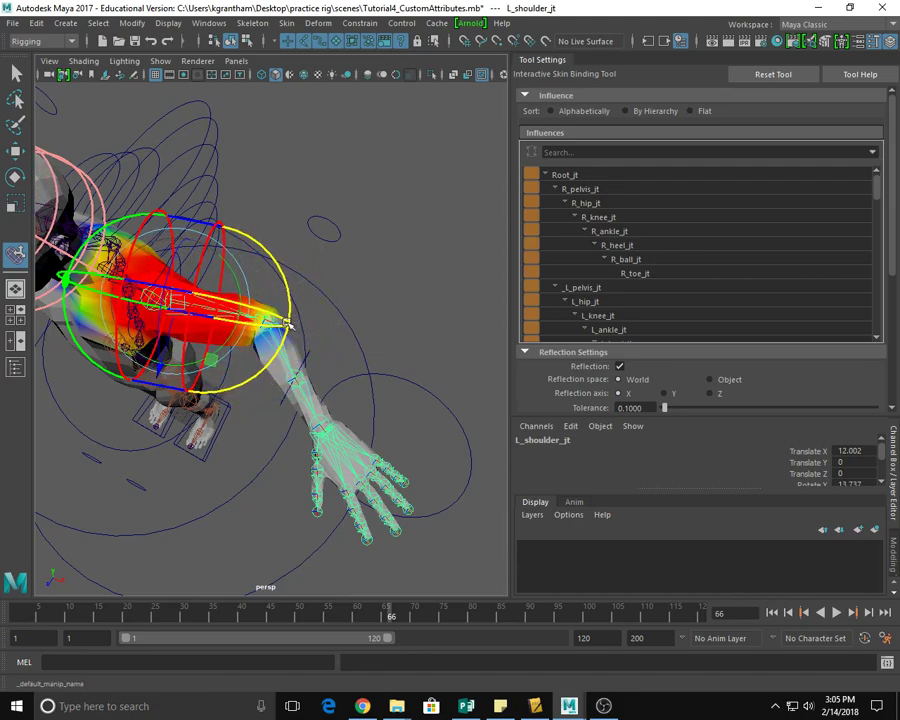
Pull the inner end of L_shoulder_jt's influence volume away from the chest toward the left shoulder.
left_click_drag(360, 325, 406, 264, "alt")
left_click_drag(352, 278, 365, 250, "alt")
left_click_drag(80, 296, 112, 294)
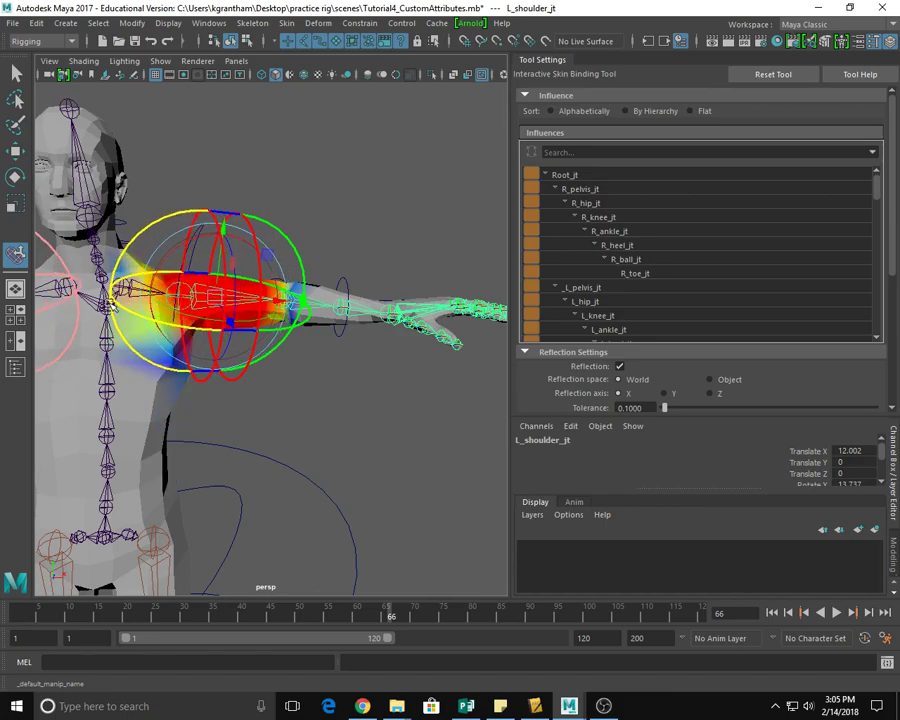
left_click_drag(112, 294, 126, 296)
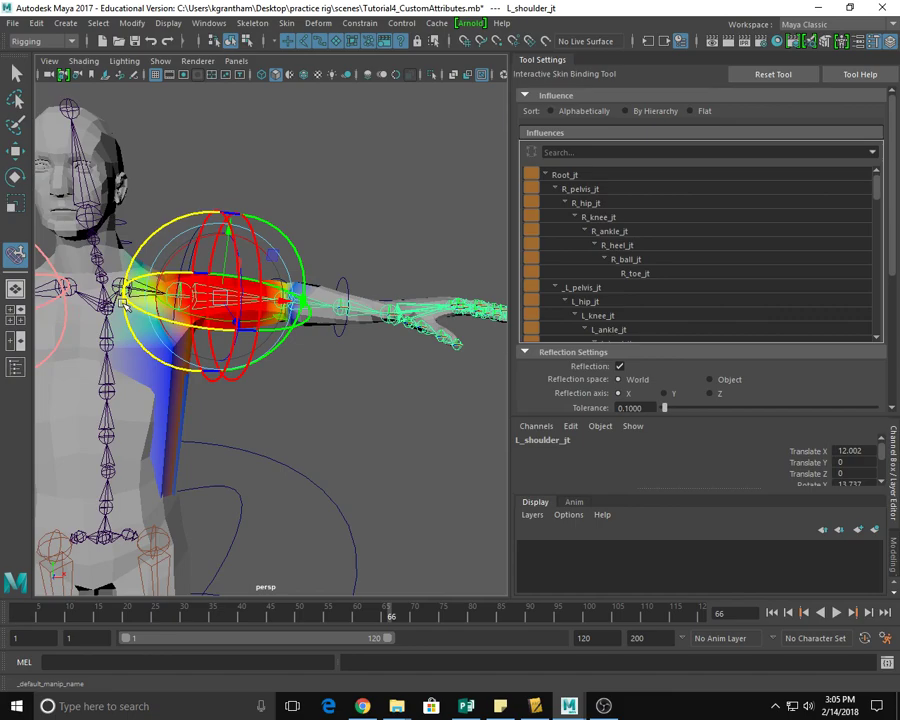
Check the torso and legs for stray L_shoulder_jt weights, moving the volume's inner end toward the chest and back to compare.
left_click_drag(350, 404, 244, 265, "alt")
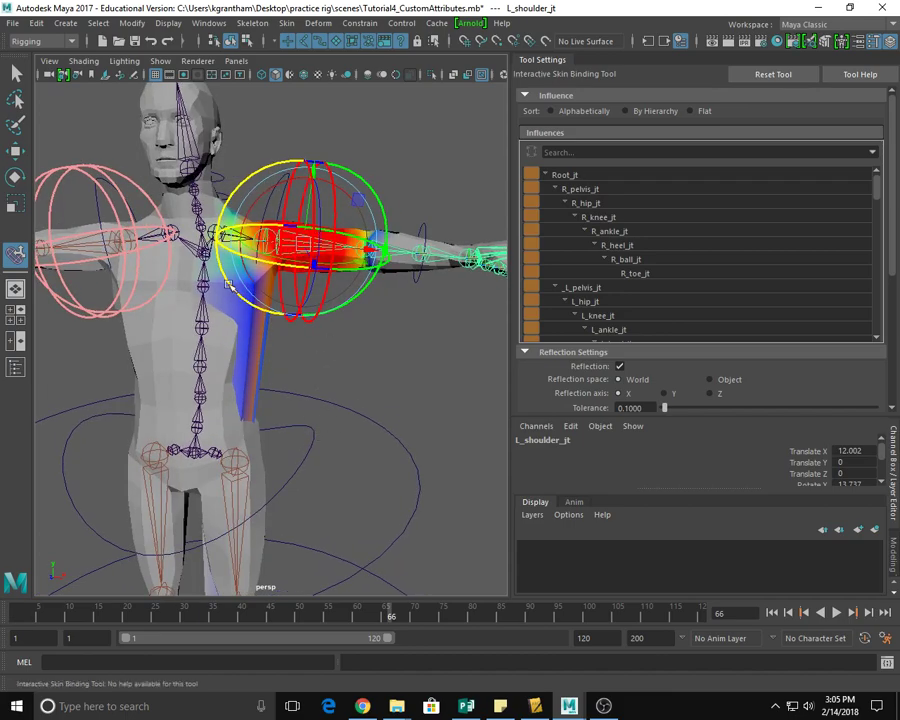
middle_click_drag(303, 454, 398, 307, "alt")
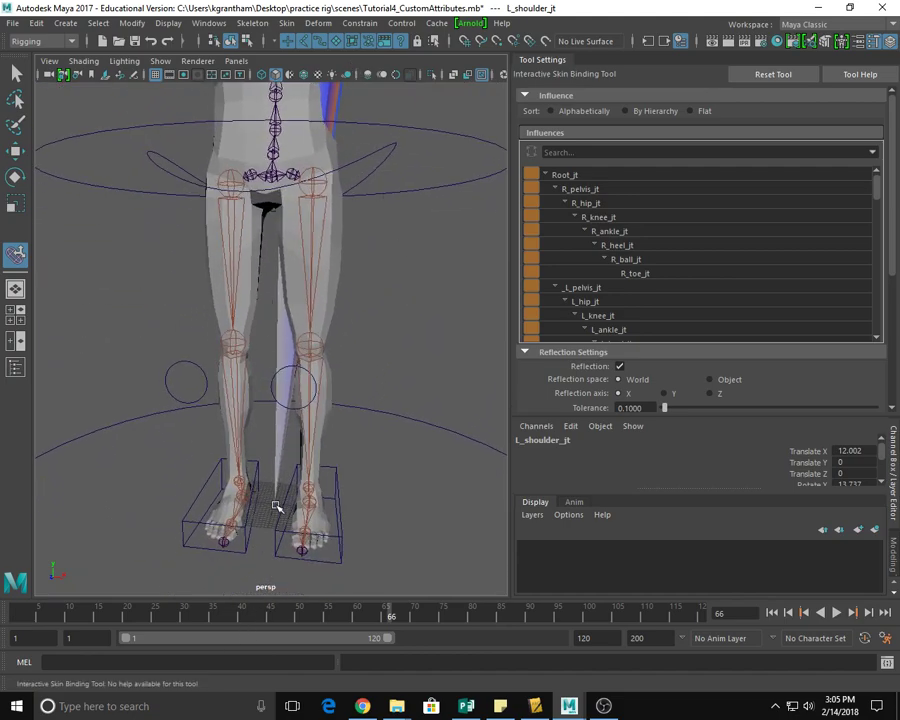
middle_click_drag(368, 389, 316, 386, "alt")
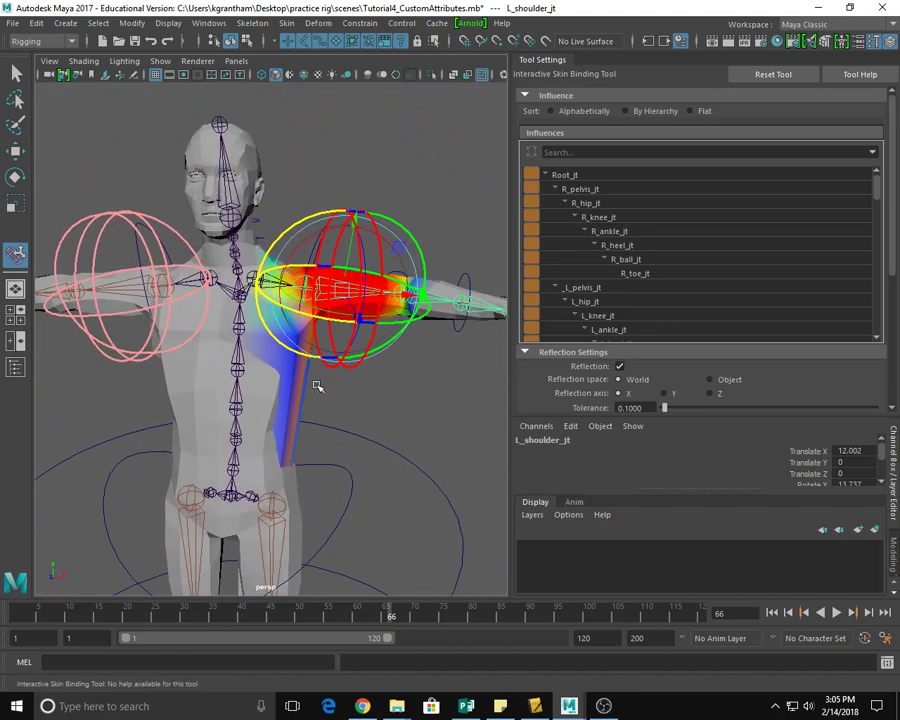
left_click_drag(259, 284, 250, 287)
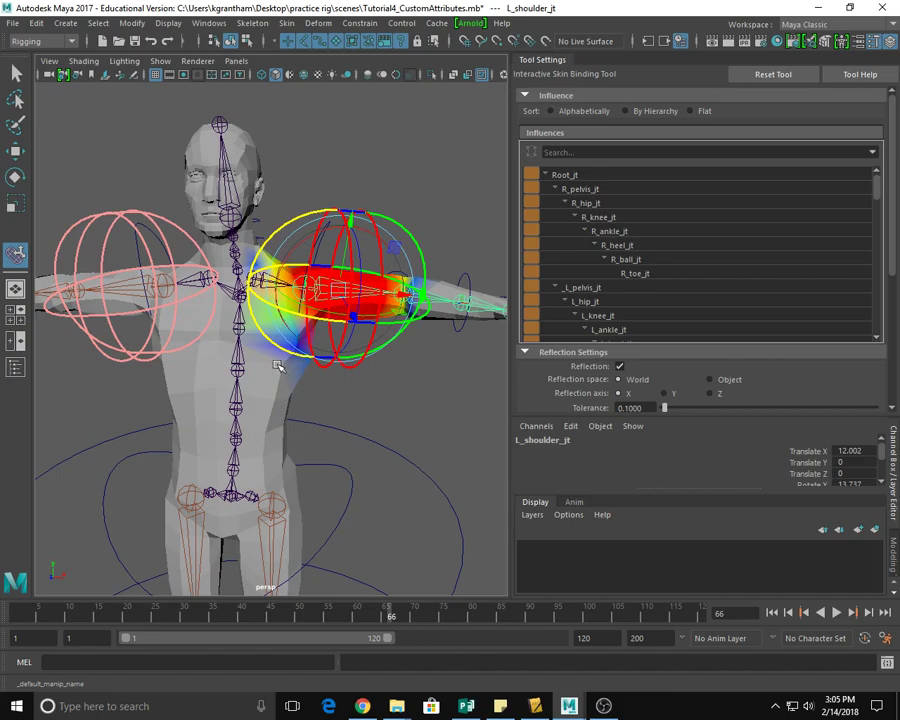
left_click_drag(250, 287, 258, 285)
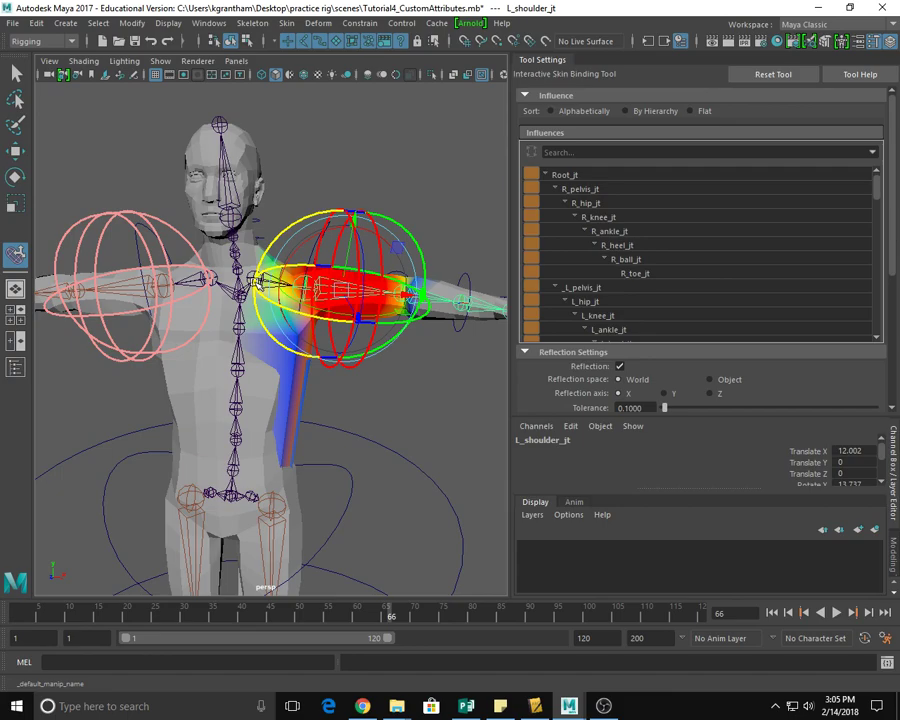
Try to adjust the ends of back_4_jt's influence volume in the chest, and undo back to the L_shoulder_jt selection.
left_click(240, 330)
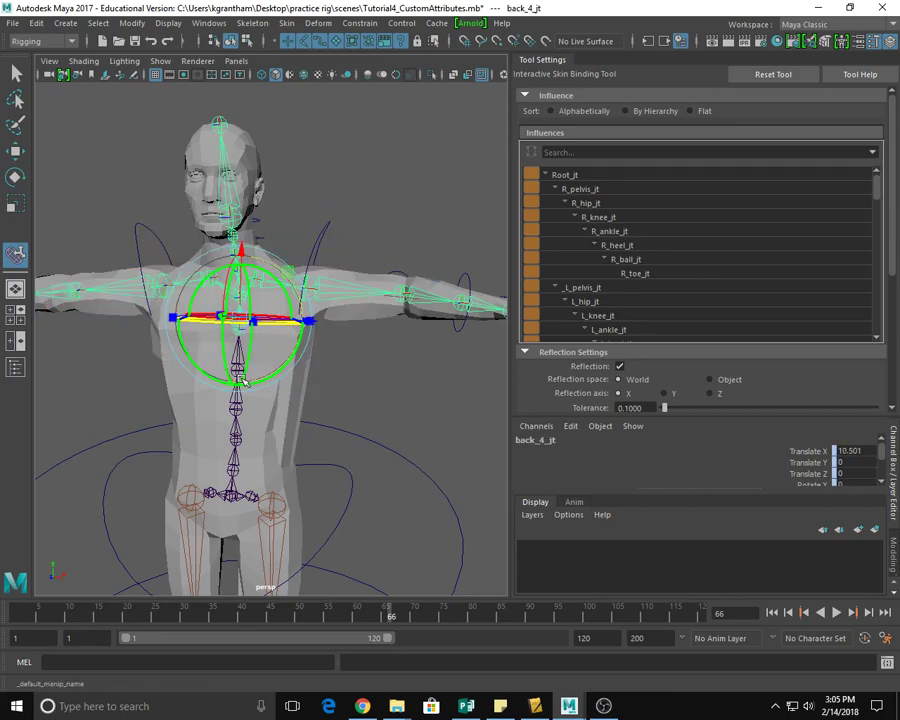
left_click_drag(240, 378, 240, 386)
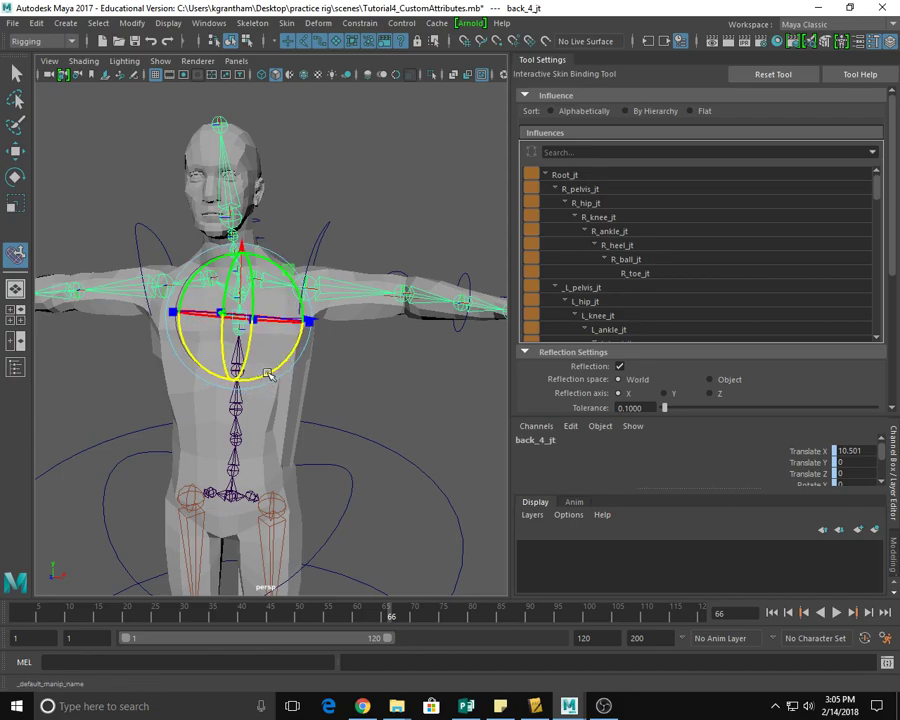
key("ctrl+z")
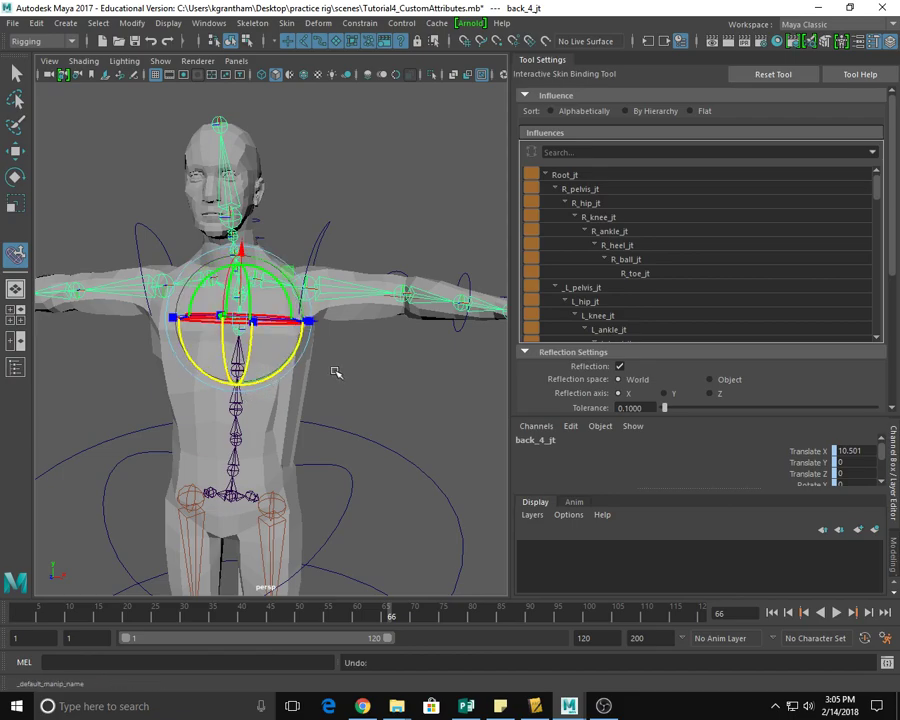
key("ctrl+z")
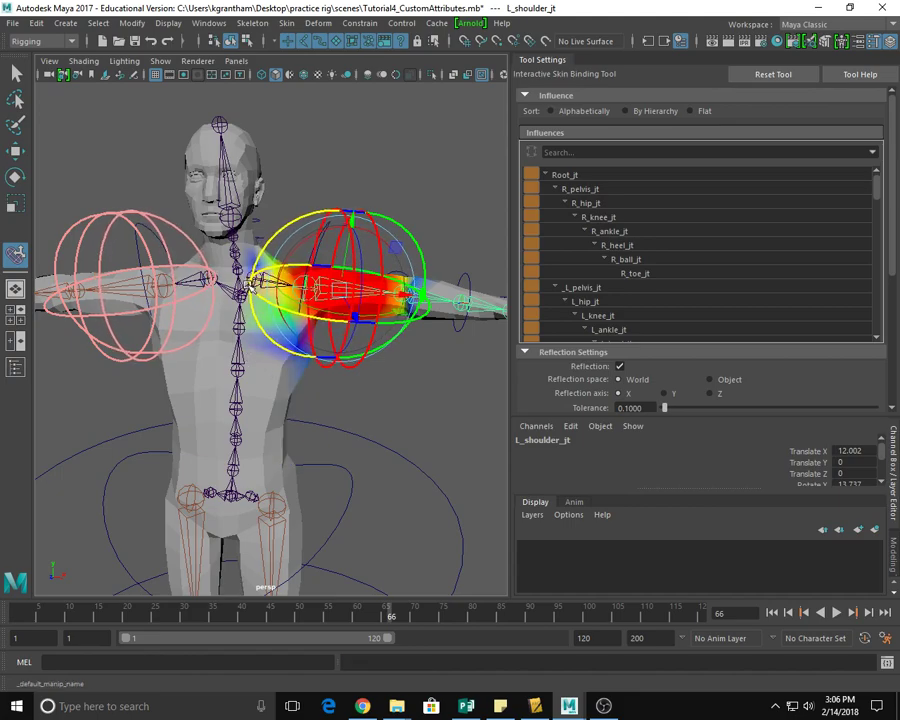
Extend the inner end of L_shoulder_jt's influence volume slightly toward the collar and narrow the volume below the armpit.
left_click_drag(258, 283, 243, 290)
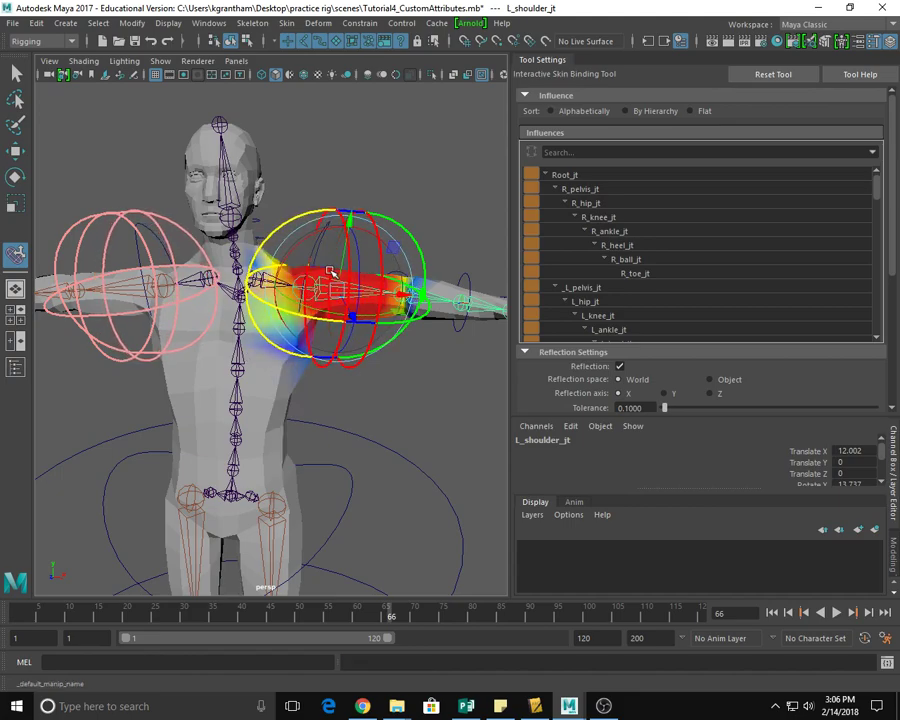
left_click_drag(383, 474, 411, 452, "alt")
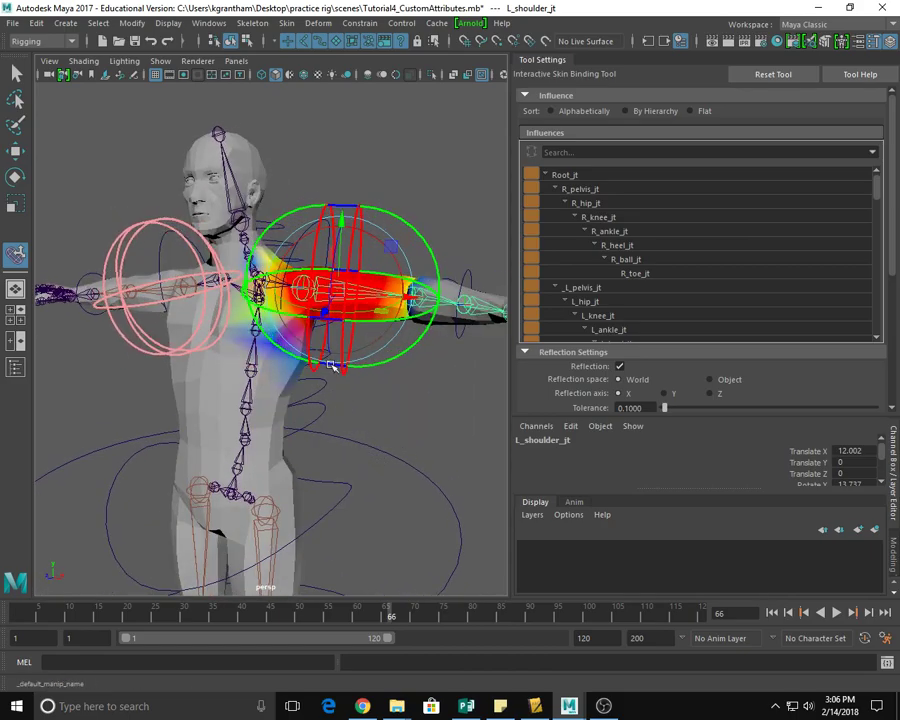
left_click_drag(338, 369, 334, 360)
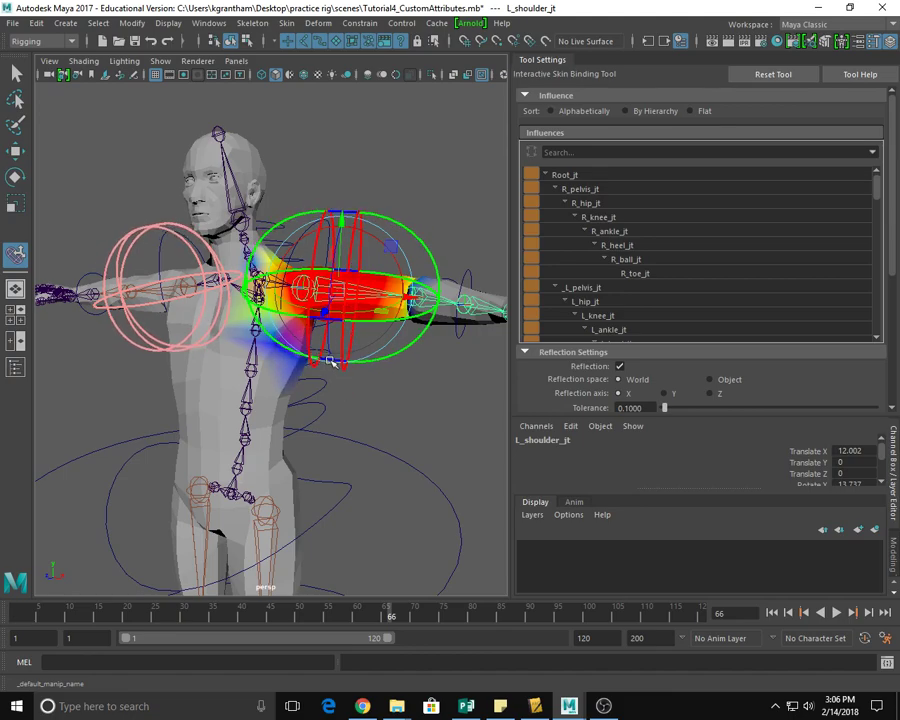
left_click_drag(331, 412, 251, 424, "alt")
left_click_drag(321, 426, 392, 444, "alt")
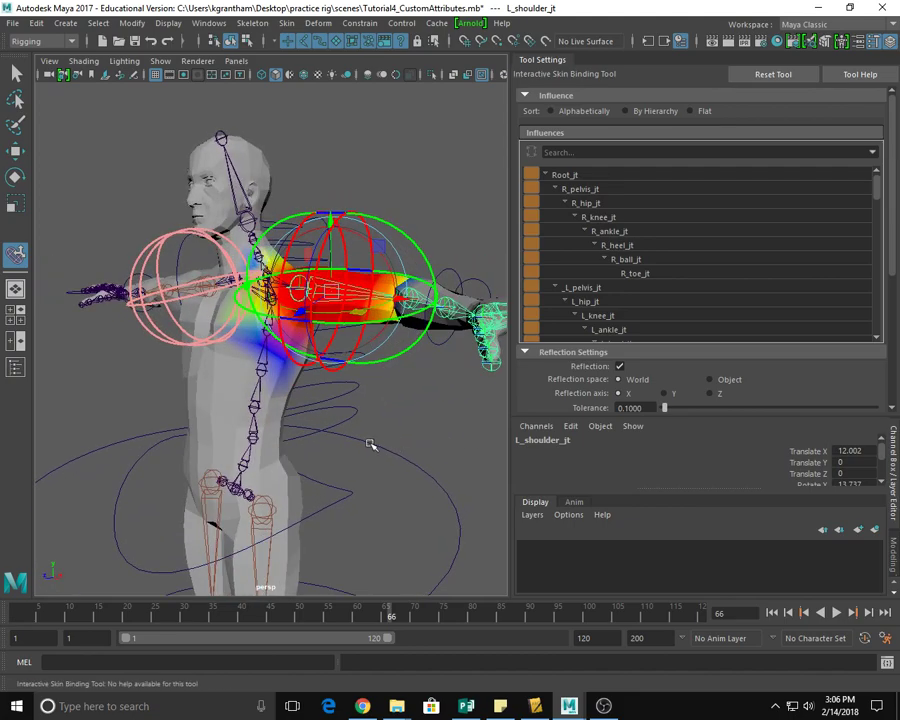
left_click_drag(370, 476, 391, 446, "alt")
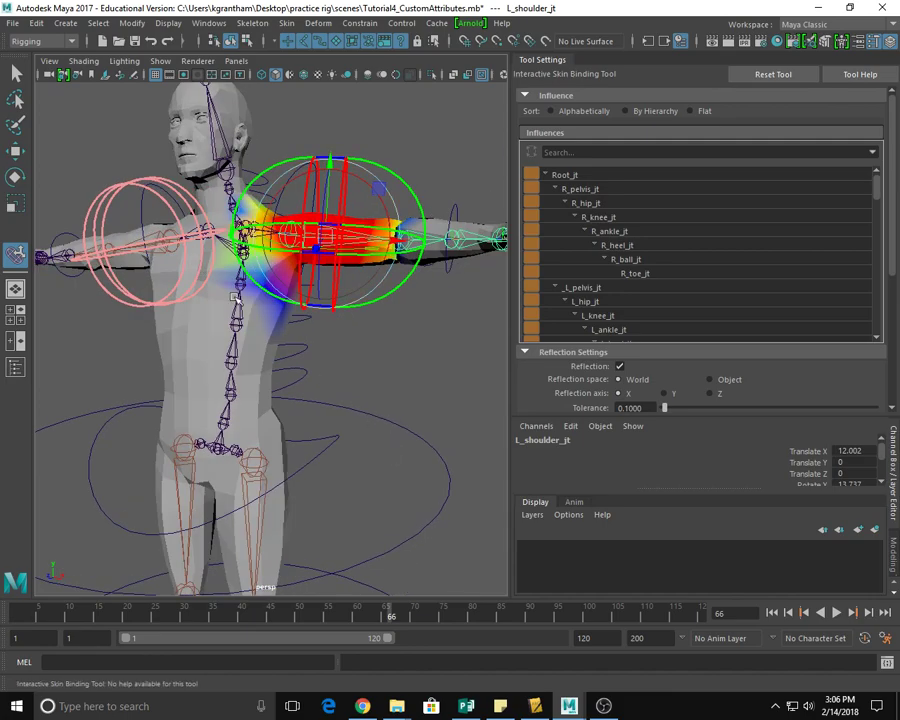
Examine the L_shoulder_jt weights on the arm, armpit and torso, and check the legs for stray influence from the front, side and back.
left_click_drag(371, 503, 354, 483, "alt")
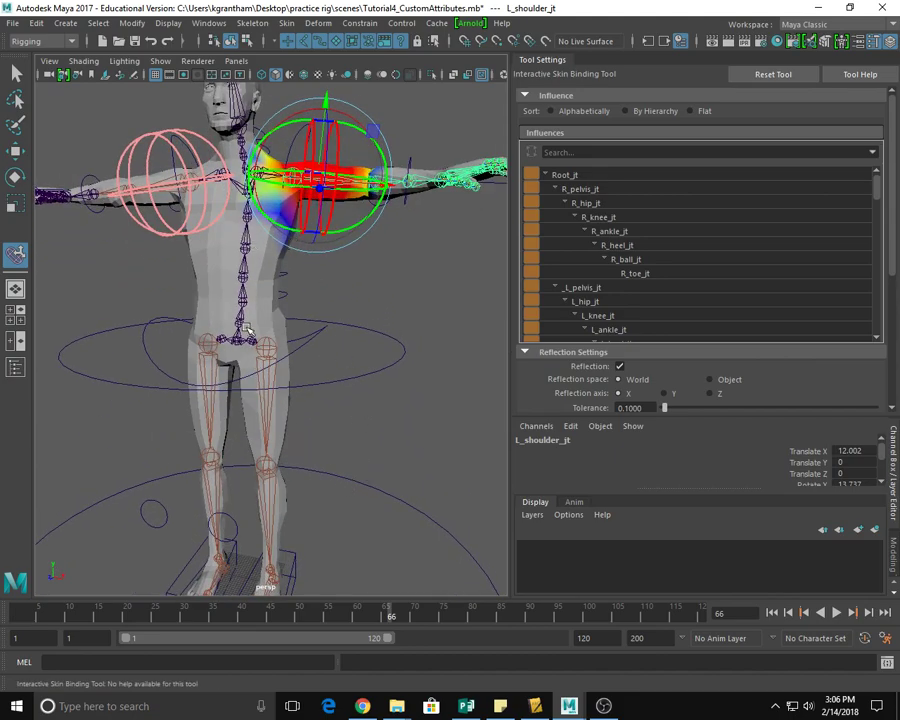
left_click_drag(380, 375, 358, 374, "alt")
left_click_drag(293, 327, 331, 368, "alt")
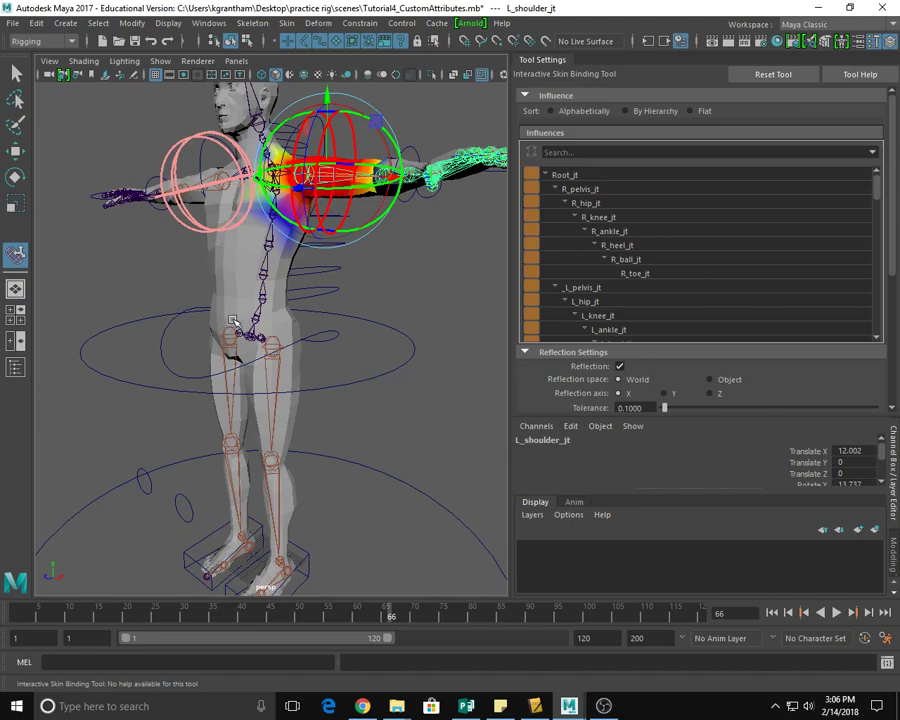
left_click_drag(272, 335, 102, 323, "alt")
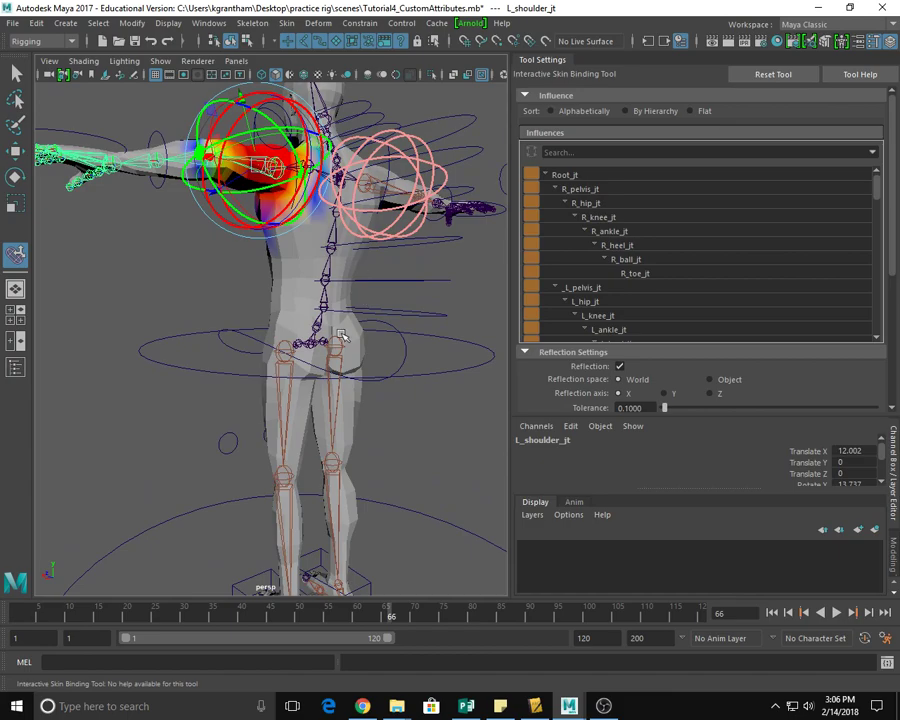
left_click_drag(378, 417, 334, 355, "alt")
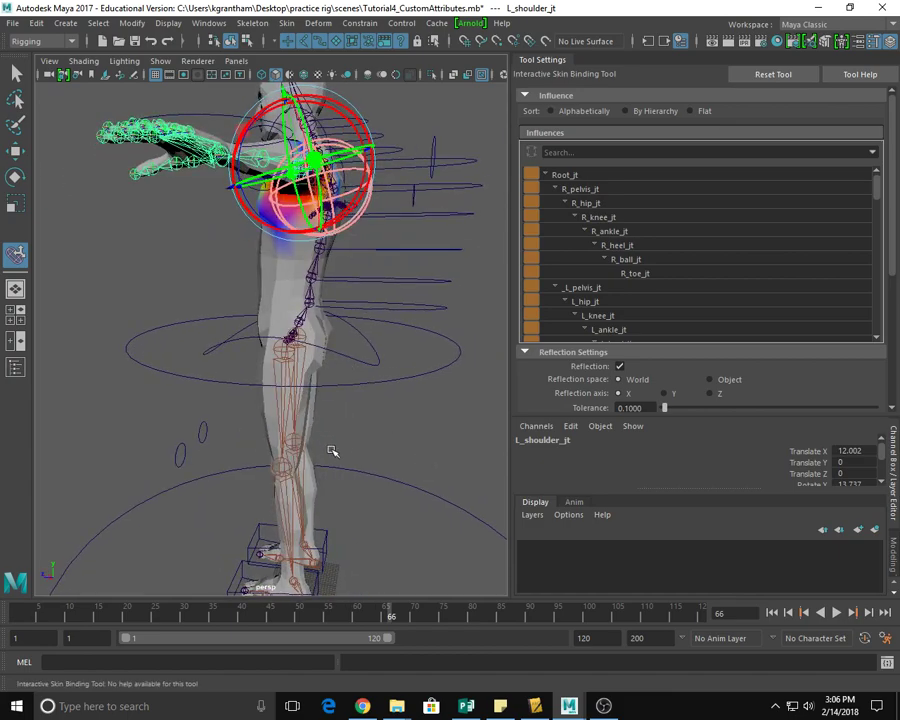
left_click_drag(333, 452, 390, 442, "alt")
left_click_drag(336, 414, 312, 363, "alt")
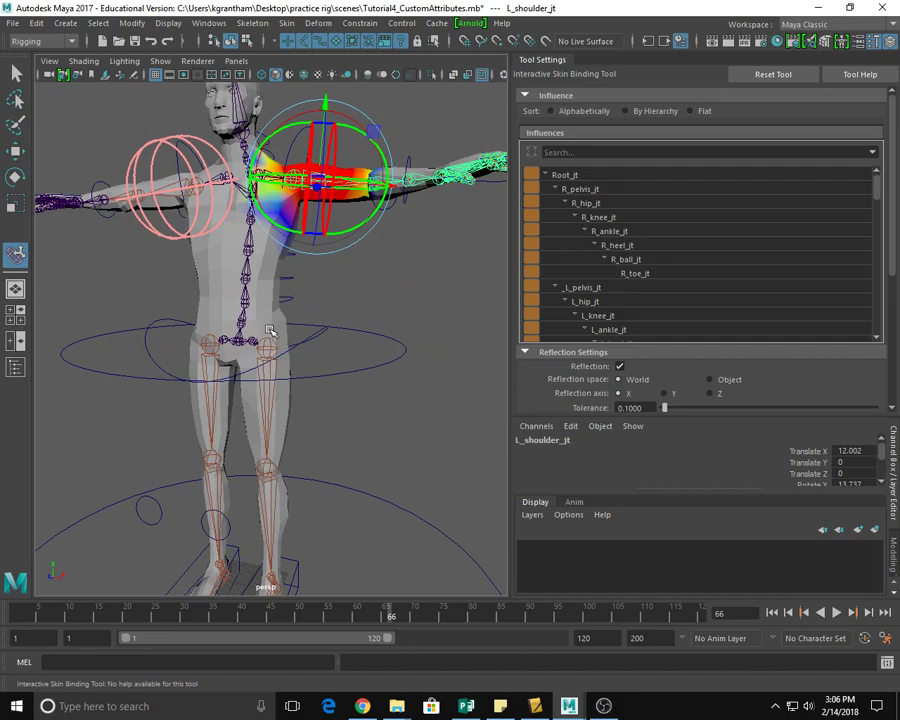
left_click_drag(268, 330, 195, 396, "alt")
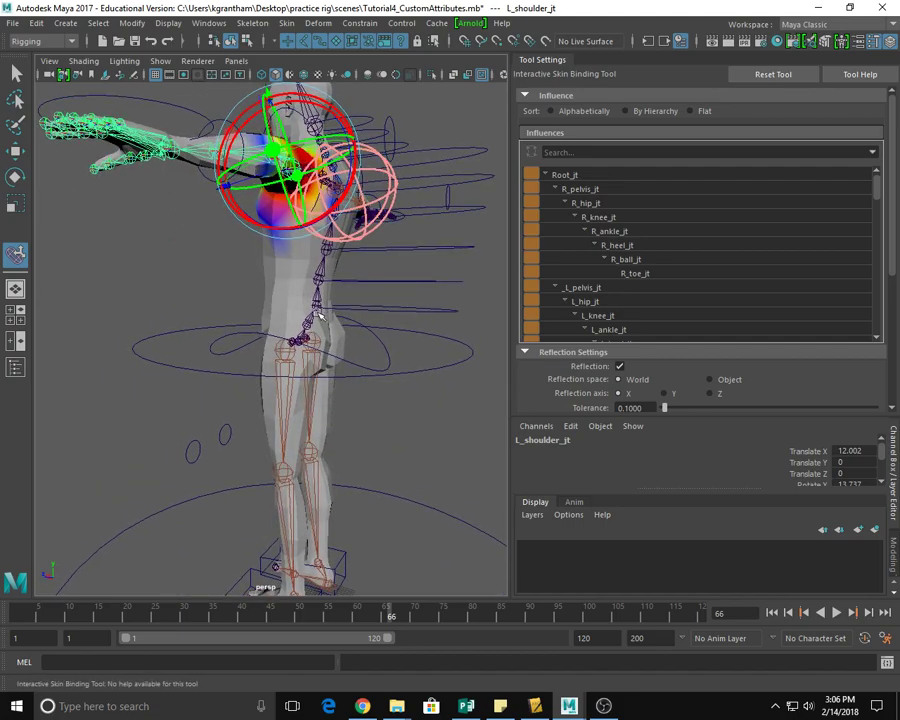
left_click_drag(352, 414, 280, 518, "alt")
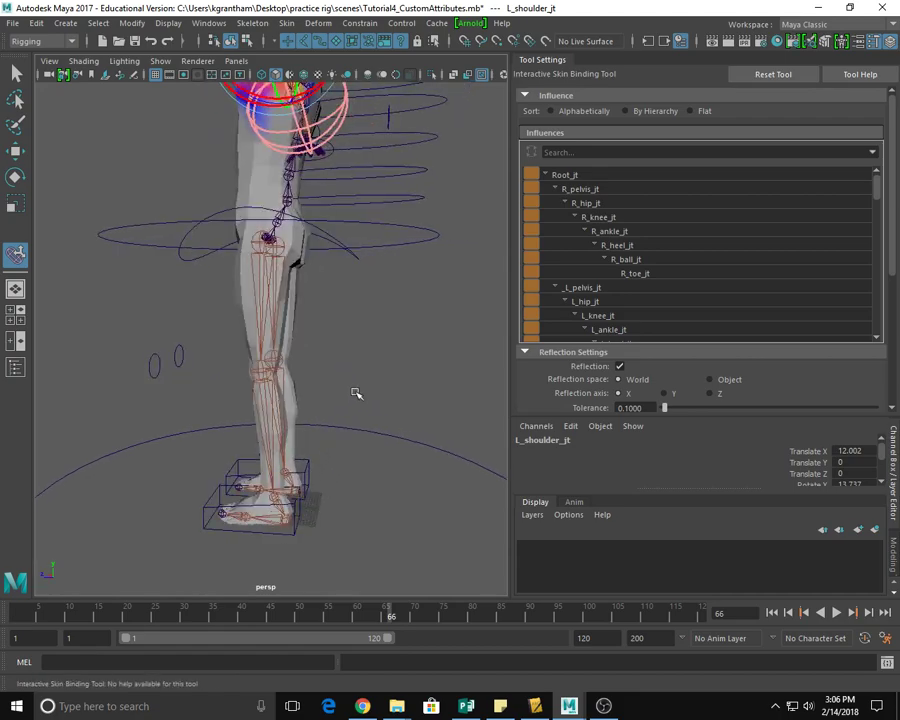
middle_click_drag(356, 396, 357, 606, "alt")
left_click_drag(129, 418, 135, 437, "alt")
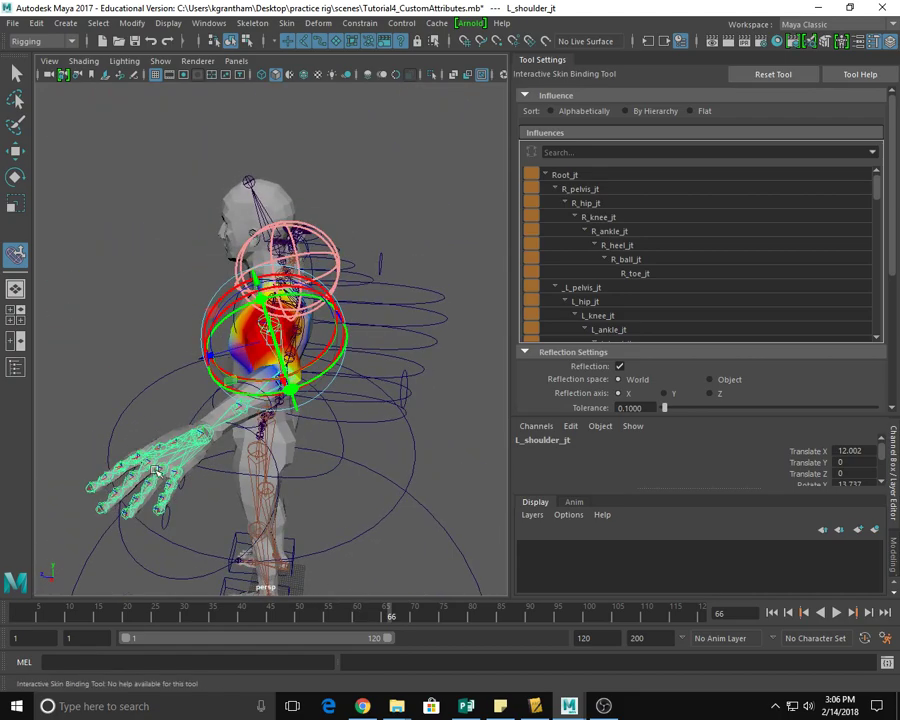
left_click_drag(155, 480, 366, 453, "alt")
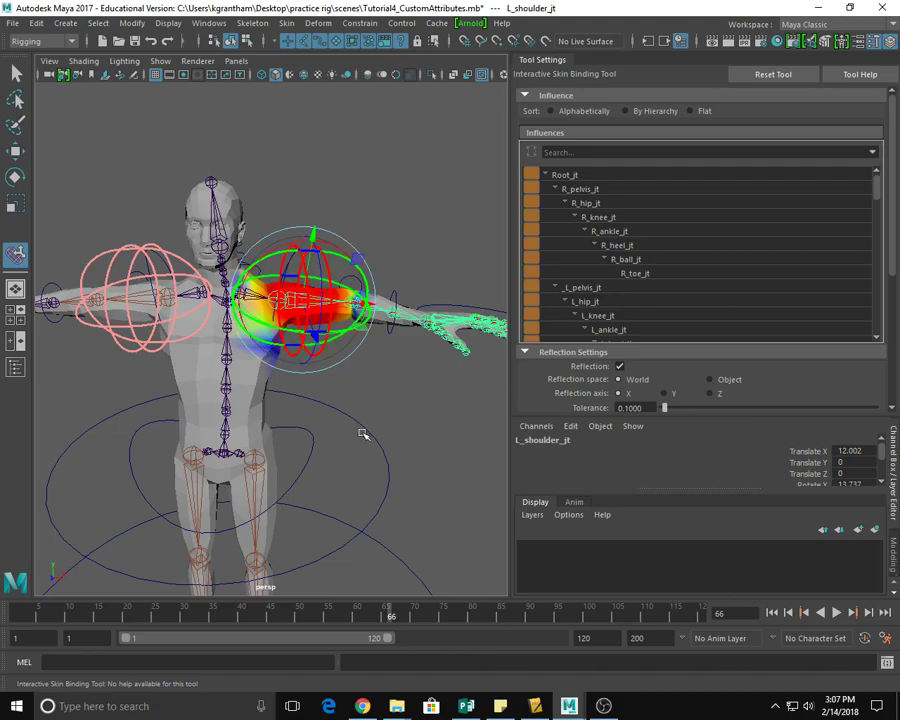
Clear the L_shoulder_jt selection and leave the Interactive Skin Binding Tool for the Select Tool.
left_click(355, 118)
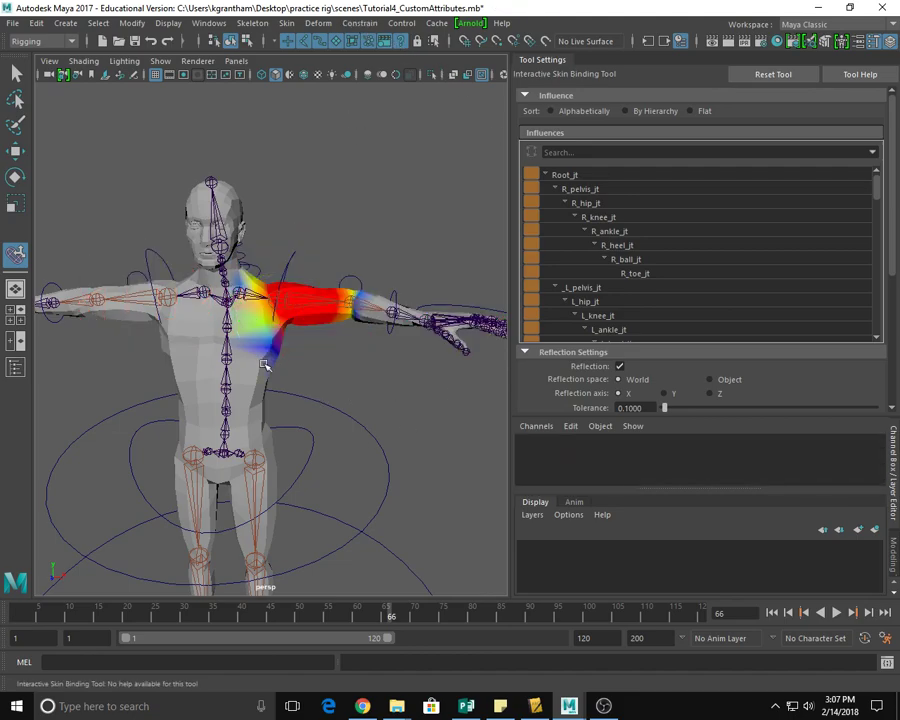
left_click(261, 360)
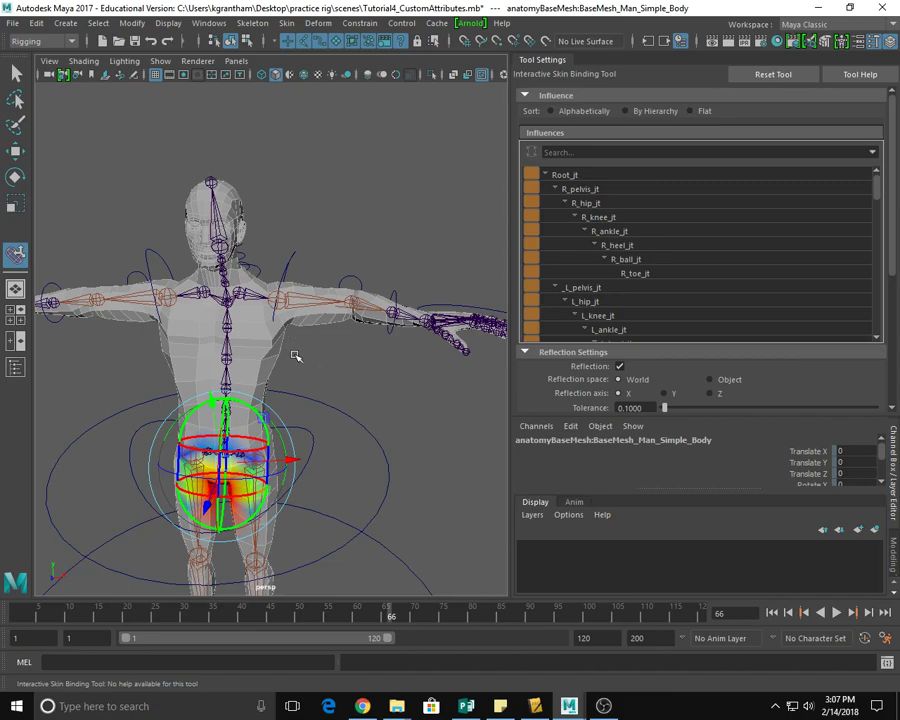
left_click(300, 362)
left_click(270, 366)
left_click(365, 364)
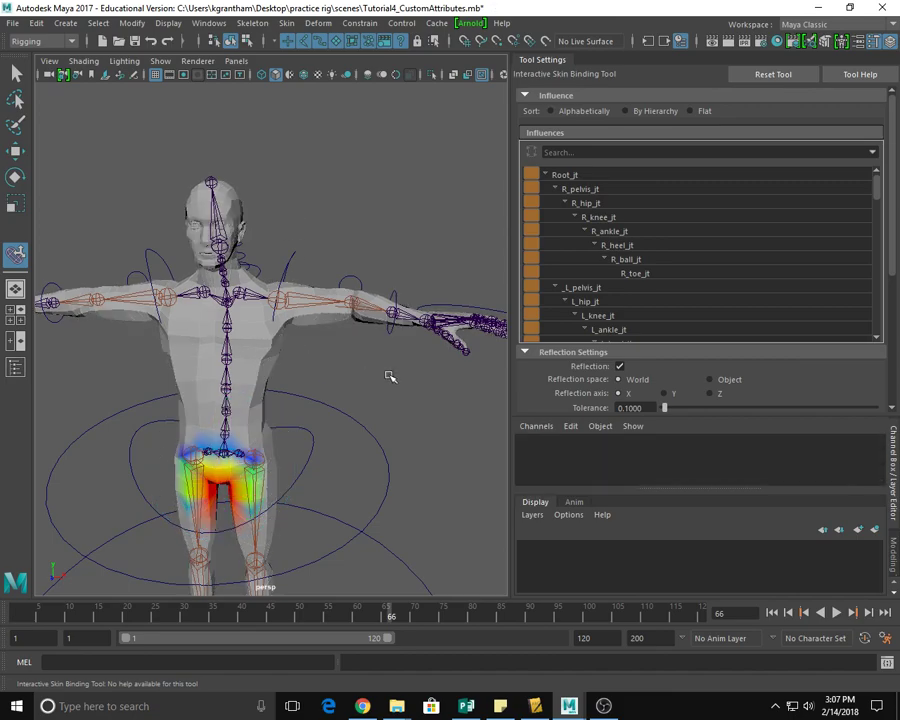
left_click(15, 72)
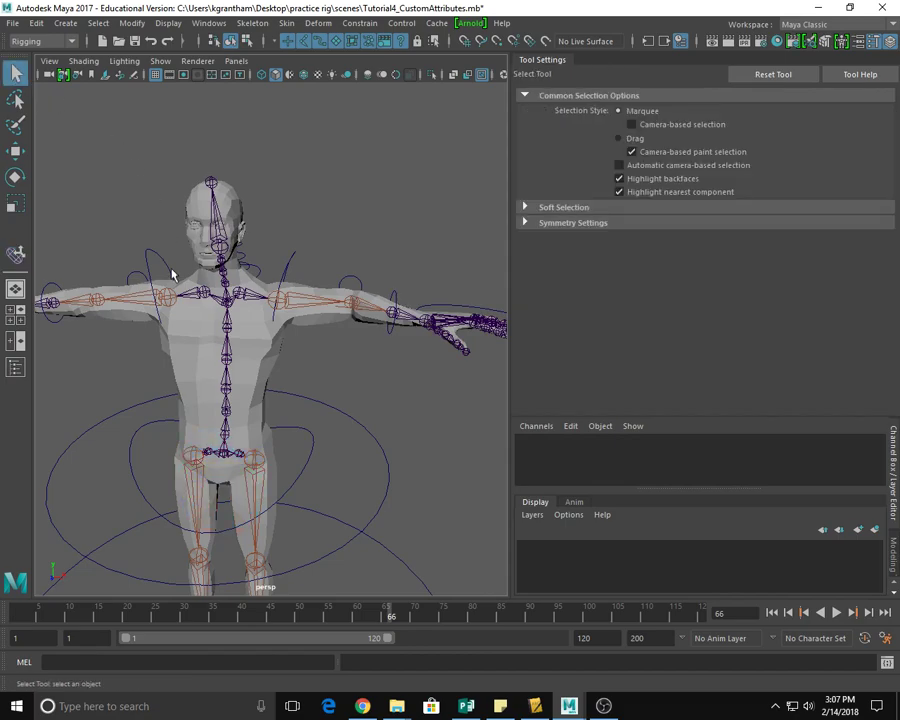
left_click(178, 360)
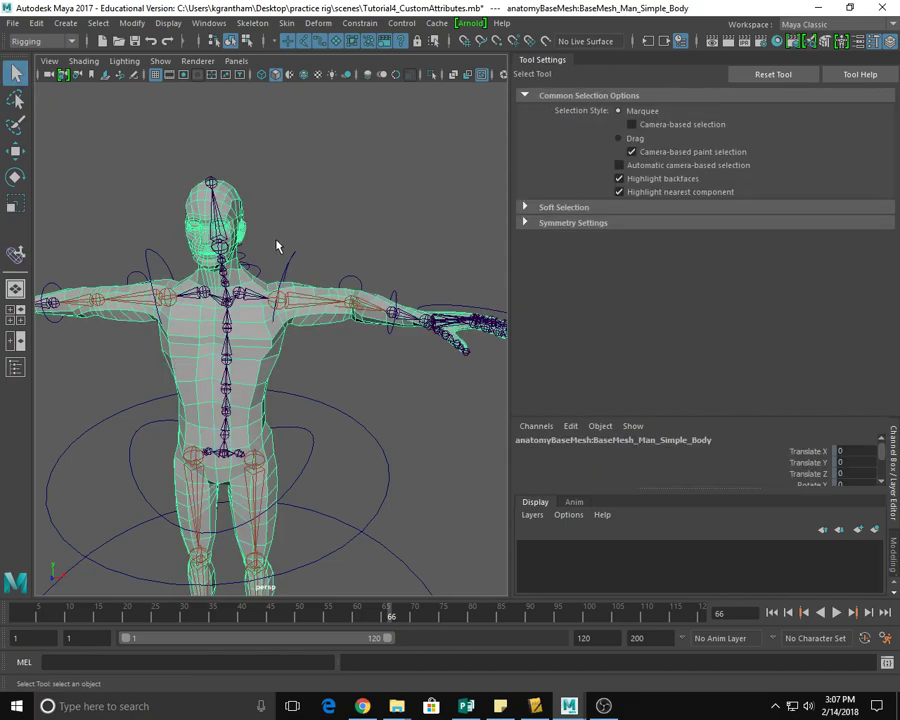
left_click(66, 23)
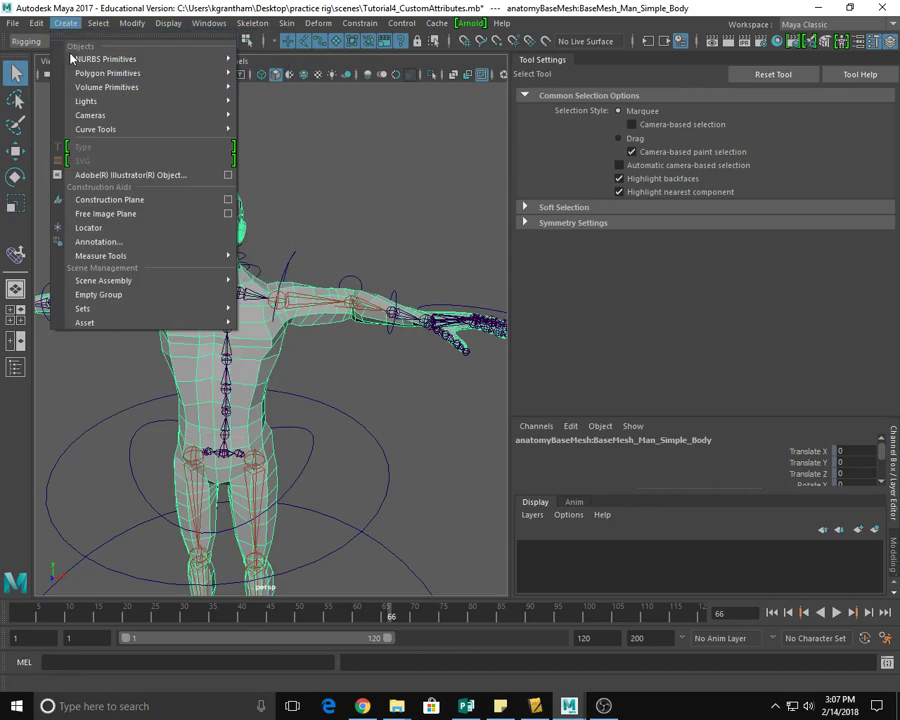
mouse_move(36, 23)
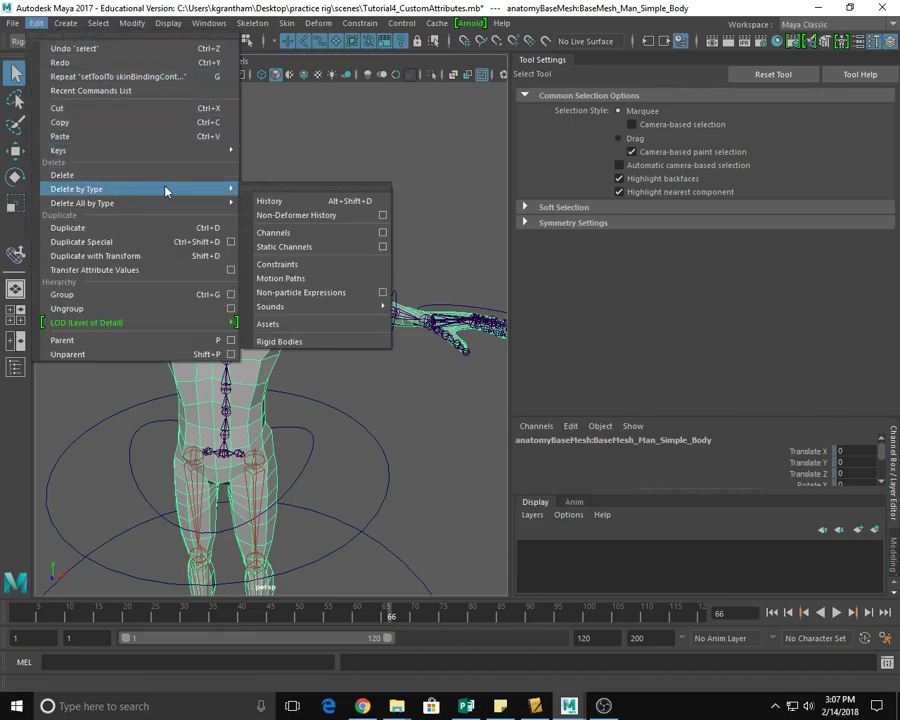
left_click(309, 146)
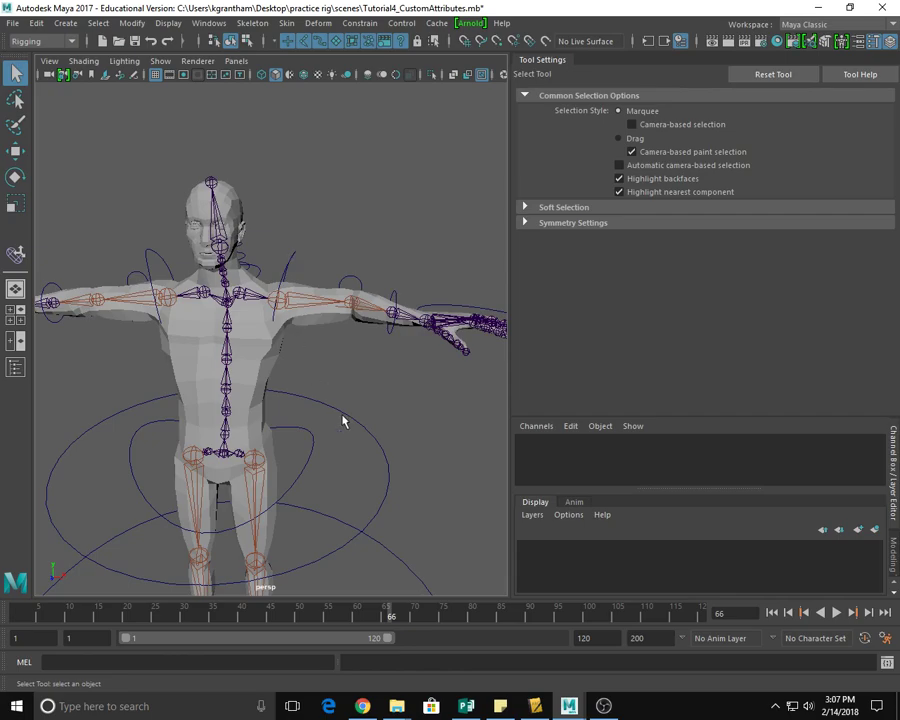
left_click_drag(272, 397, 366, 520, "alt")
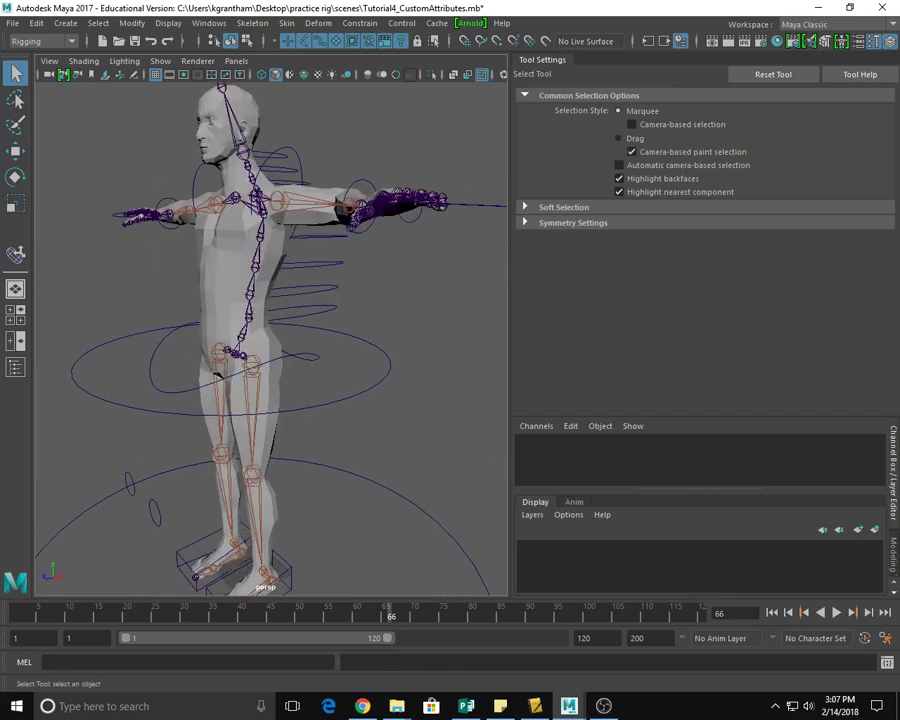